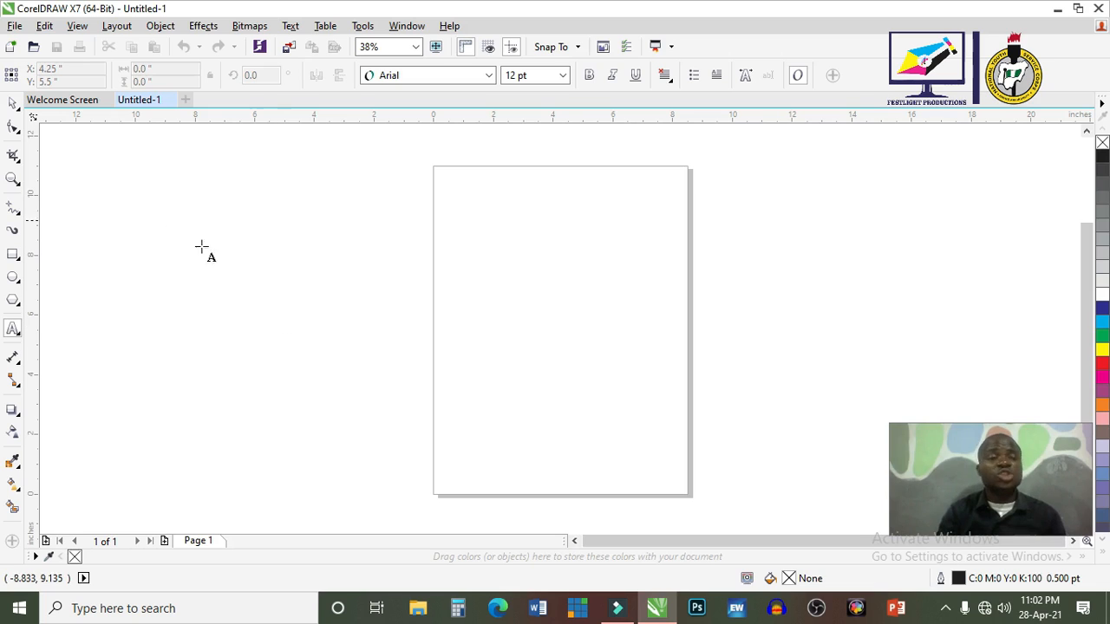
Draw four overlapping ellipses of different sizes in the empty area beside the page
left_click(12, 104)
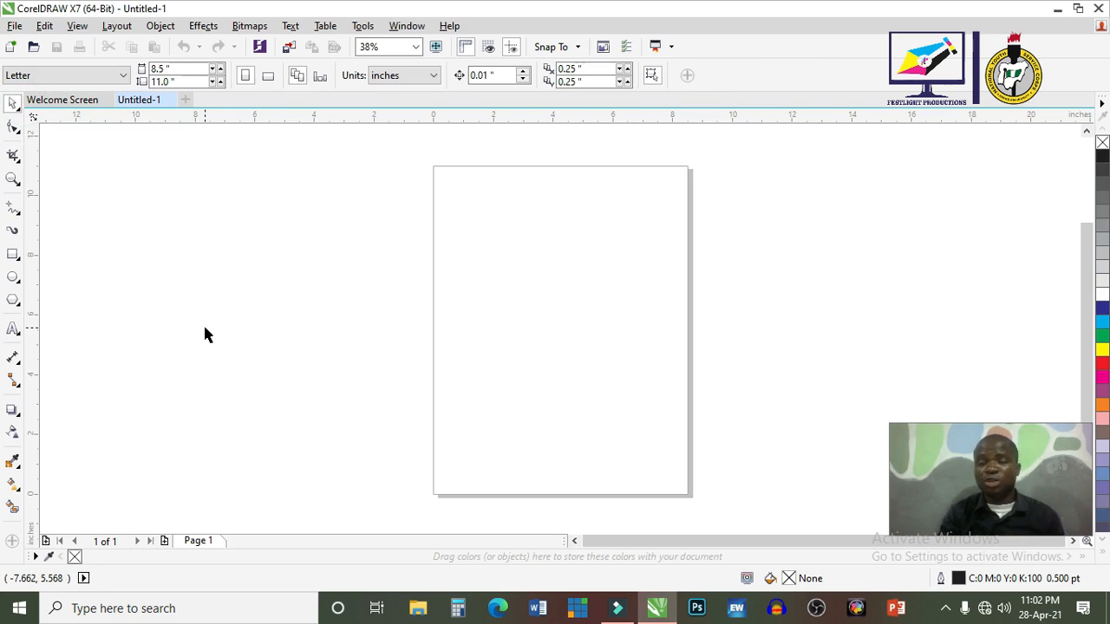
left_click(13, 277)
left_click_drag(185, 198, 309, 374)
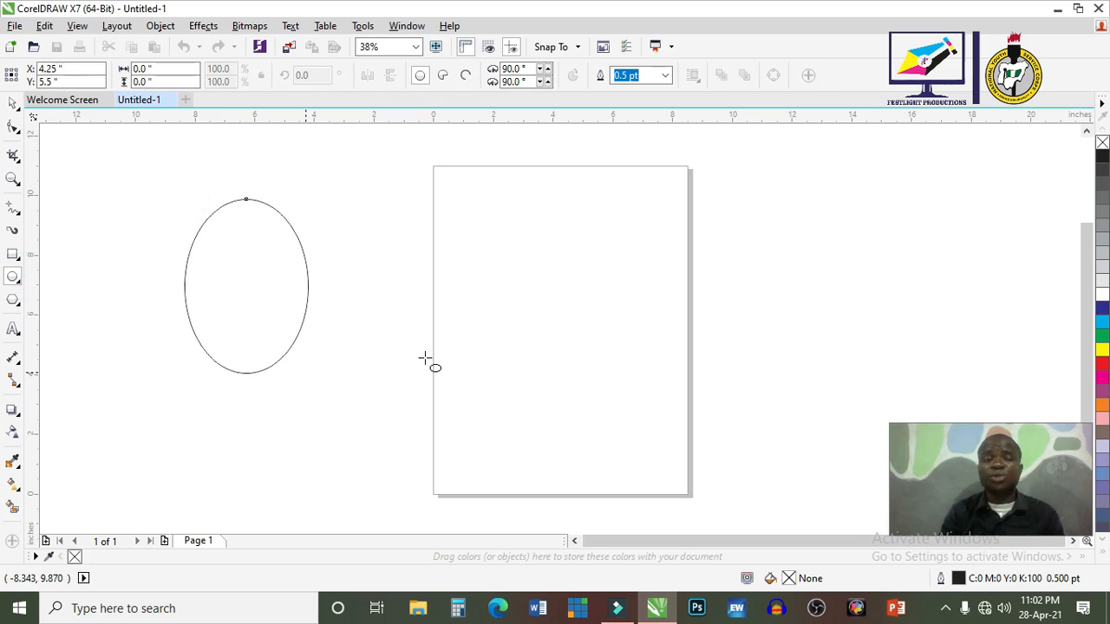
left_click_drag(425, 357, 230, 315)
left_click_drag(295, 329, 359, 416)
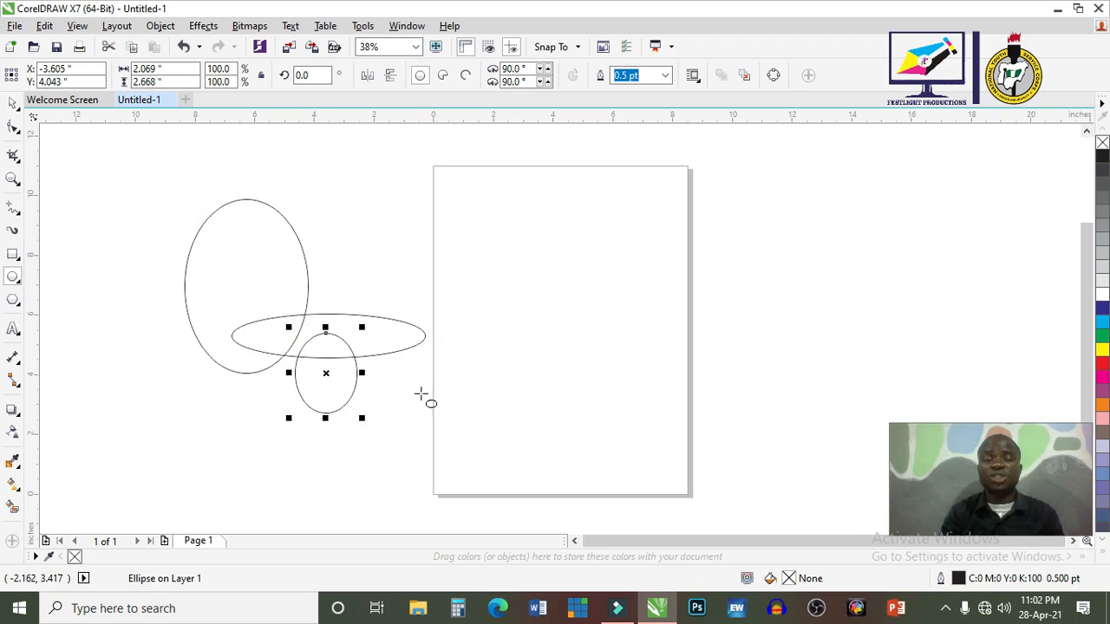
left_click_drag(424, 397, 312, 280)
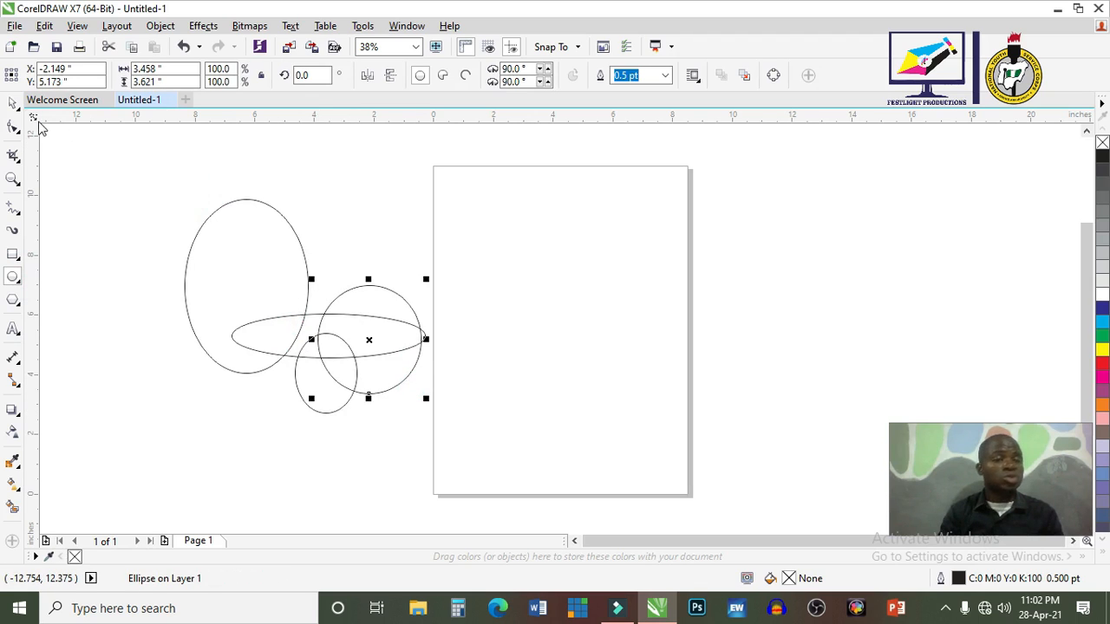
left_click(13, 103)
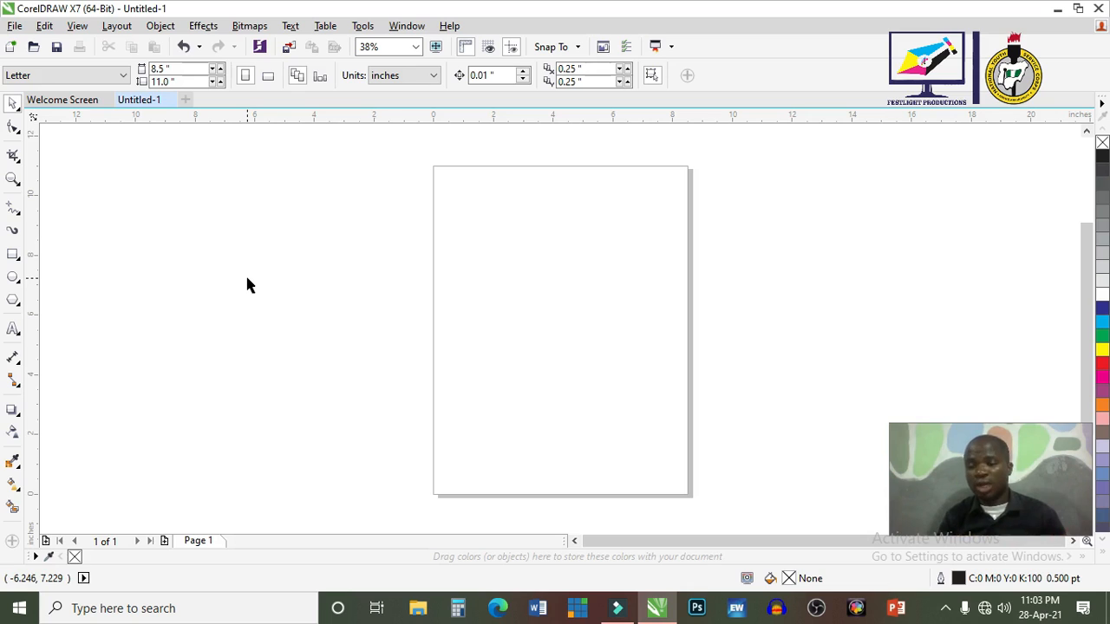
Draw a rectangle about 8.09 by 5.28 inches overlapping the page's left edge and fill it with blue
left_click(13, 254)
left_click_drag(202, 199, 446, 358)
key("space")
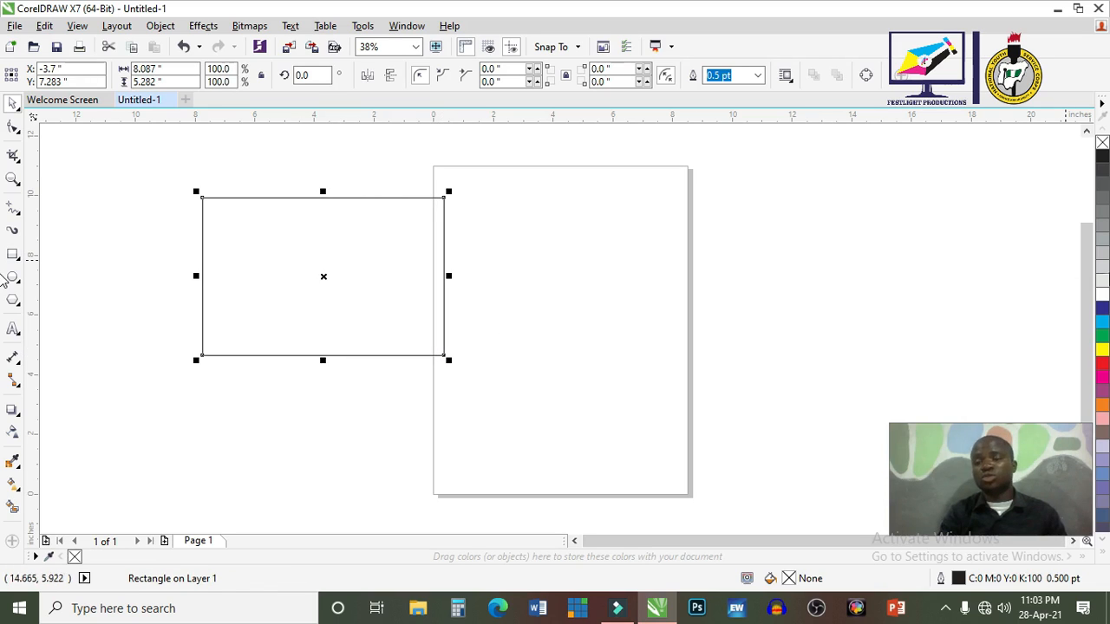
left_click(1101, 308)
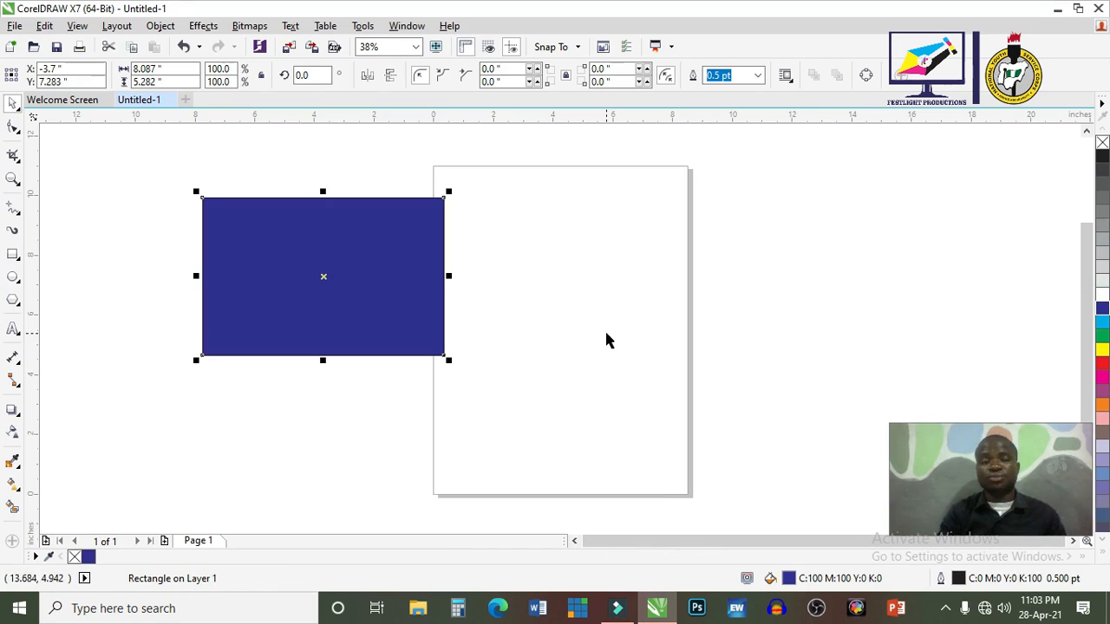
Round the blue rectangle's corners to about 0.98 inches, try the scalloped and chamfered corner styles, and return to round corners
left_click(13, 127)
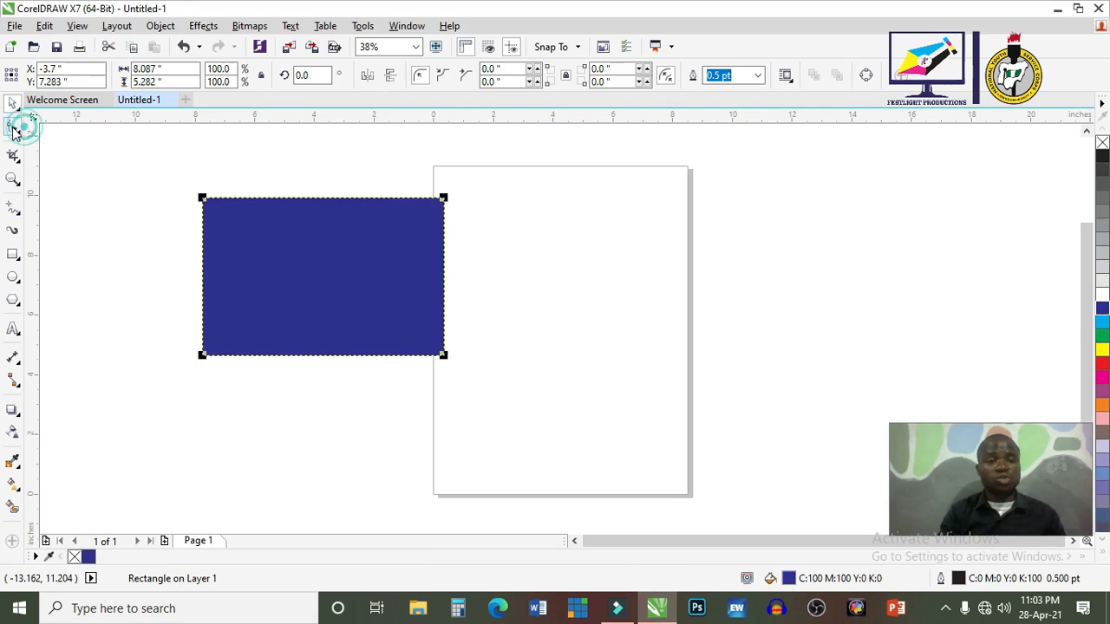
left_click_drag(204, 201, 234, 213)
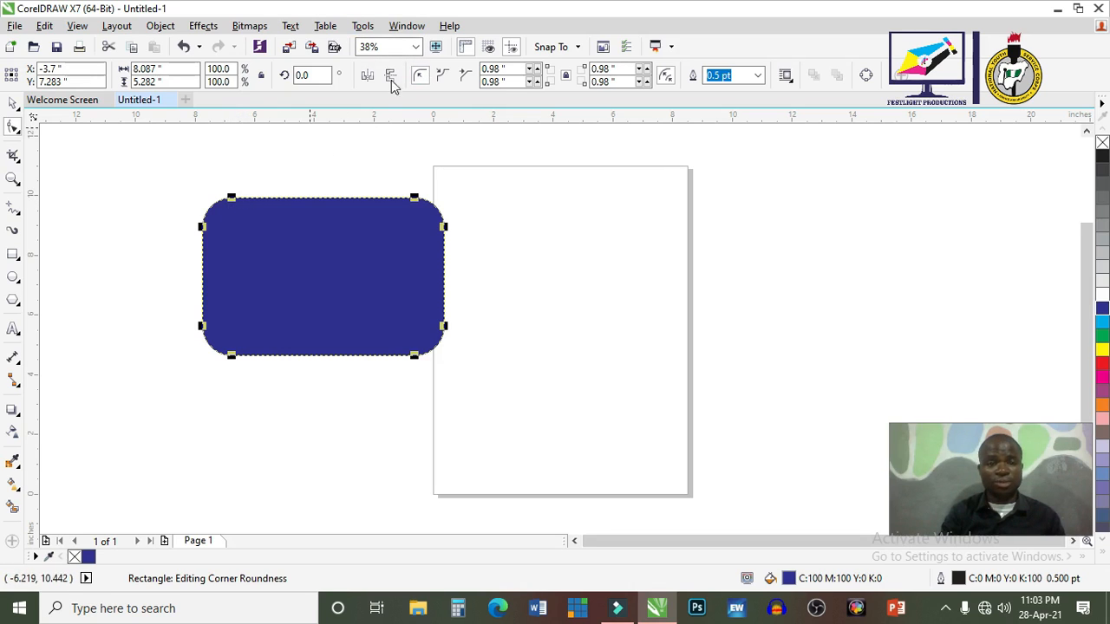
left_click(443, 75)
left_click(466, 75)
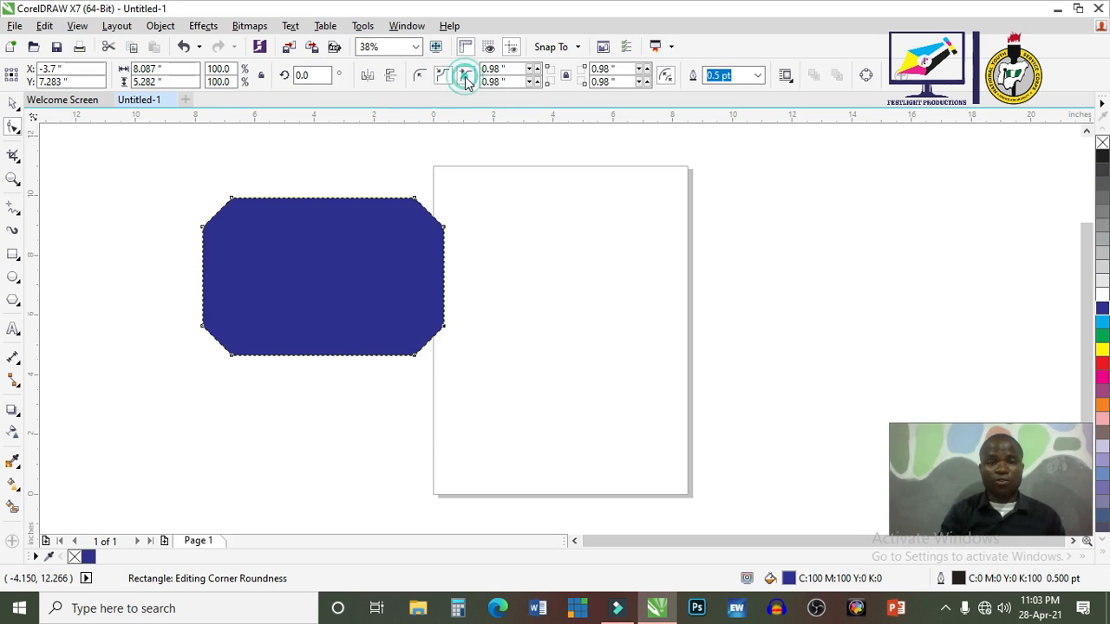
left_click(420, 76)
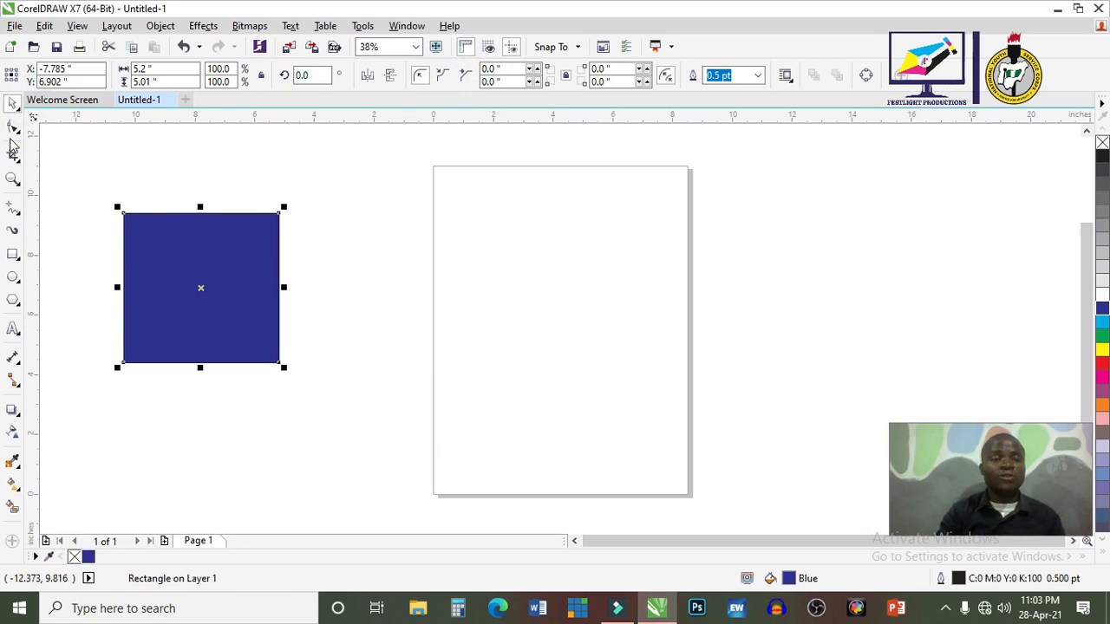
Round all four corners of the blue square to about 0.98 inches with the Shape tool, and undo the rounding
left_click(13, 127)
left_click_drag(126, 217, 153, 230)
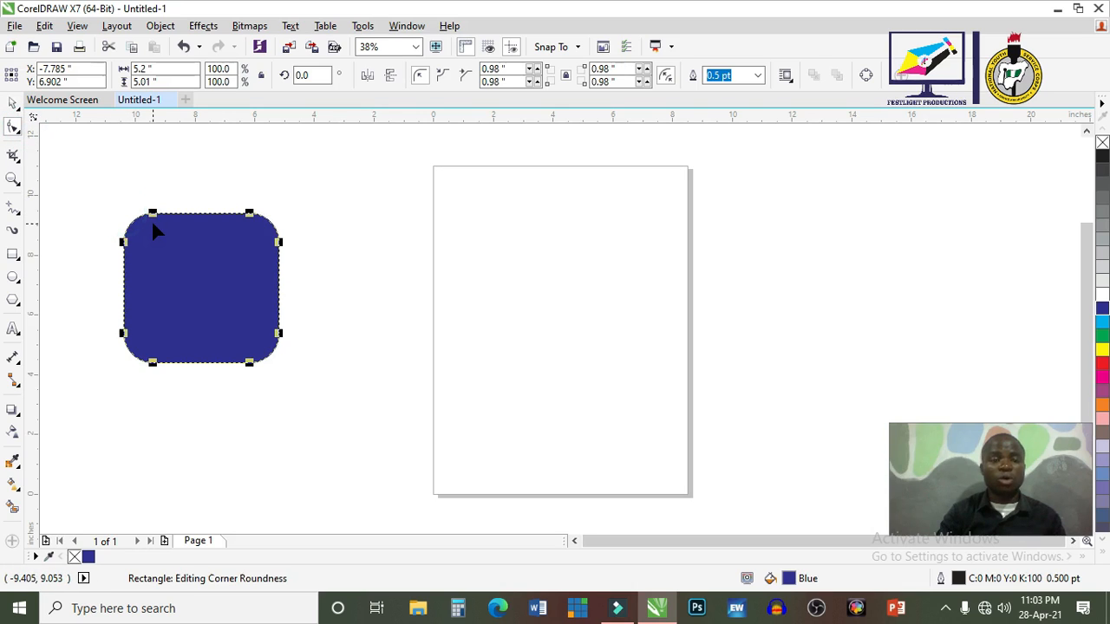
key("ctrl+z")
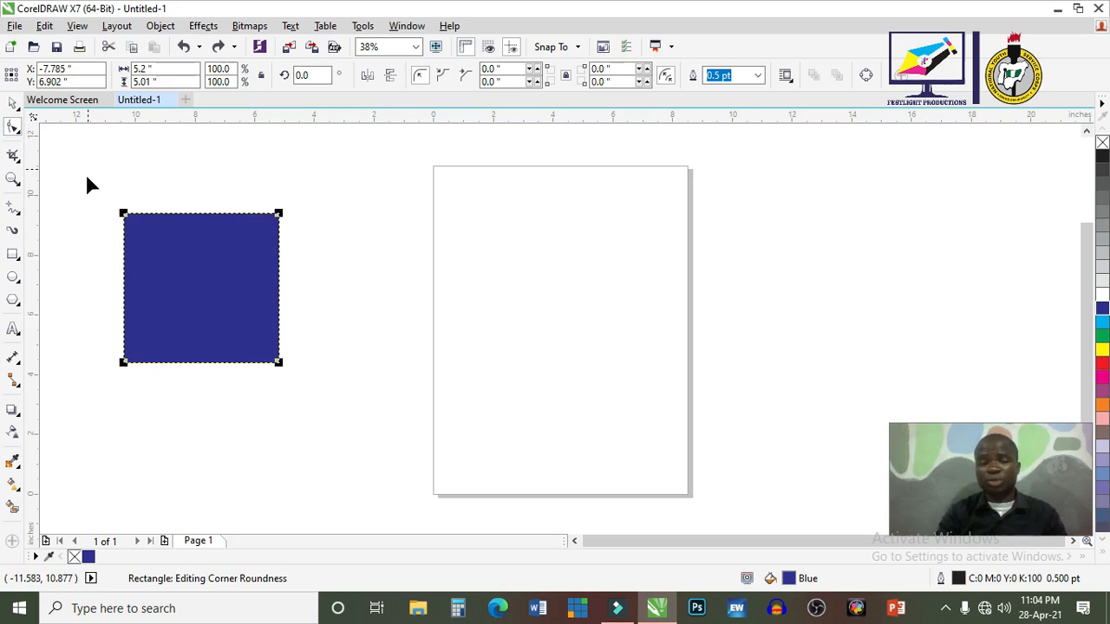
Round only the square's upper-left corner to about 1.55 inches and lower-right corner to about 1.93 inches, and delete the shape
left_click(126, 217)
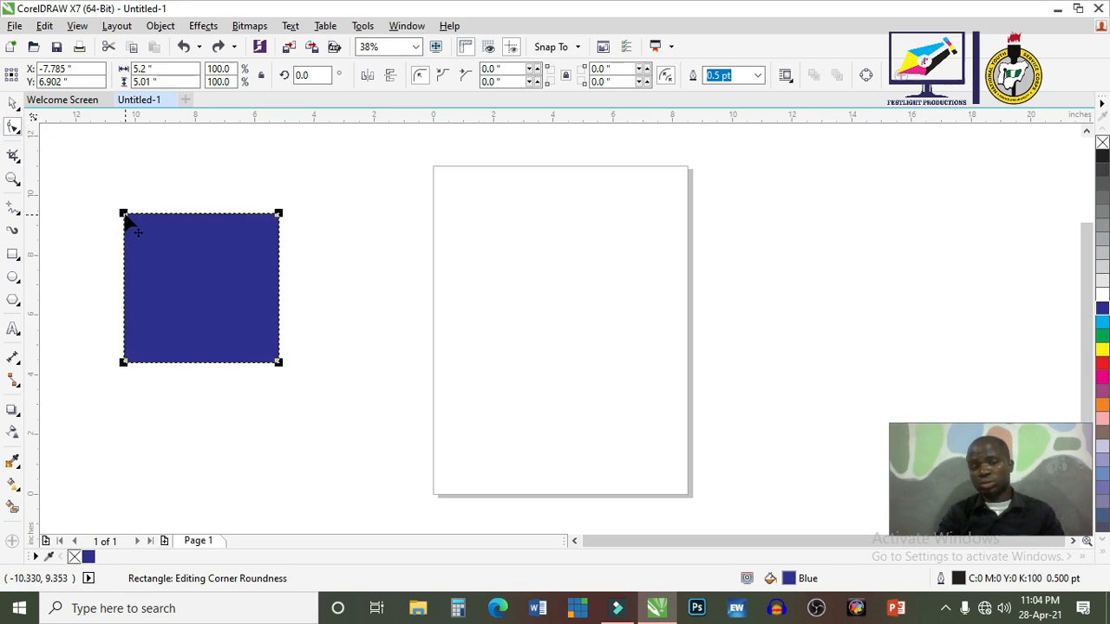
left_click_drag(126, 217, 170, 215)
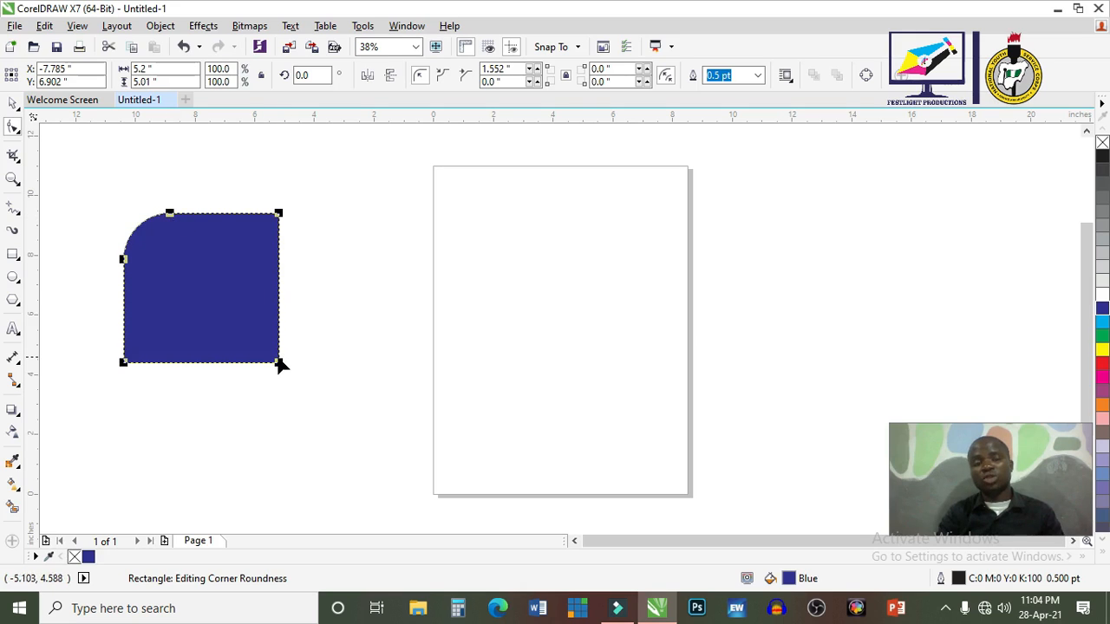
left_click_drag(278, 361, 222, 356)
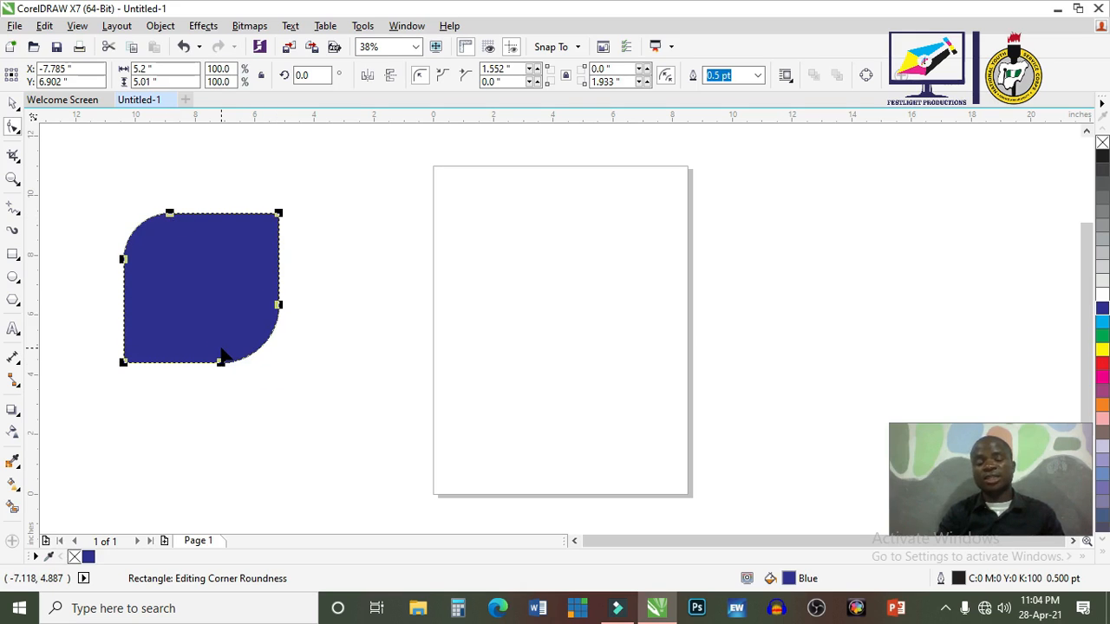
key("space")
key("Delete")
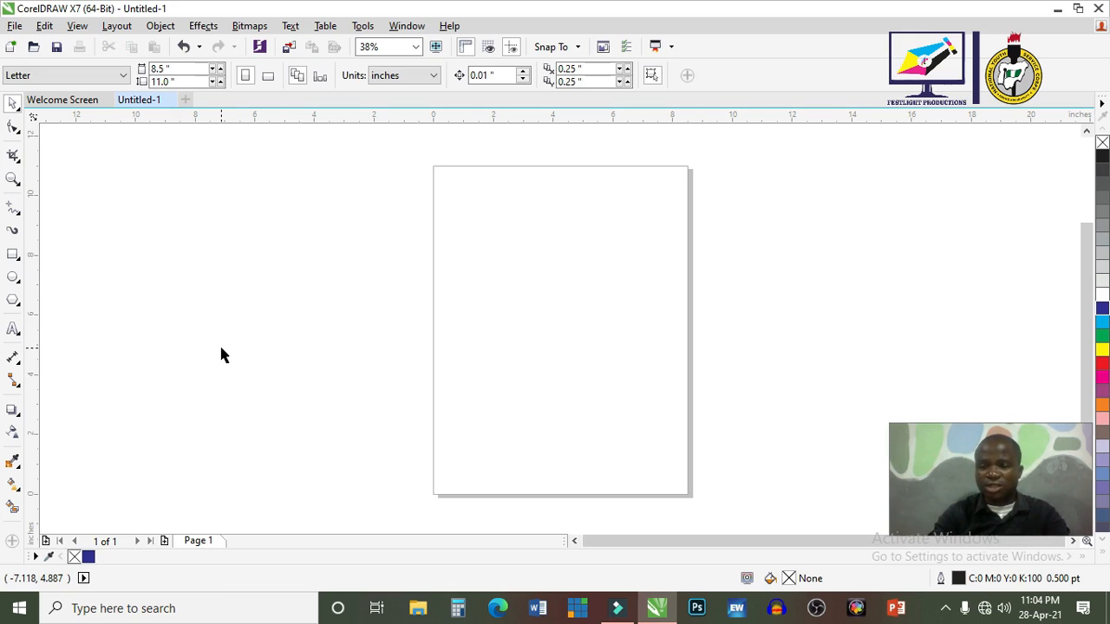
Add the artistic text "introduction to graphics design" beside the page, broken into three lines before "to" and "design"
left_click(13, 328)
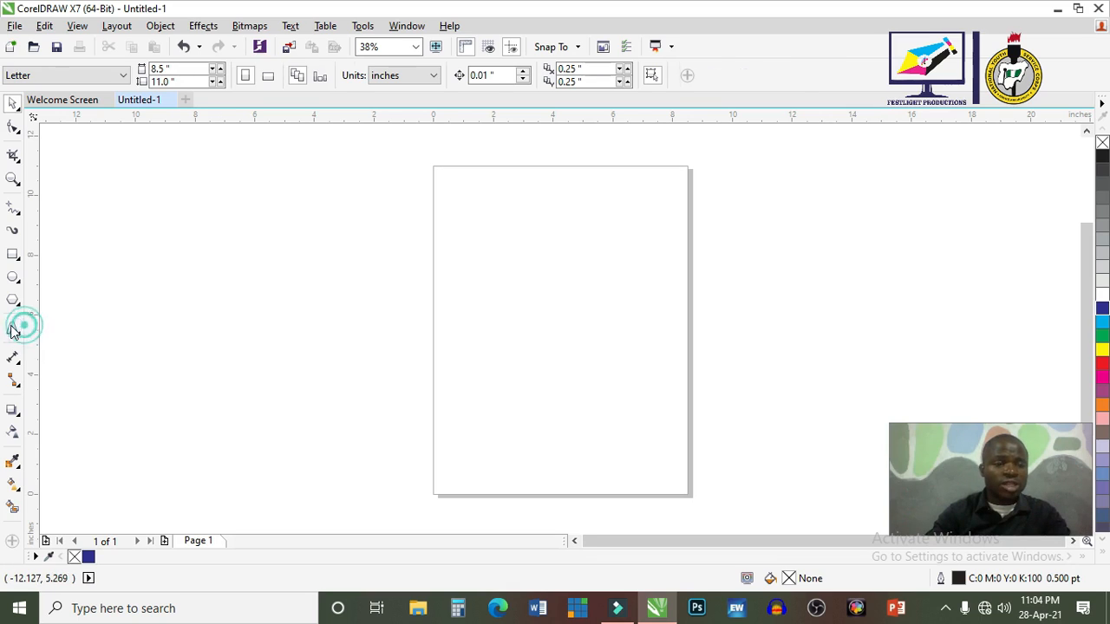
left_click(130, 259)
type("Intro")
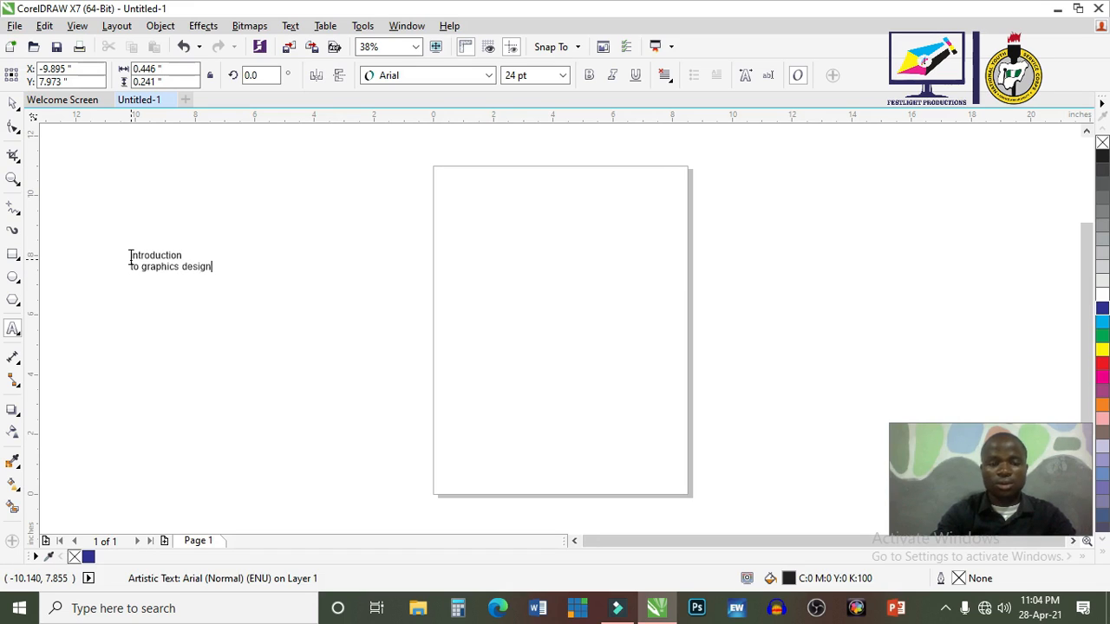
left_click(182, 266)
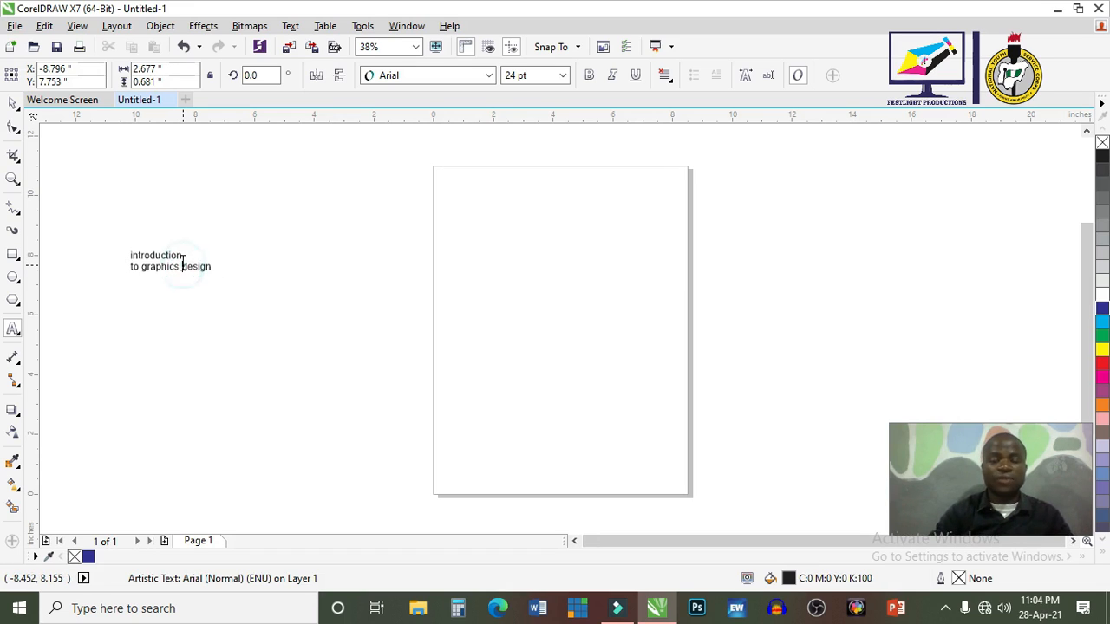
key("Return")
left_click(13, 102)
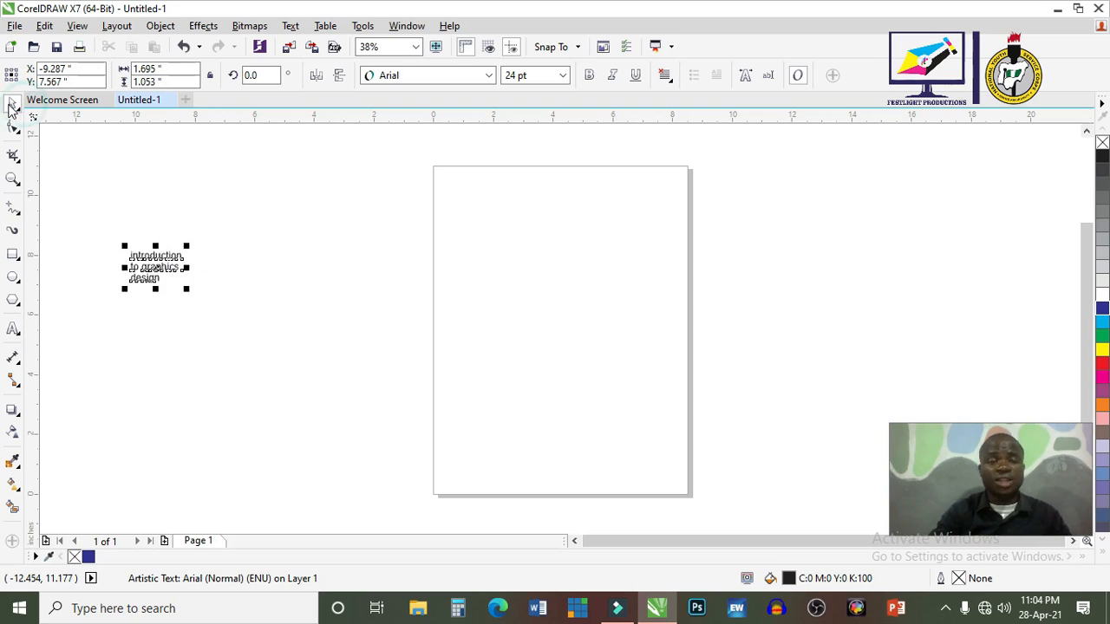
left_click(89, 166)
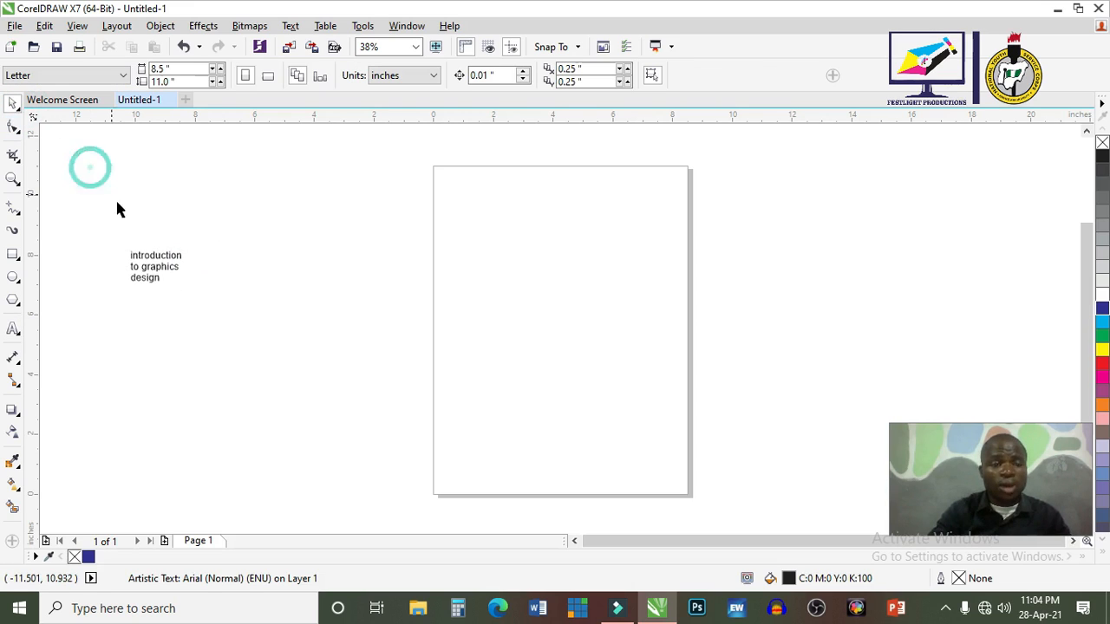
Try adjusting the text's line and character spacing with the Shape tool, and delete the text object
left_click(138, 257)
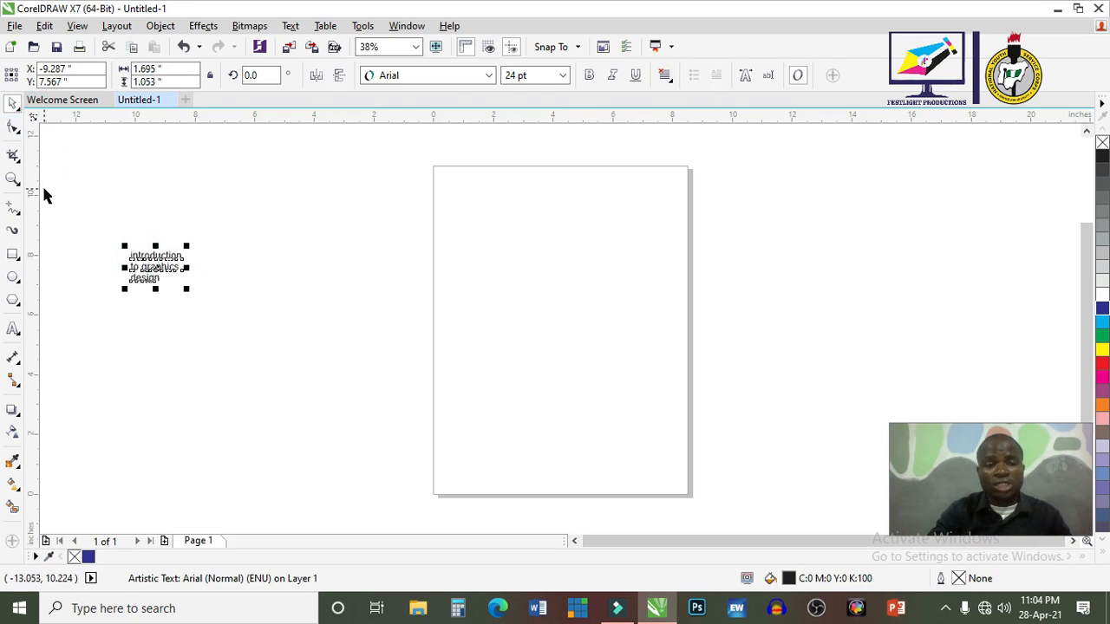
left_click(13, 127)
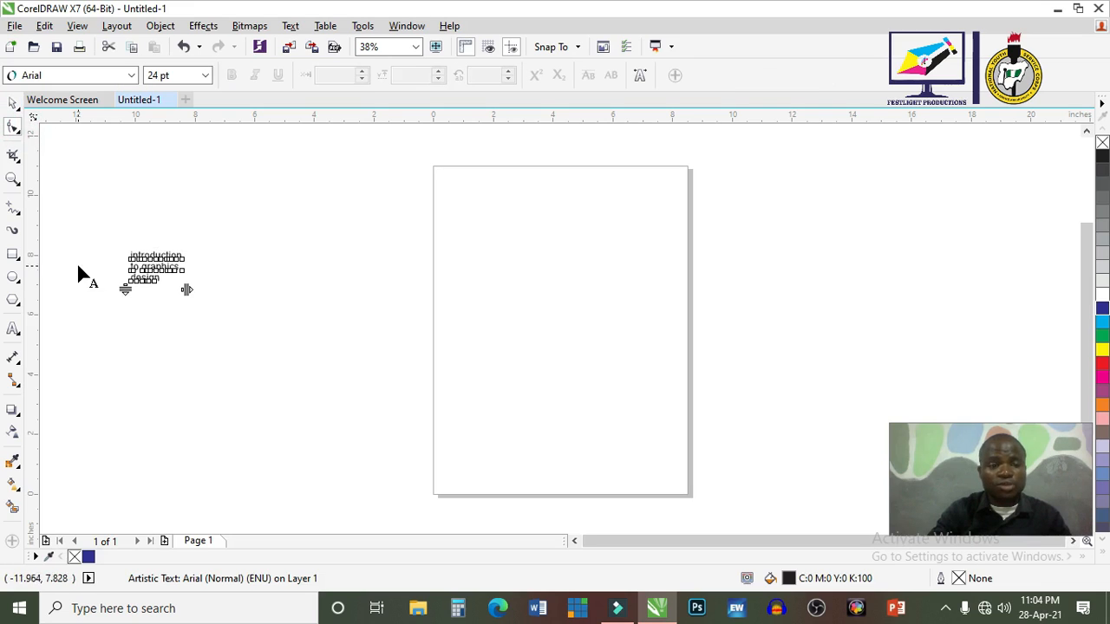
left_click_drag(124, 290, 352, 322)
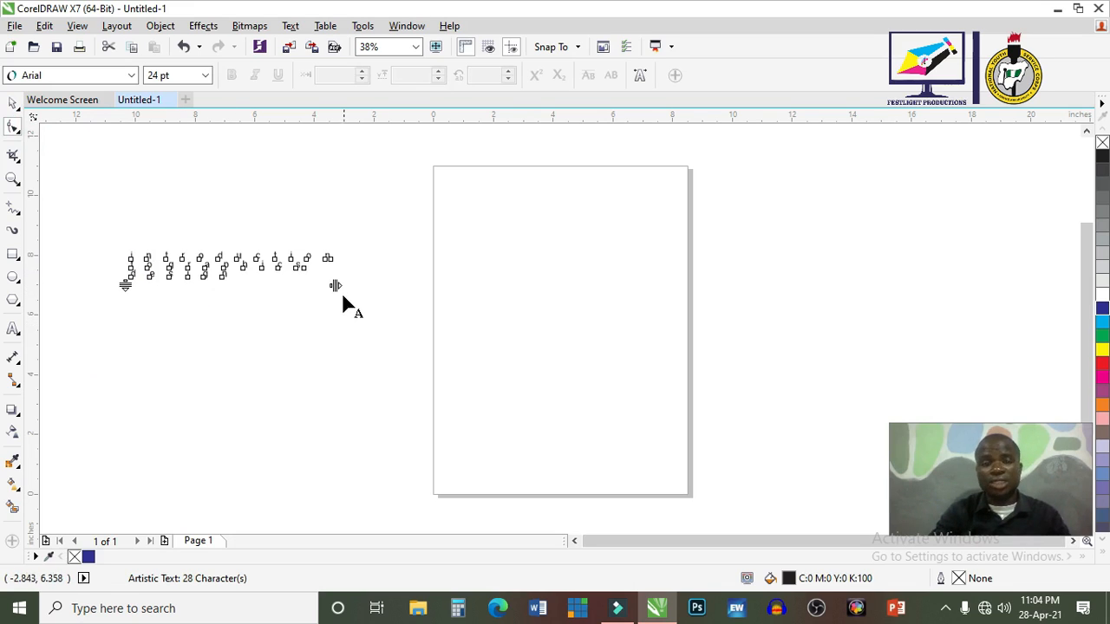
key("Escape")
key("space")
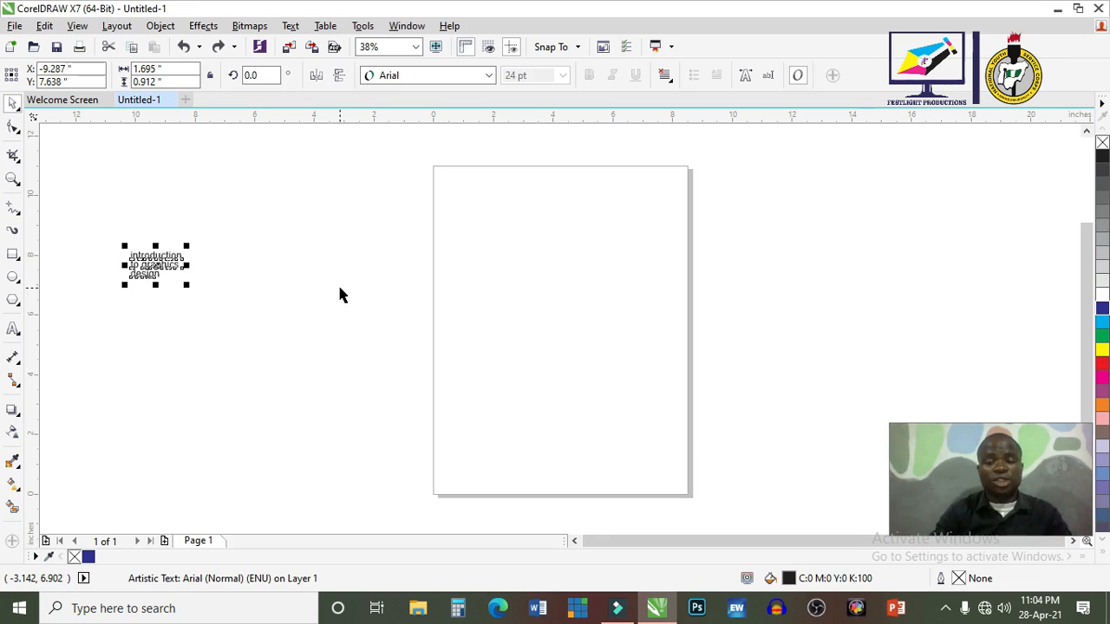
key("Delete")
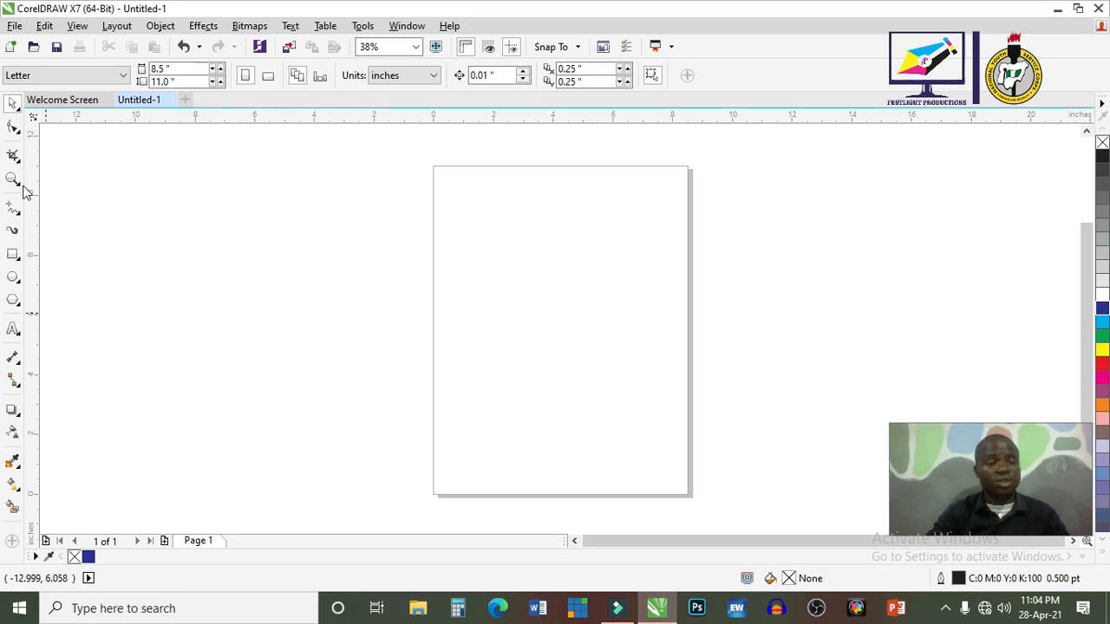
Draw a five-pointed star about 4.74 by 4.51 inches on the lower part of the page and fill it with red
left_click(19, 305)
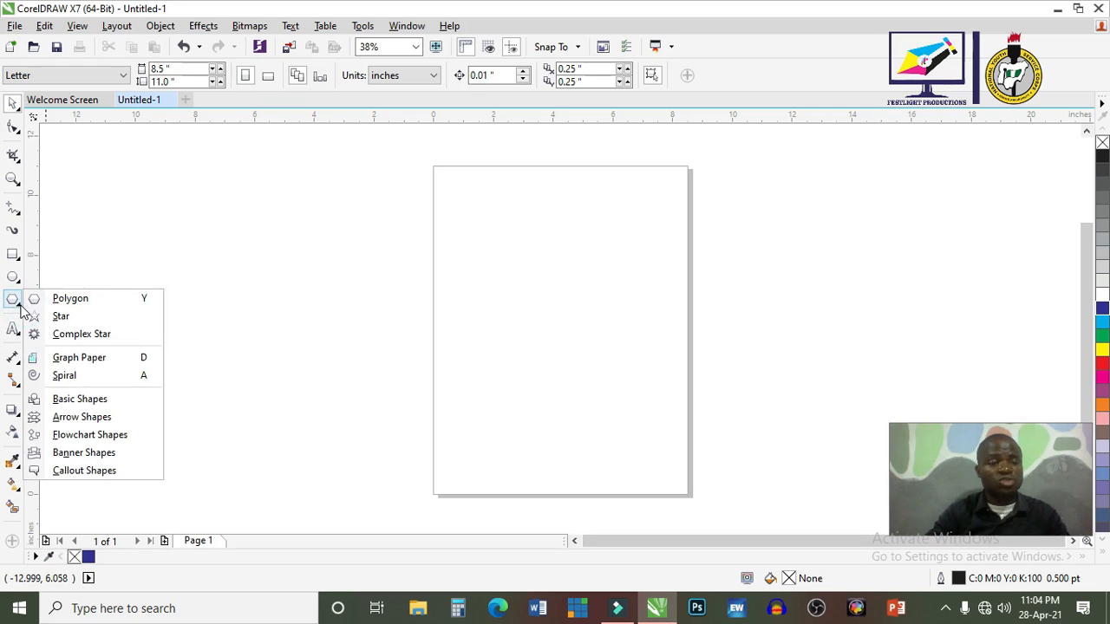
left_click(59, 316)
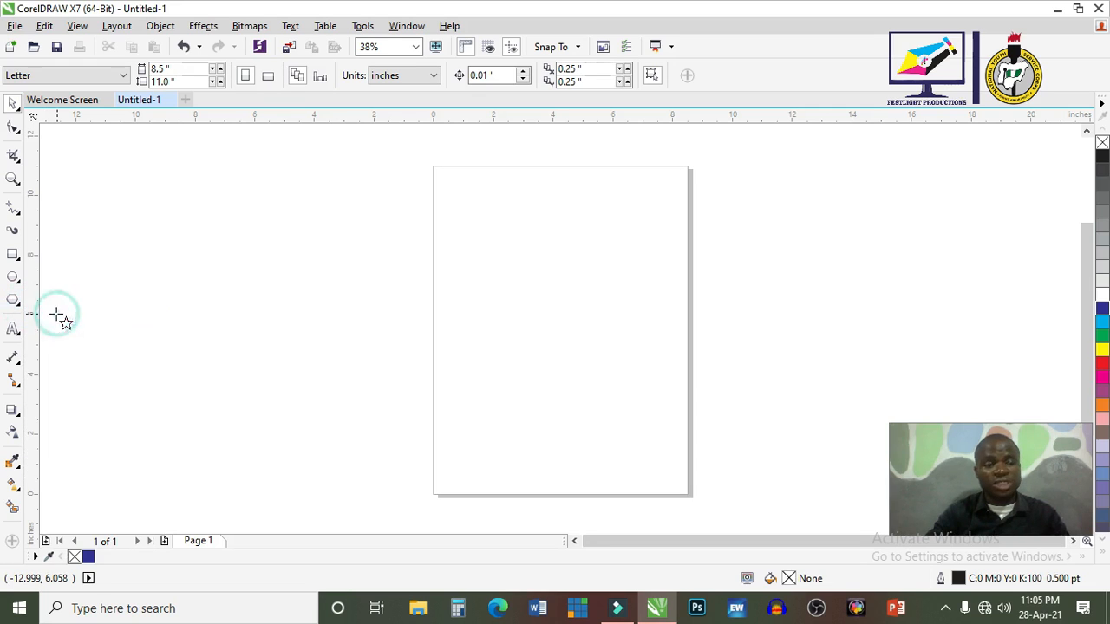
left_click_drag(458, 338, 611, 488)
key("space")
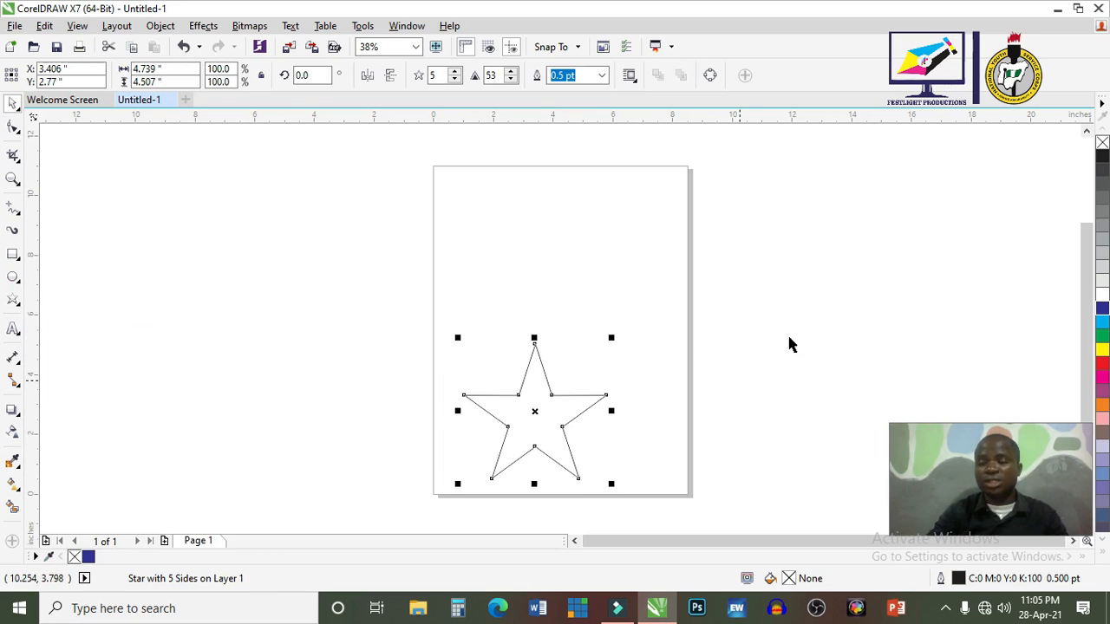
left_click(1102, 363)
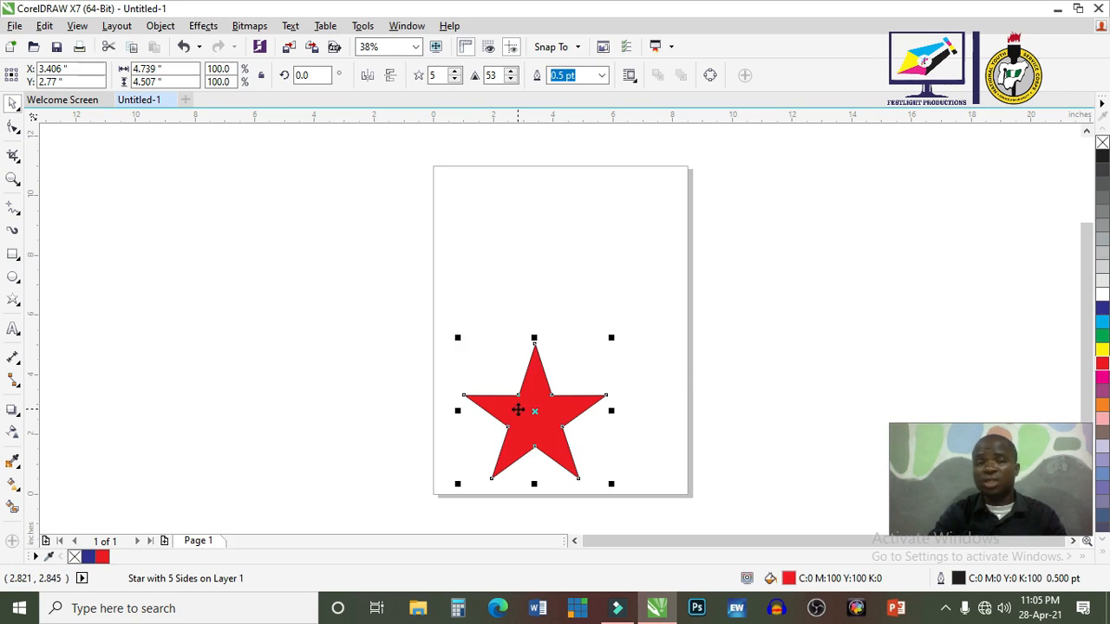
Increase the red star's number of points to 59
left_click(454, 73)
left_click(454, 73)
left_click(454, 73)
left_click(454, 72)
left_click(454, 73)
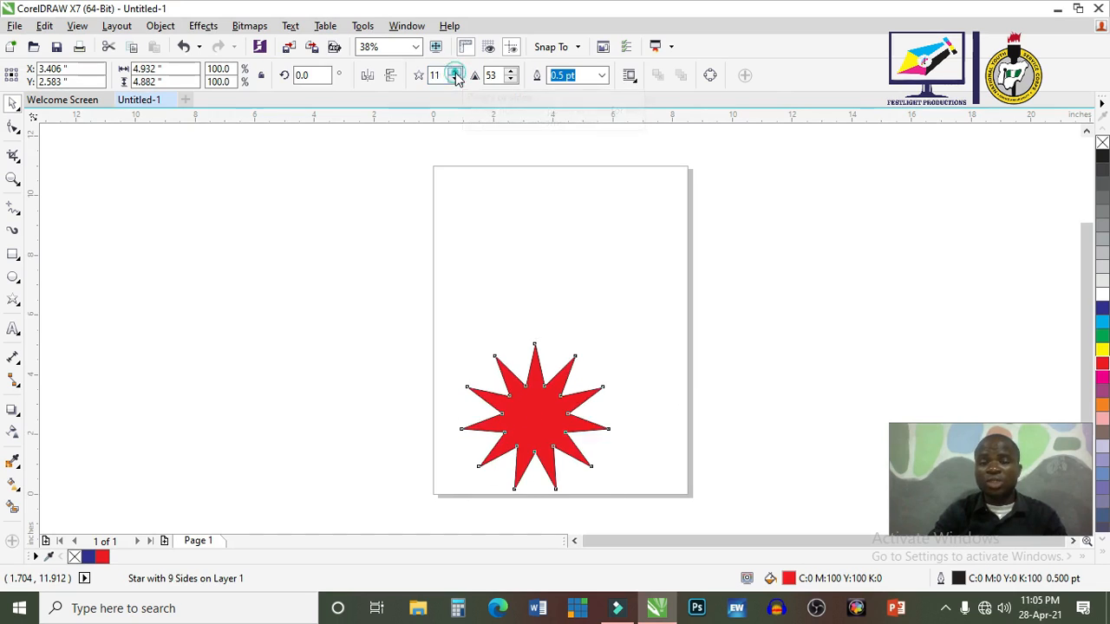
left_click(455, 73)
left_click(455, 73)
left_click(454, 73)
left_click(455, 73)
left_click(454, 73)
left_click(454, 73)
left_click(454, 73)
left_click(455, 73)
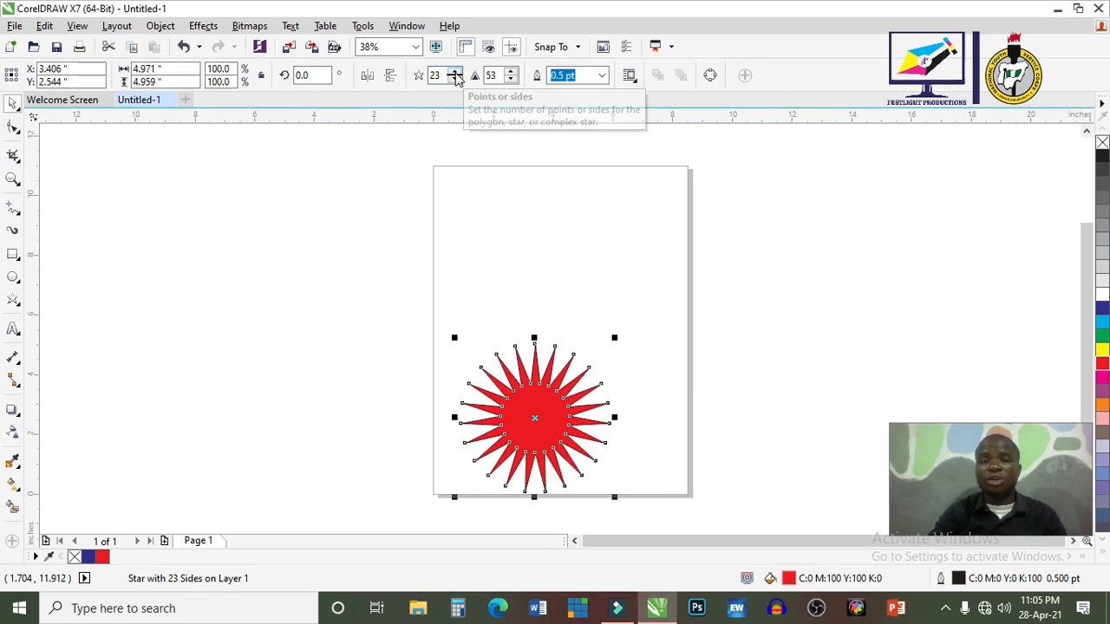
left_click(454, 73)
left_click(455, 73)
left_click(454, 73)
left_click(455, 73)
left_click(454, 73)
left_click(454, 73)
left_click(454, 73)
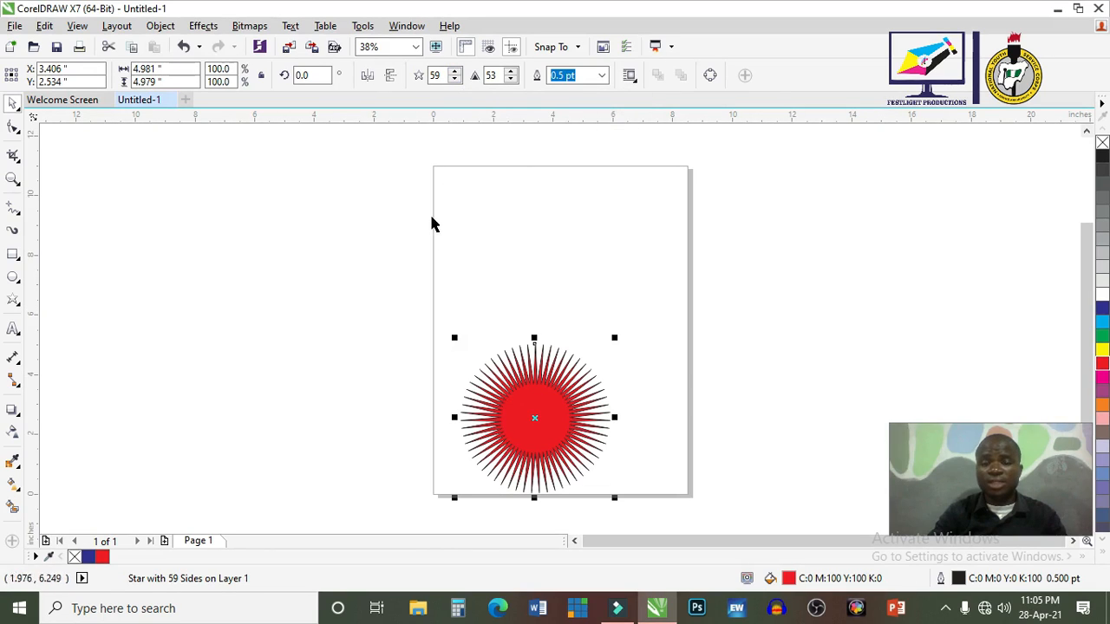
Shorten the star's spikes into small teeth with the Shape tool, and scale the star down from its upper-right corner
left_click(13, 128)
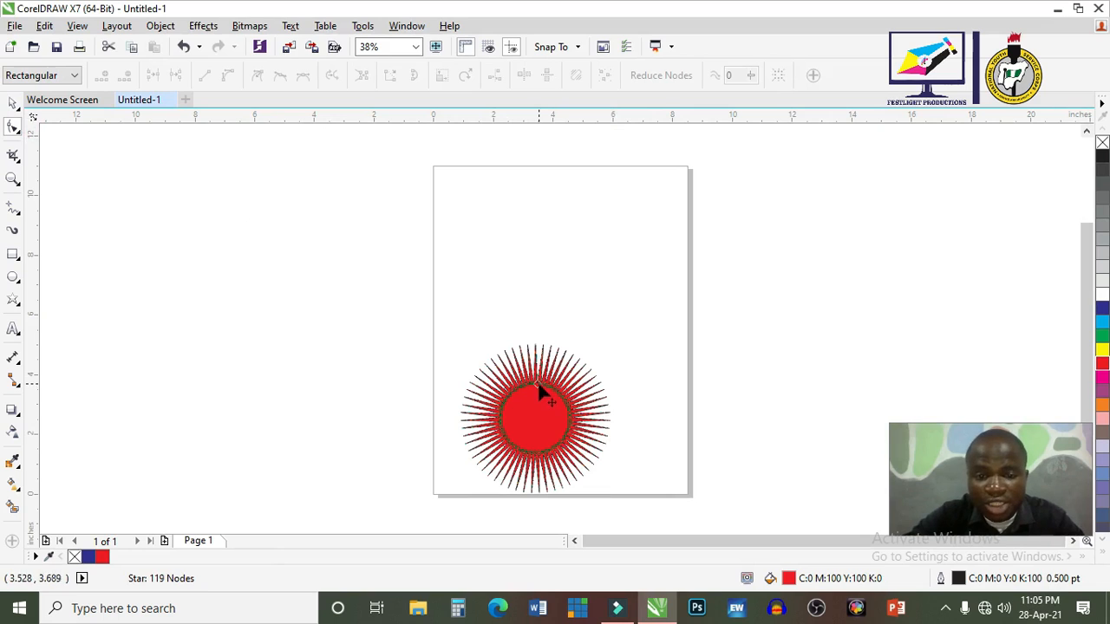
left_click_drag(539, 392, 543, 358)
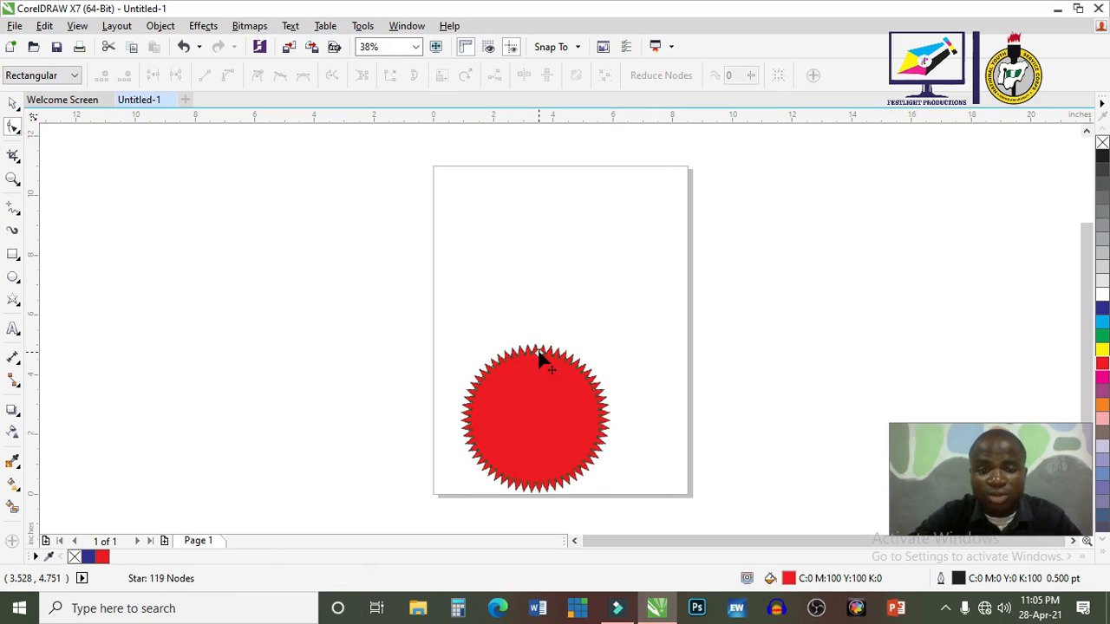
key("space")
left_click_drag(614, 337, 519, 440)
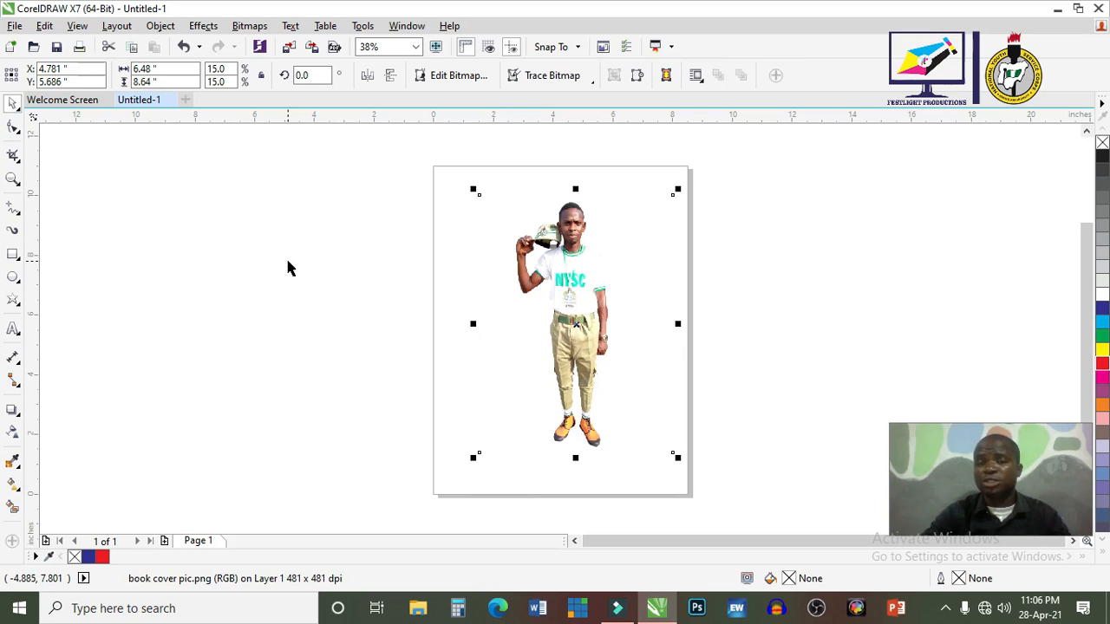
Crop the standing man's picture with the Shape tool by moving its lower edge to waist height and both side edges close to him
left_click(13, 127)
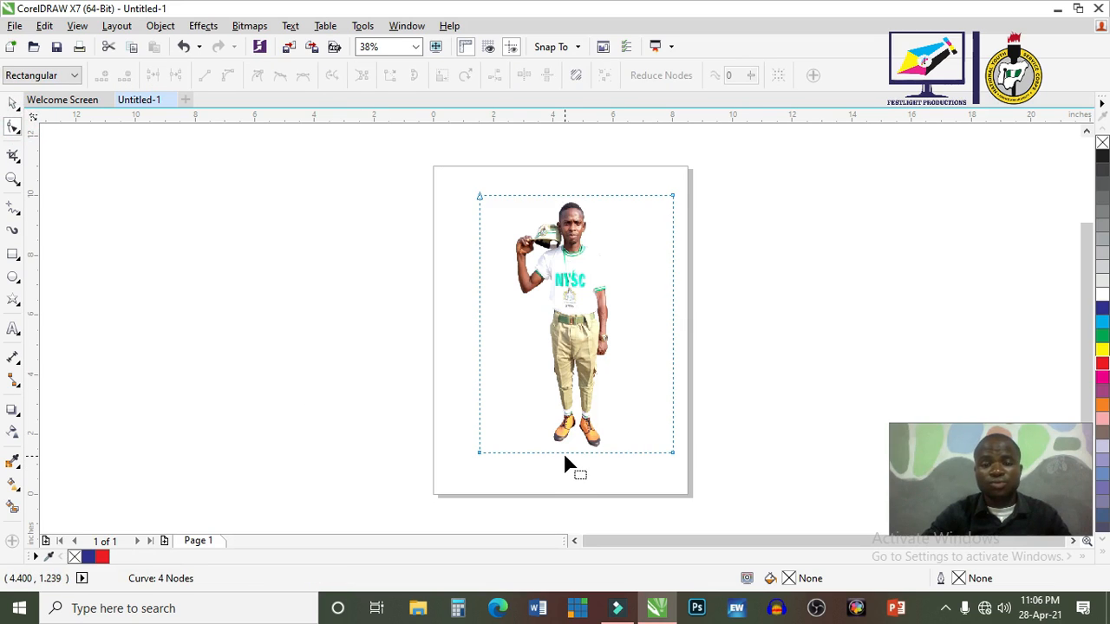
left_click_drag(565, 460, 561, 314)
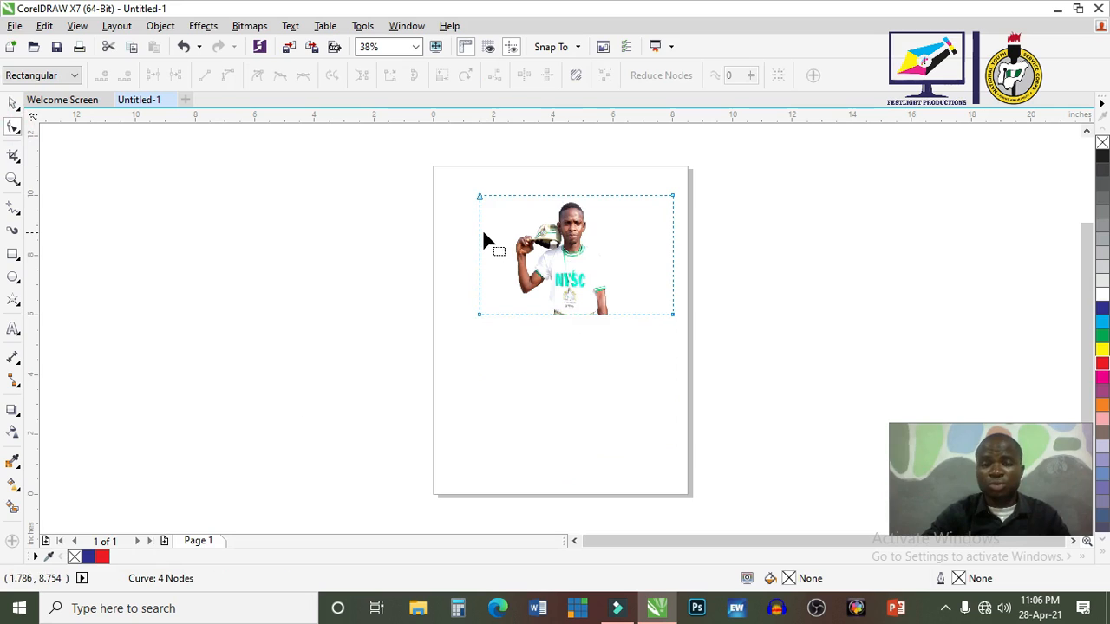
left_click_drag(478, 238, 510, 239)
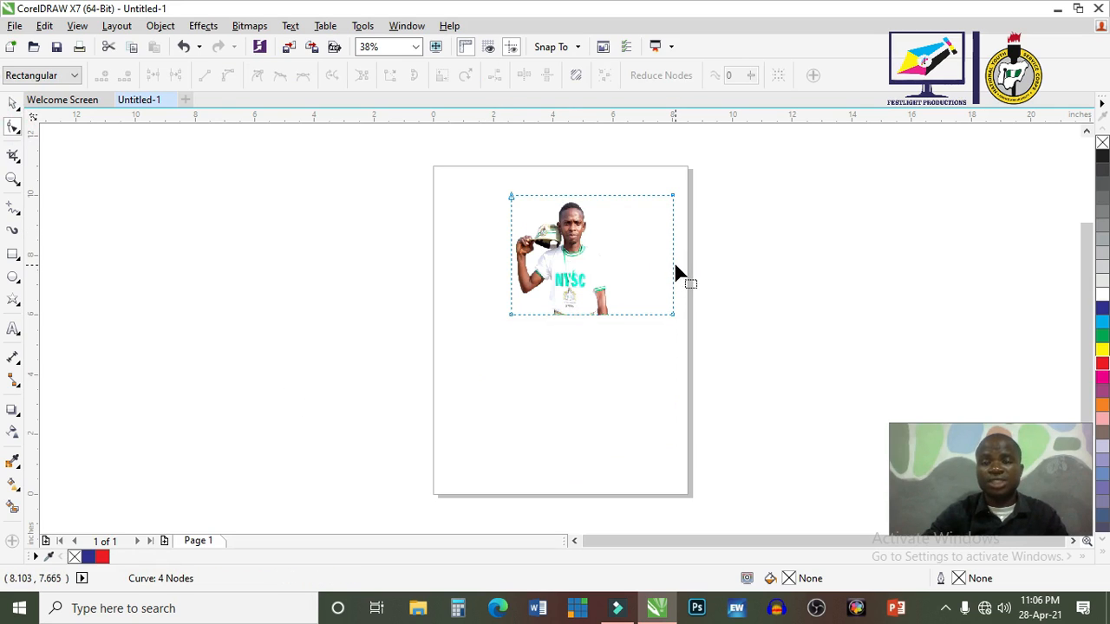
left_click_drag(670, 264, 613, 265)
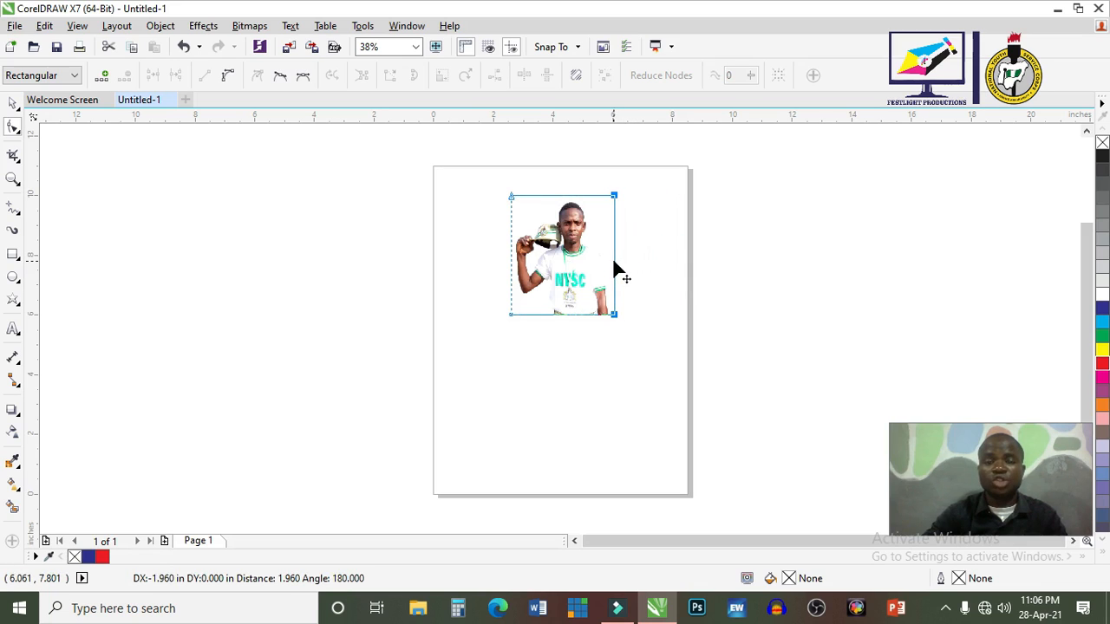
Try moving the upper edge of the man's picture down to chest level with the Shape tool, and undo it
left_click_drag(572, 198, 570, 259)
key("ctrl+z")
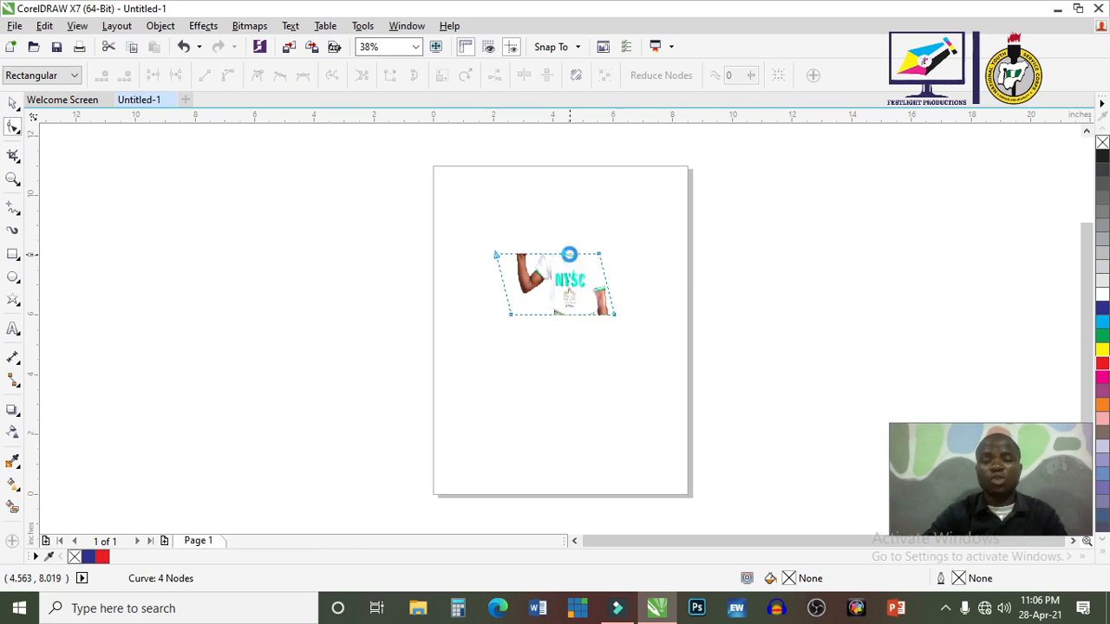
key("space")
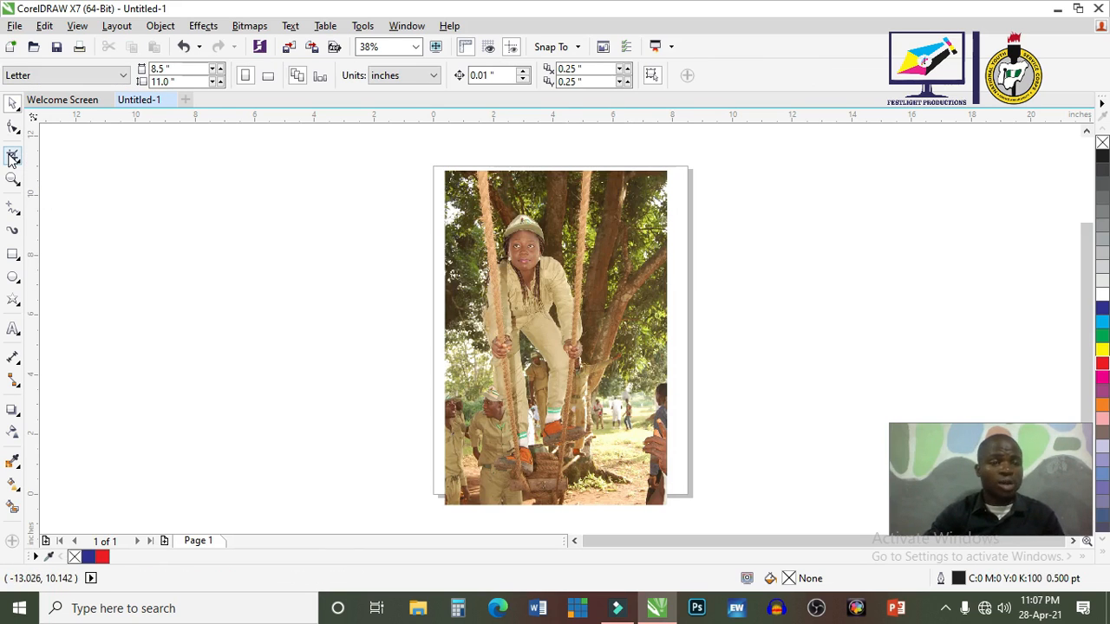
left_click(12, 157)
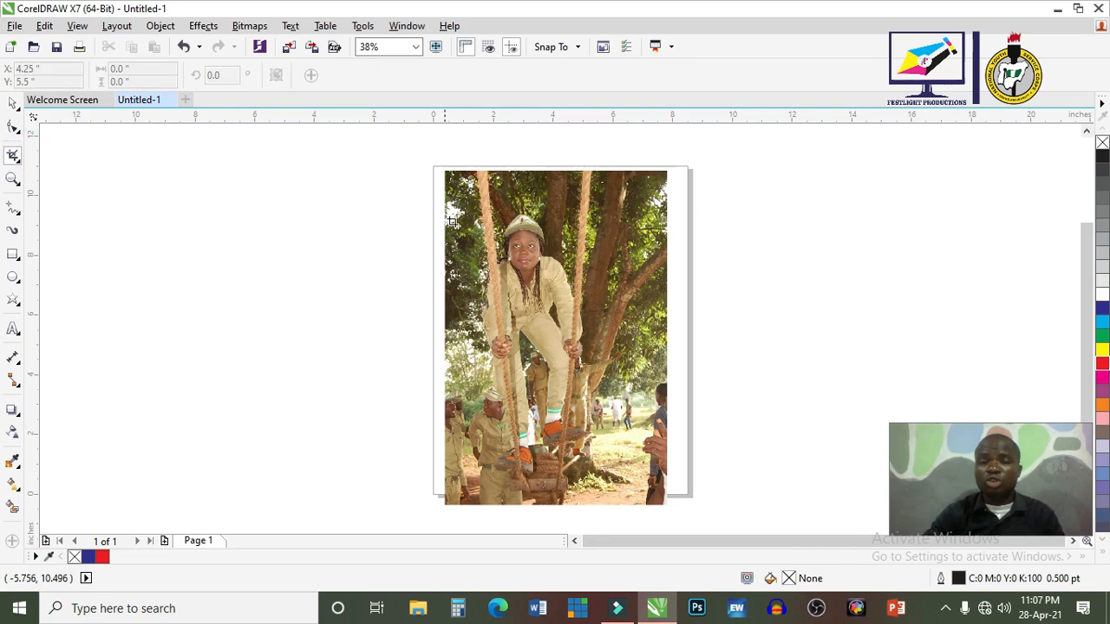
left_click_drag(486, 199, 577, 336)
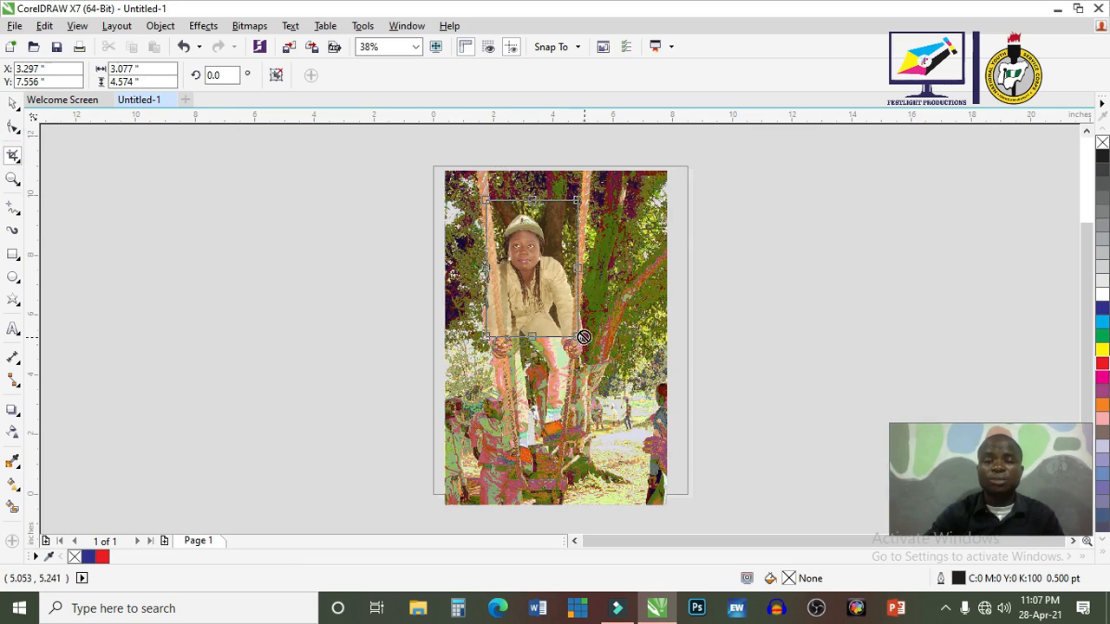
key("Escape")
Crop the swing photo to about 4.19 by 5.31 inches around the person's head and upper body, and delete the cropped photo
left_click(12, 157)
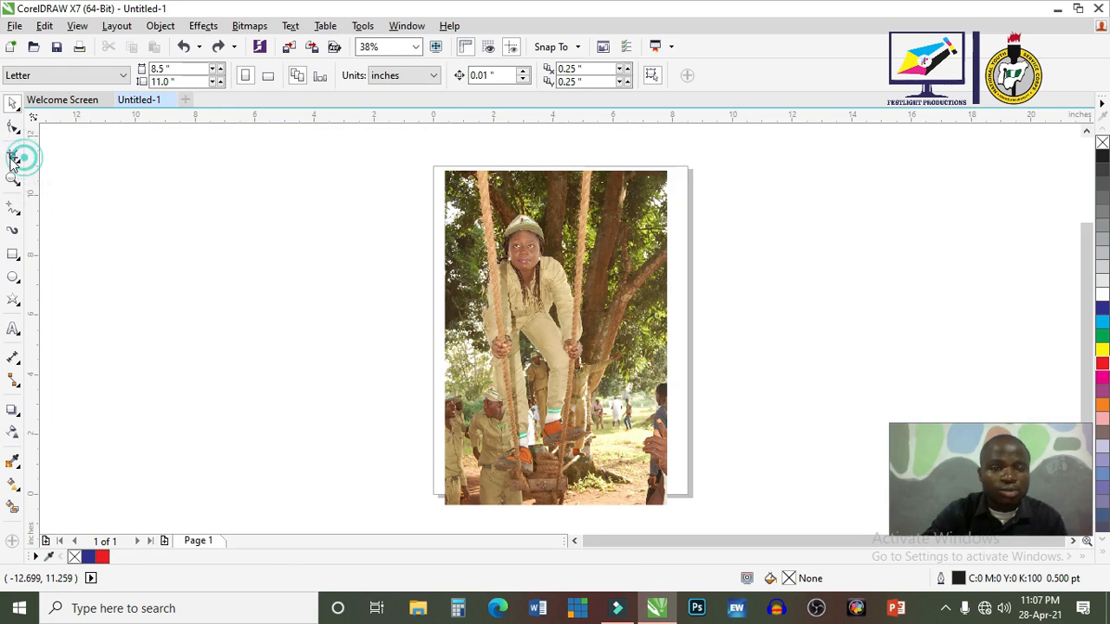
left_click_drag(468, 207, 593, 364)
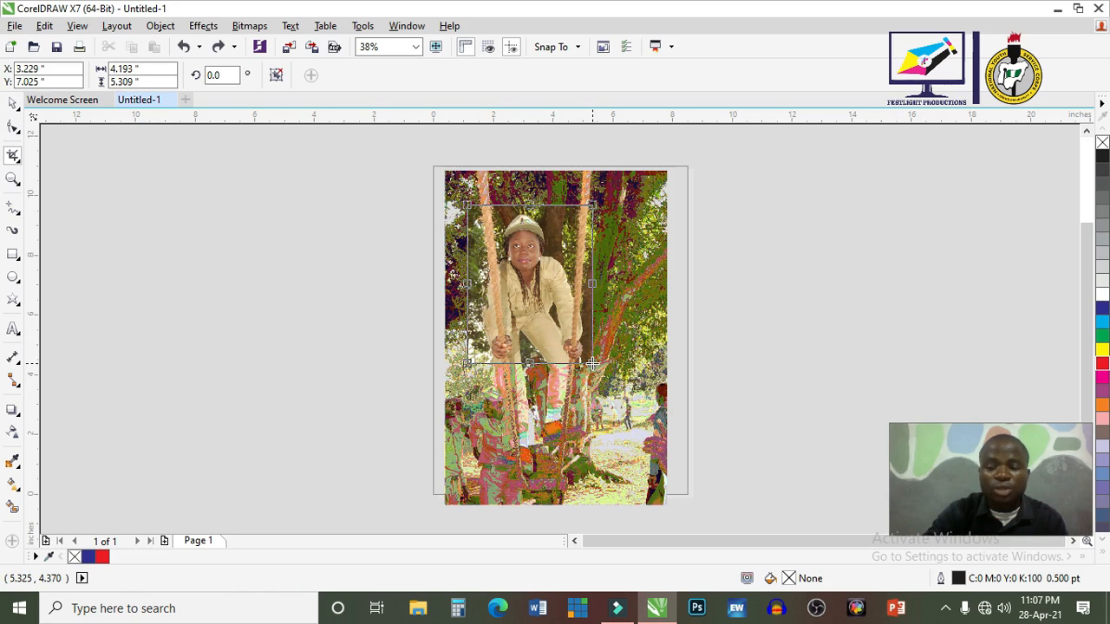
key("Return")
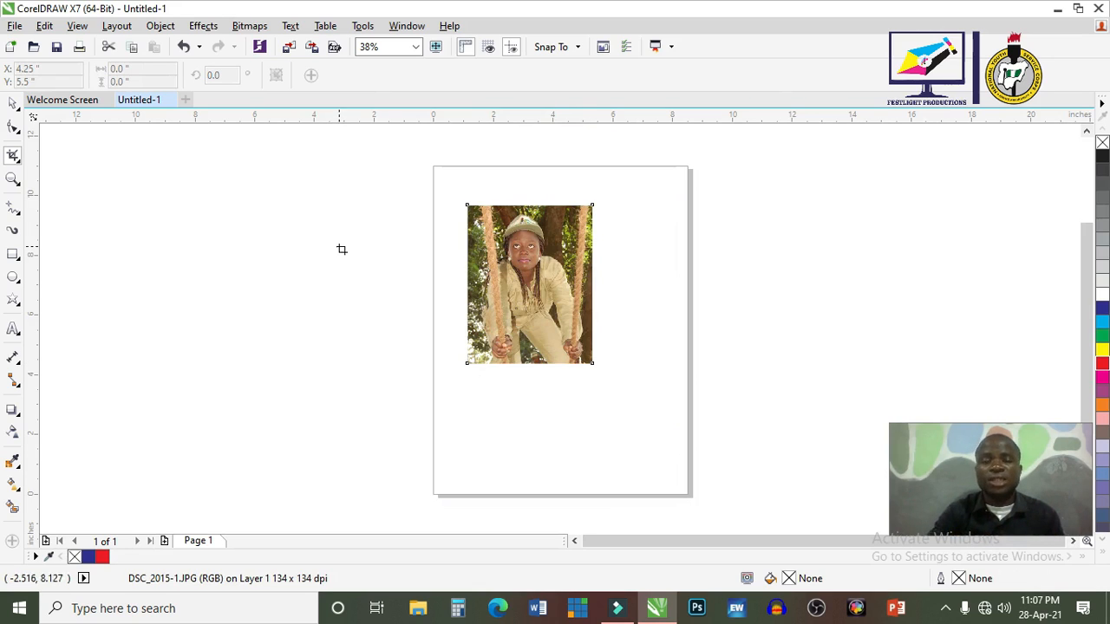
left_click(12, 102)
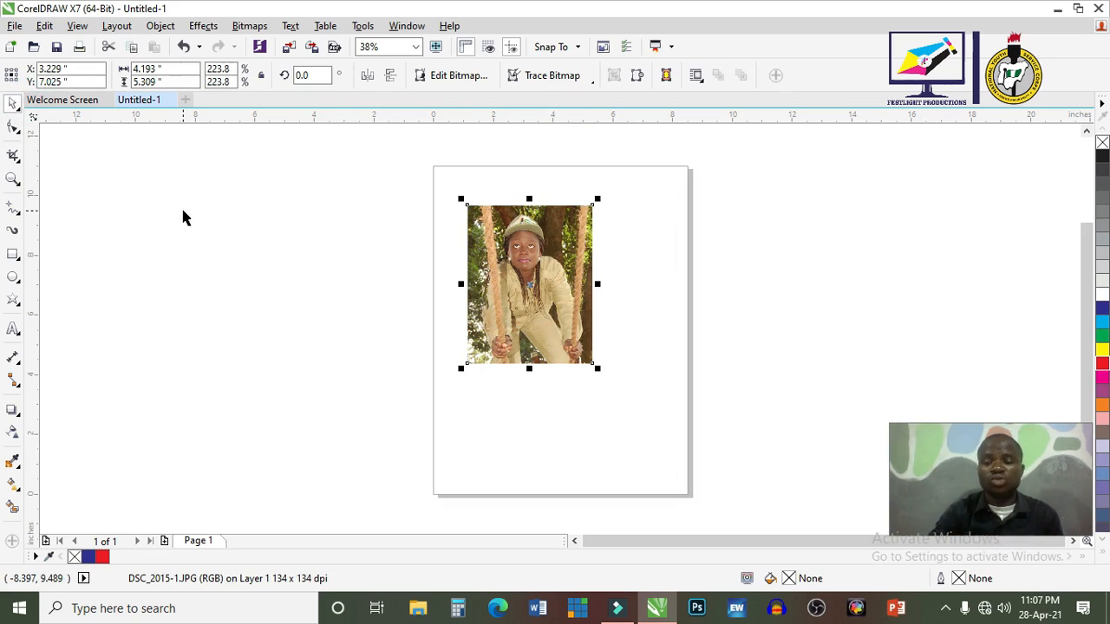
key("Delete")
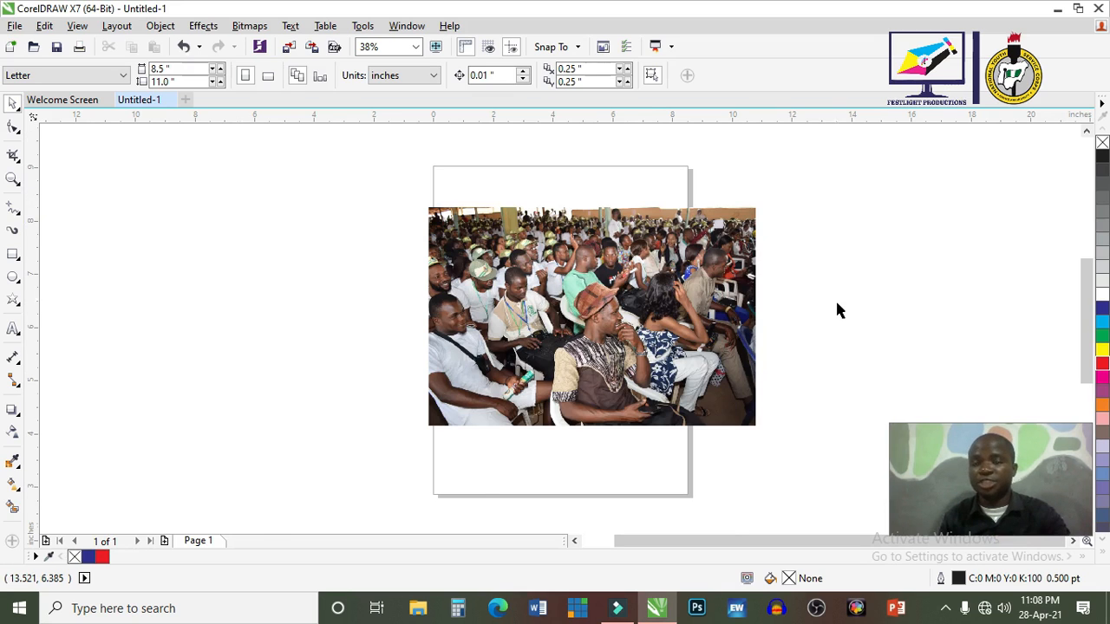
Examine the crowd photo by fitting it in view, magnifying the man with the blue lanyard to 273%, and zooming back out to 34%
key("F4")
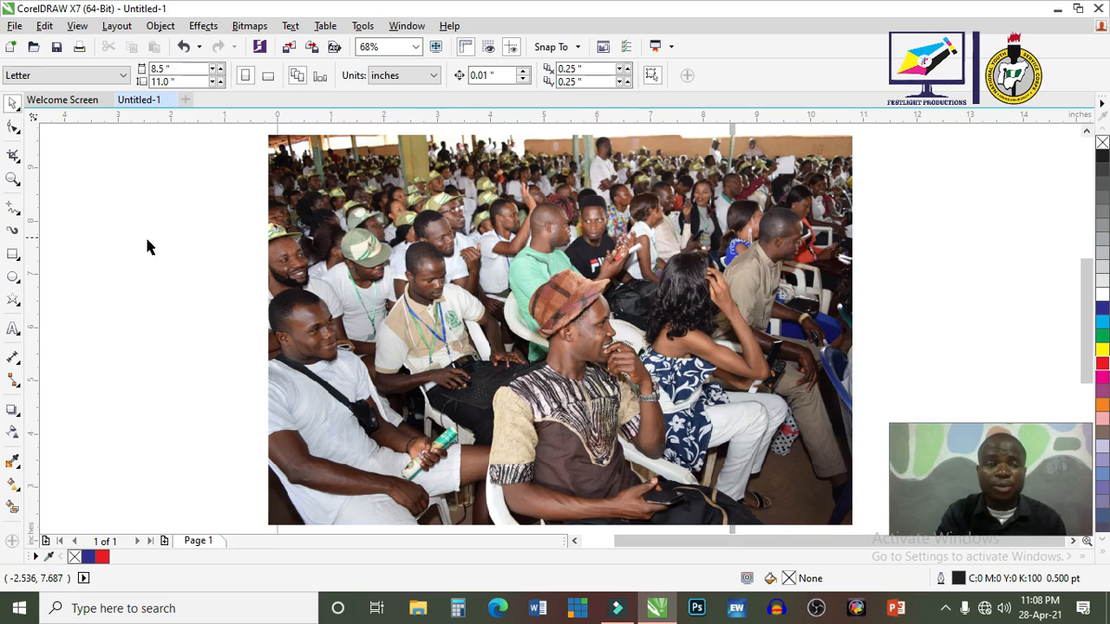
left_click(11, 180)
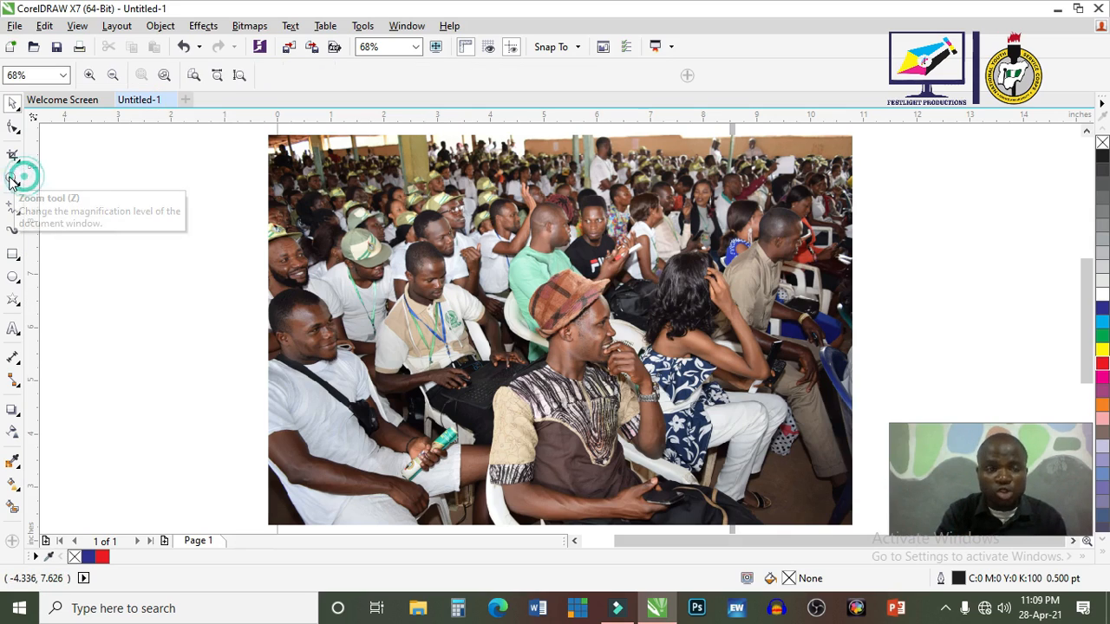
left_click(468, 306)
left_click(468, 307)
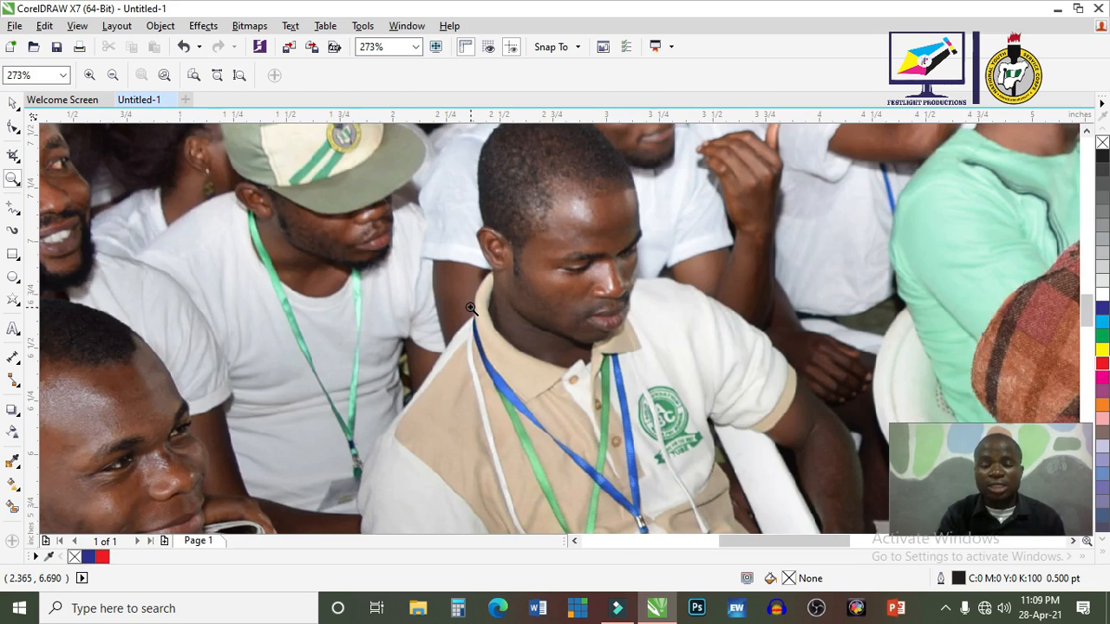
right_click(471, 309)
right_click(471, 308)
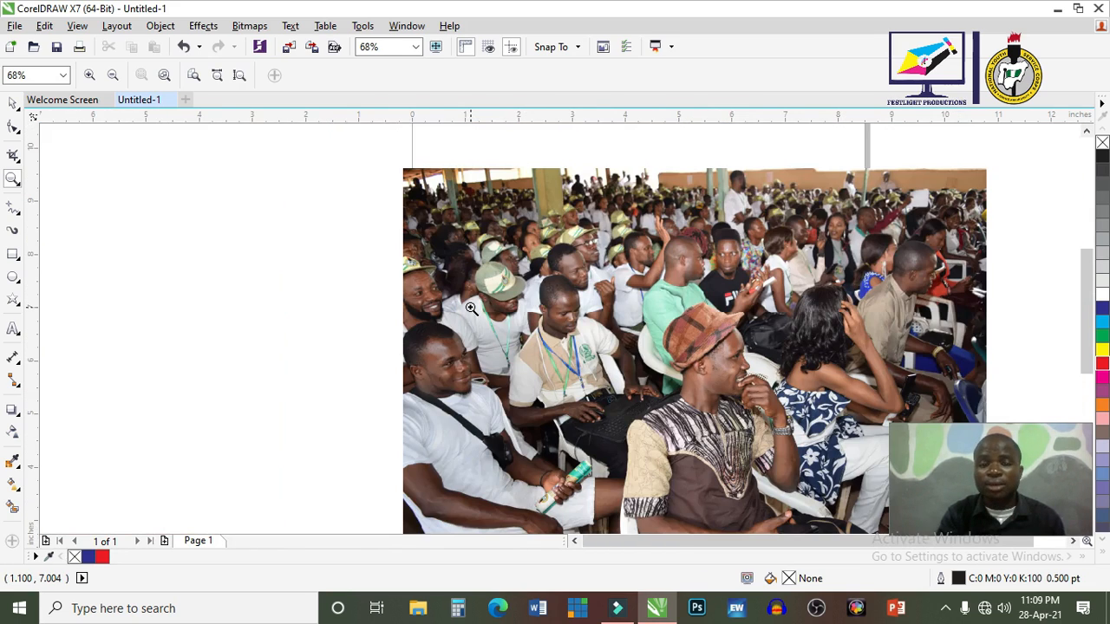
right_click(471, 309)
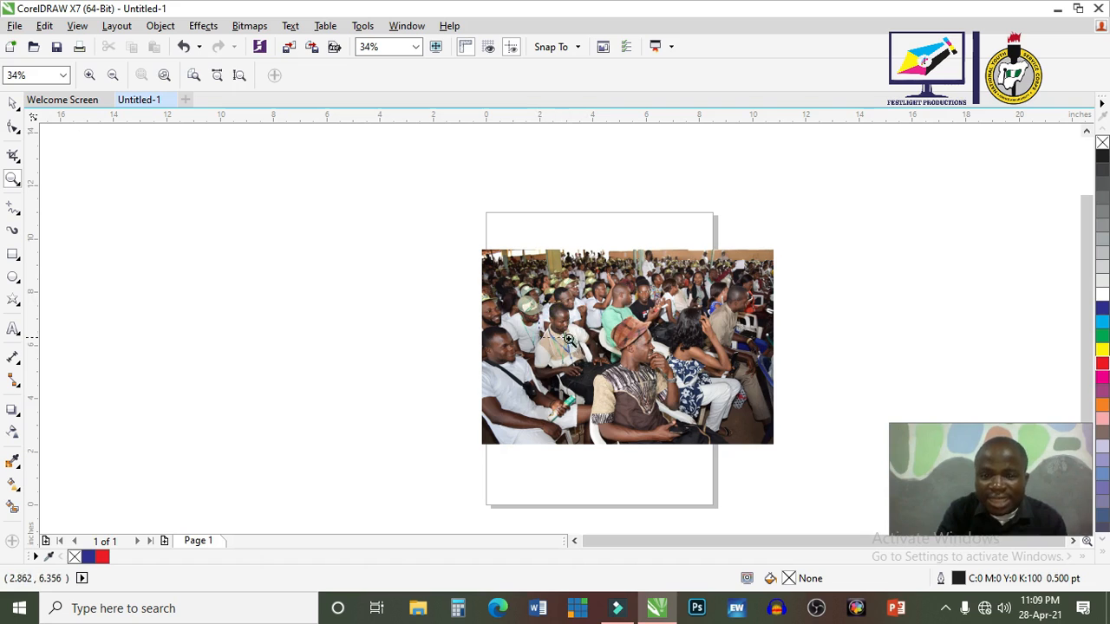
Magnify the man with the blue lanyard to 250% by marking an area with the Zoom tool, and delete the crowd photo
left_click_drag(581, 358, 584, 357)
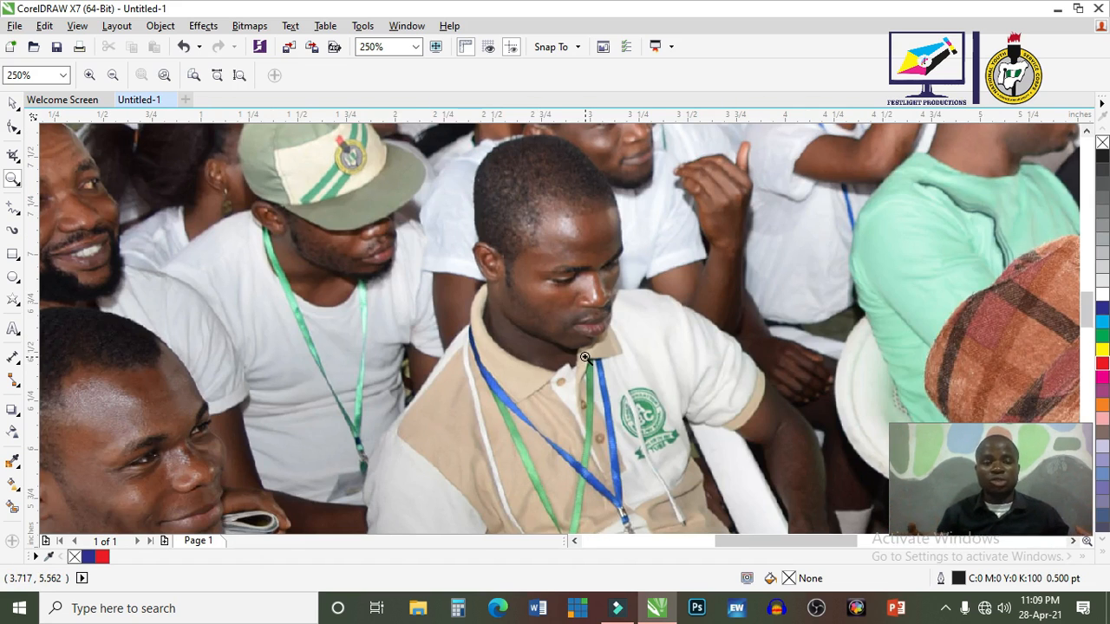
key("space")
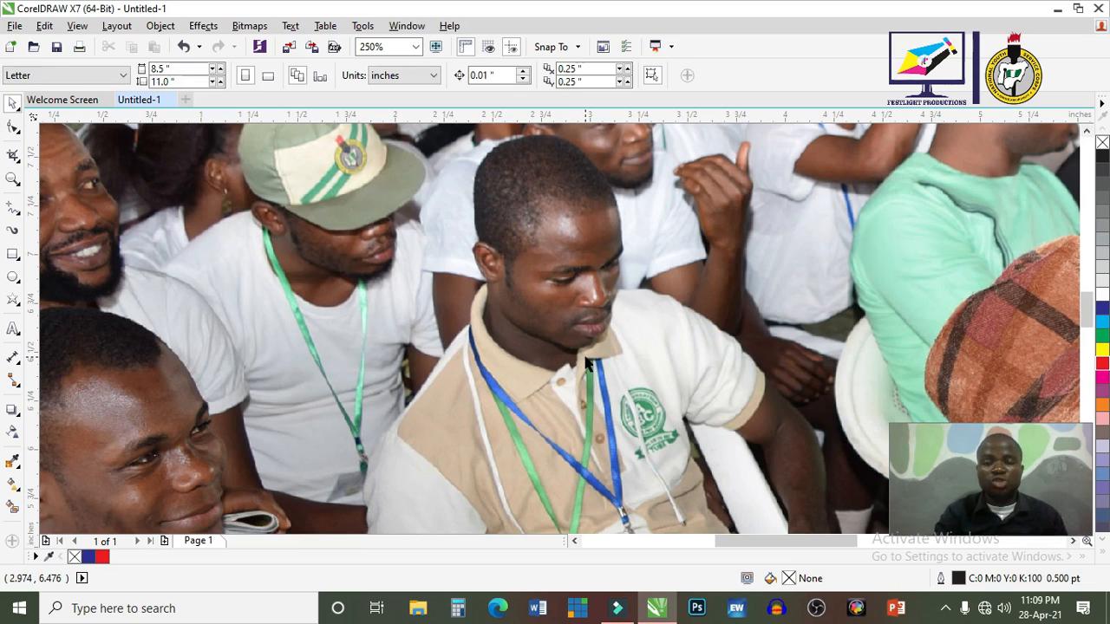
left_click(589, 363)
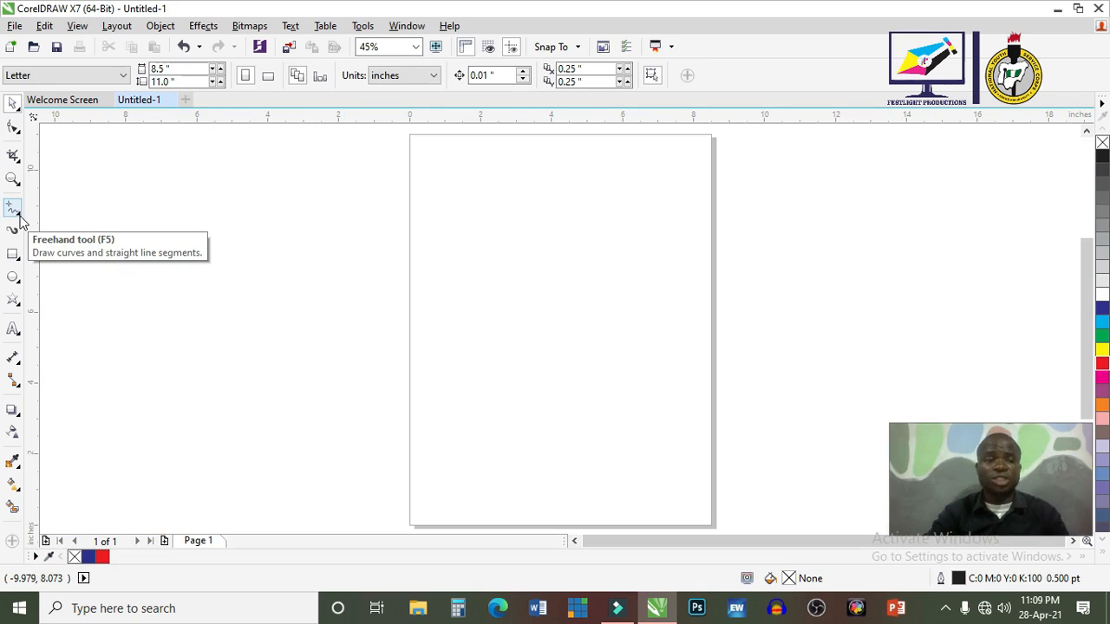
Draw three Freehand strokes beside the page: an arc about 1.49 by 1.95 inches, a small closed loop, and a short curve about 1.67 inches high
left_click(21, 216)
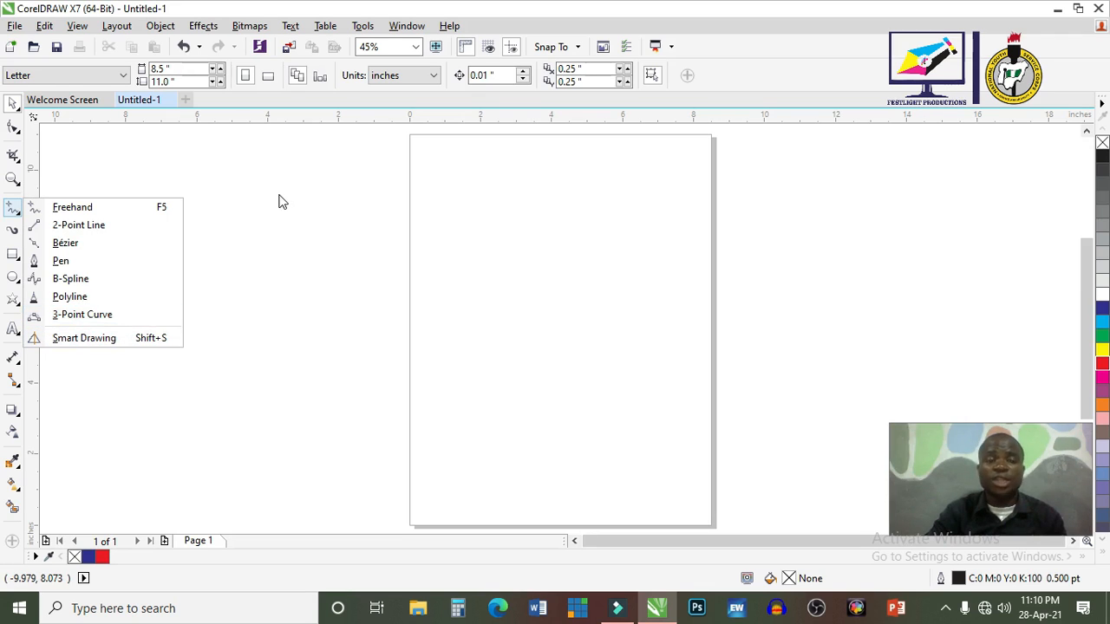
left_click(100, 209)
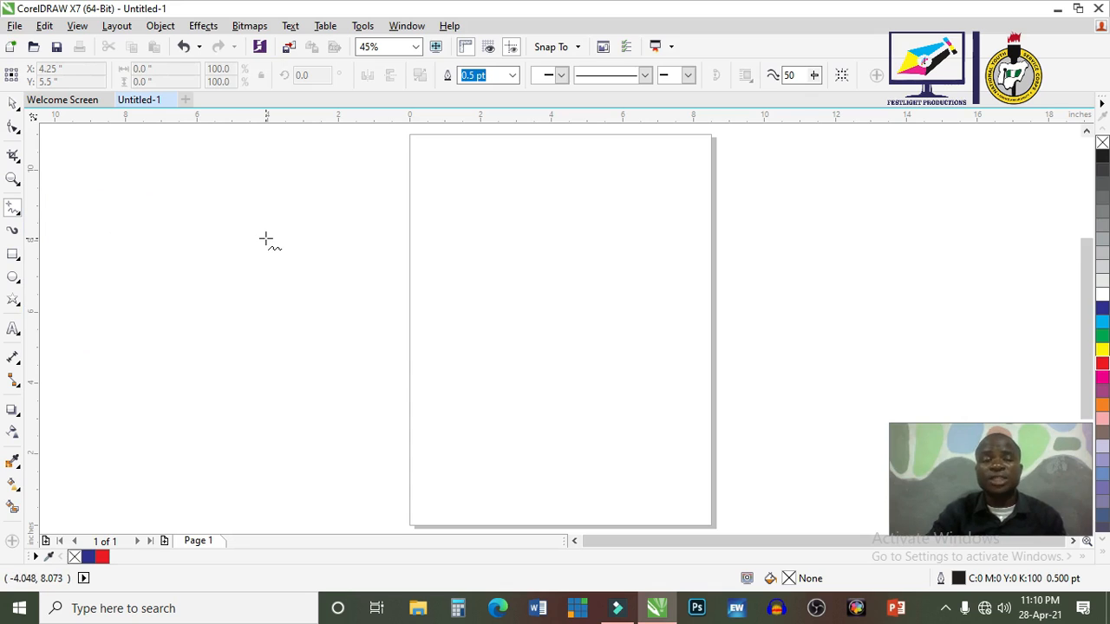
left_click_drag(276, 208, 225, 268)
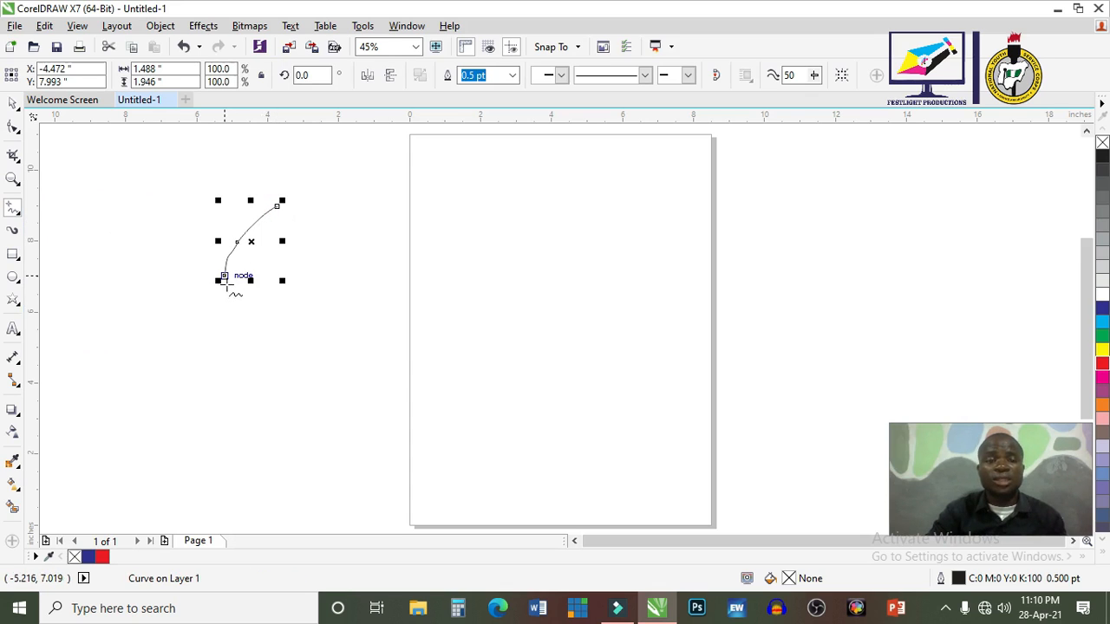
mouse_move(286, 301)
left_mouse_down()
mouse_move(310, 305)
mouse_move(293, 315)
mouse_move(286, 301)
left_mouse_up()
left_click_drag(384, 221, 375, 279)
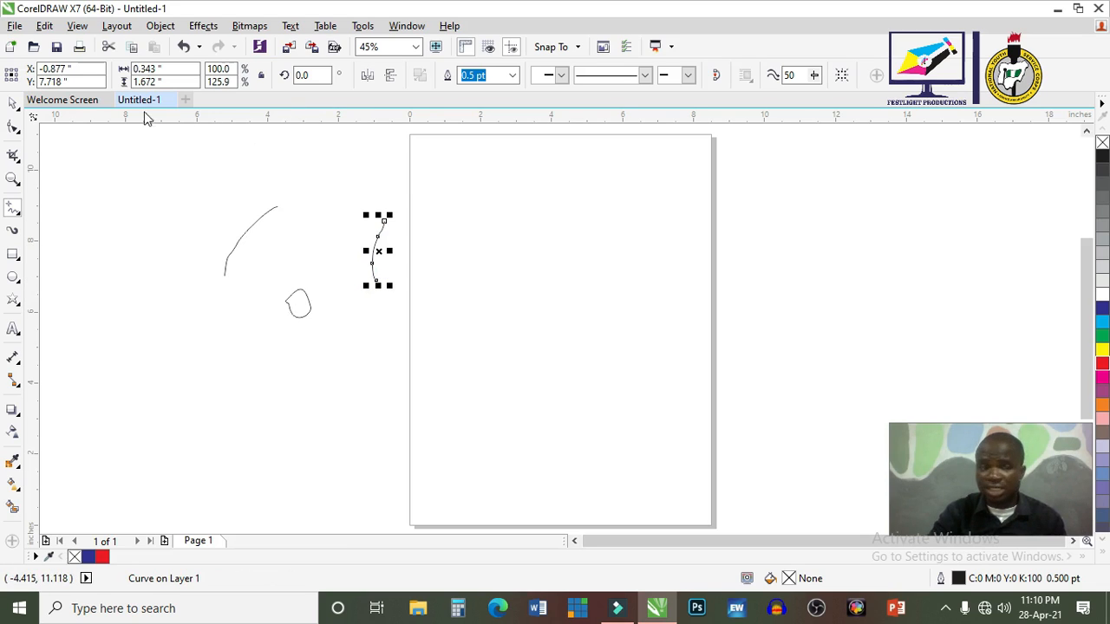
Delete all three freehand strokes beside the page
left_click(13, 102)
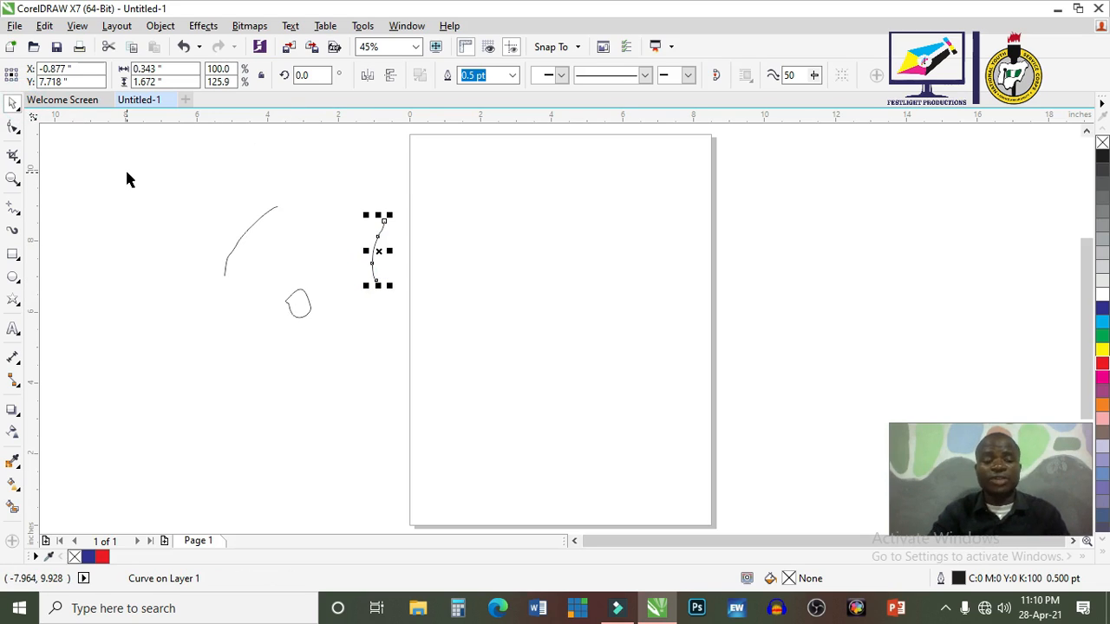
key("F10")
key("Delete")
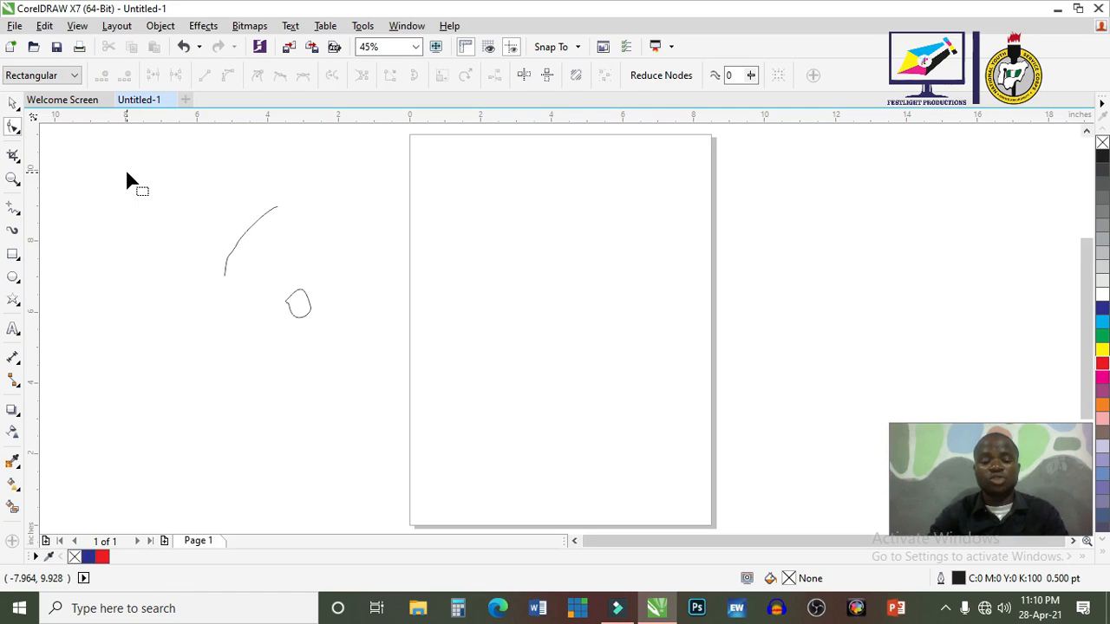
key("space")
key("ctrl+a")
key("Delete")
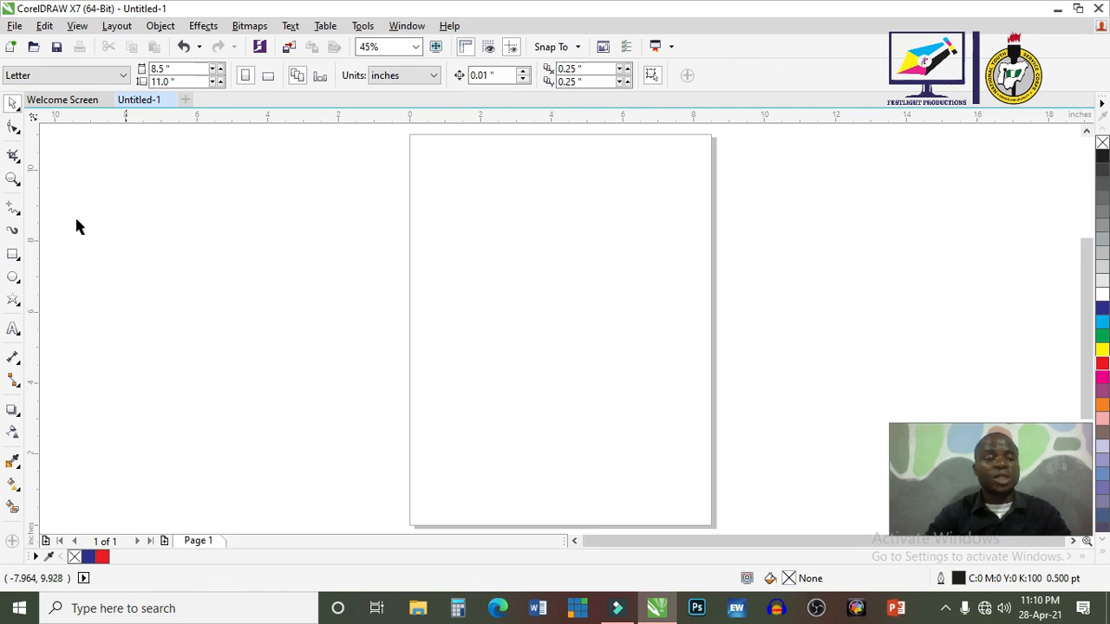
Draw a perfectly horizontal 2-Point Line about 9.37 inches long, from the area beside the page onto the page's upper part
left_click(19, 214)
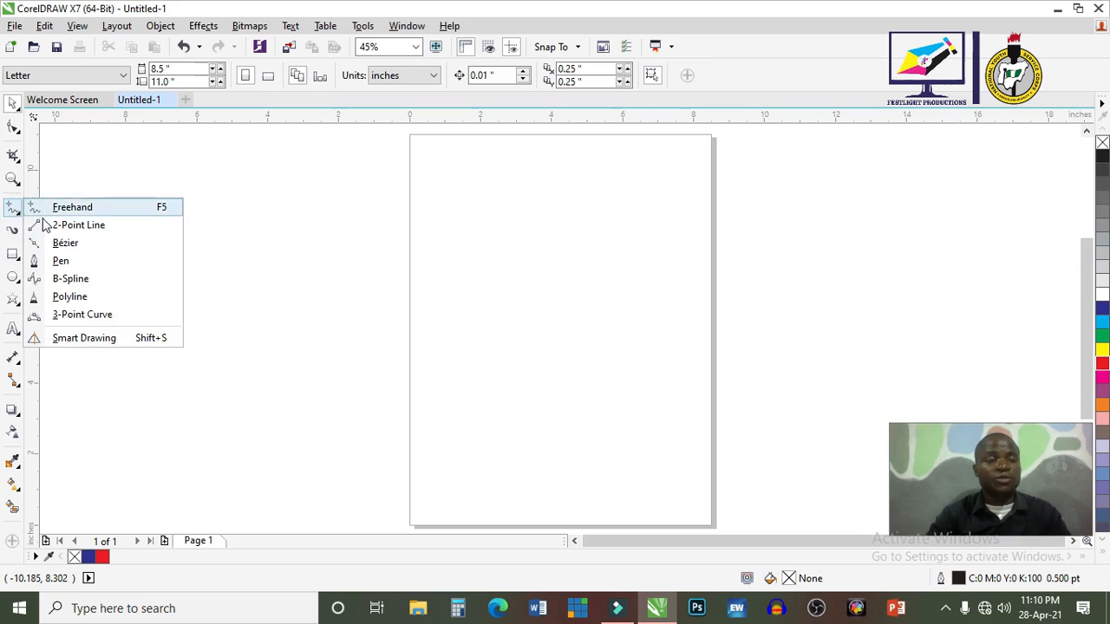
left_click(39, 226)
left_click_drag(122, 204, 588, 209)
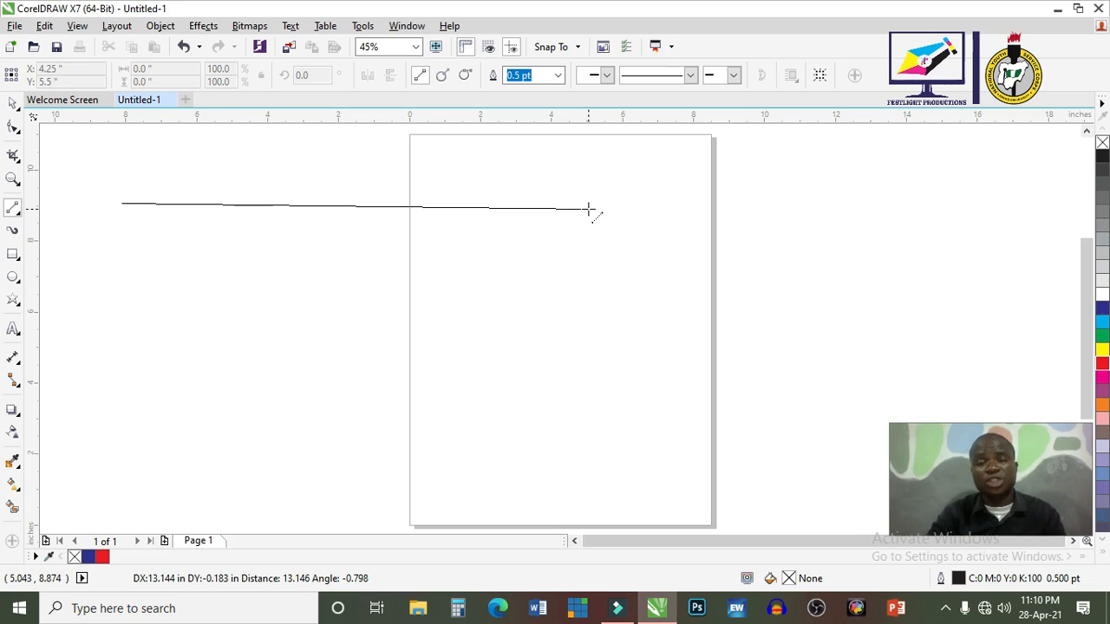
left_click_drag(588, 209, 588, 204)
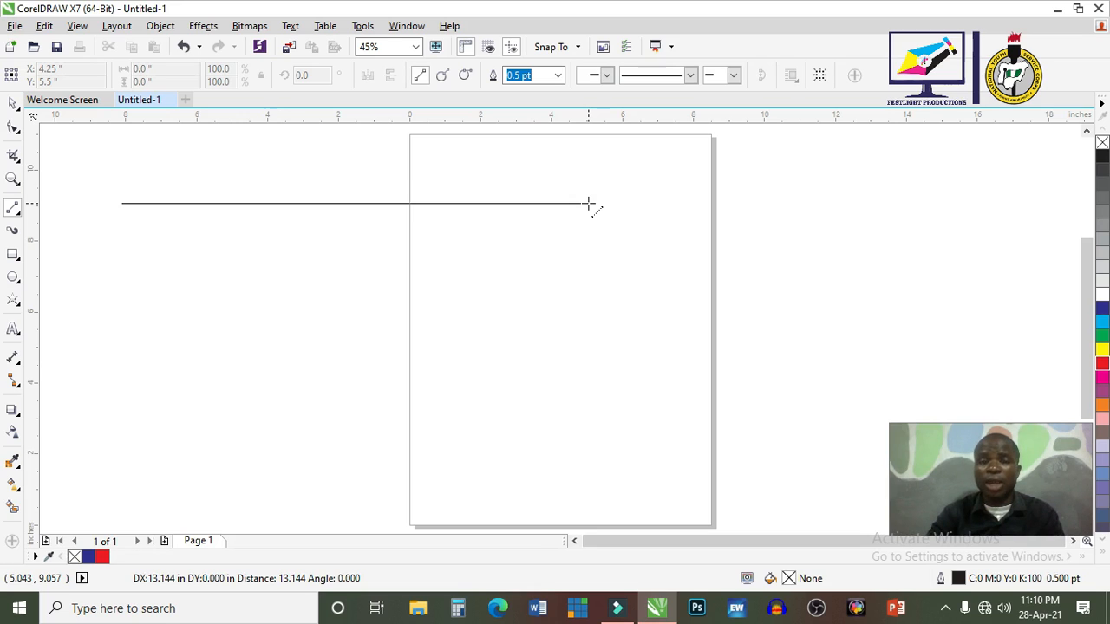
left_click_drag(588, 204, 453, 224)
key("space")
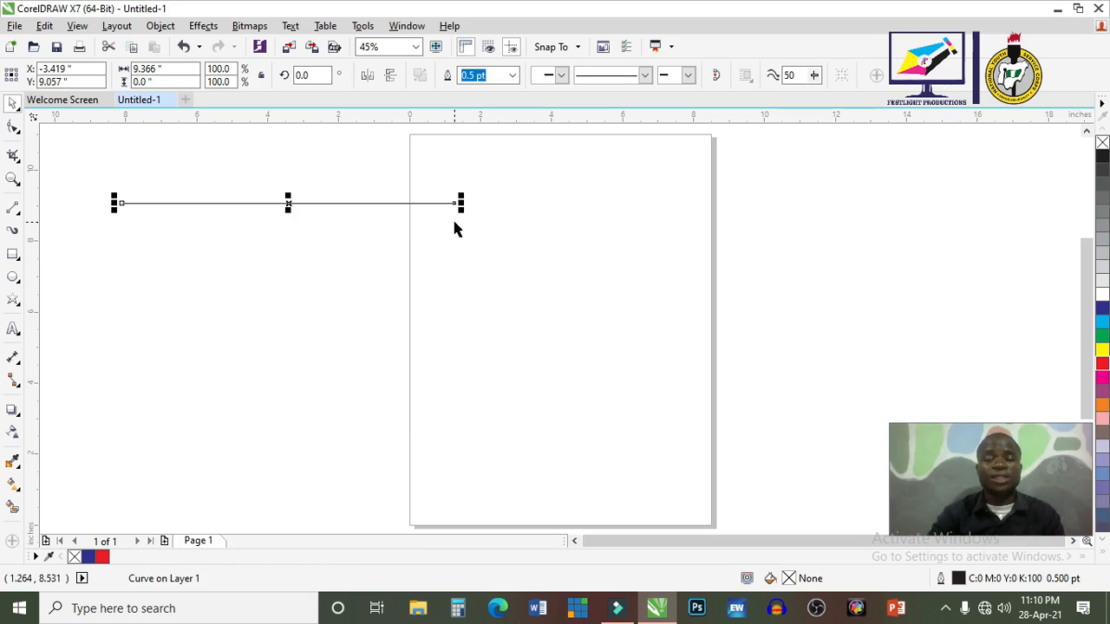
Delete the horizontal line, and draw a closed irregular shape beside the page with the Bézier tool
key("Delete")
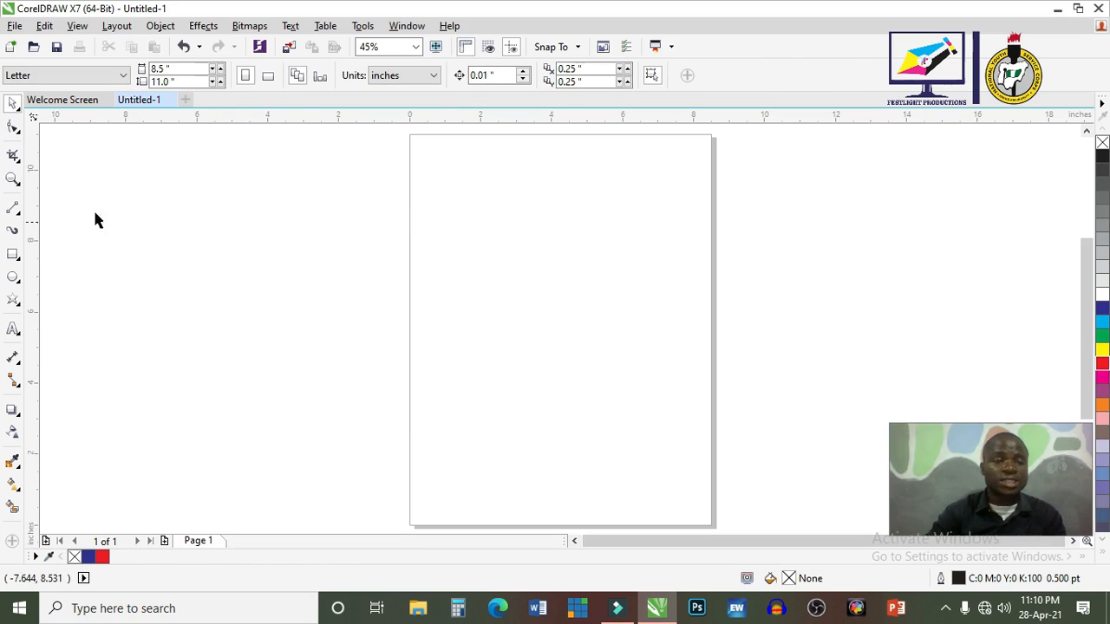
left_click(20, 221)
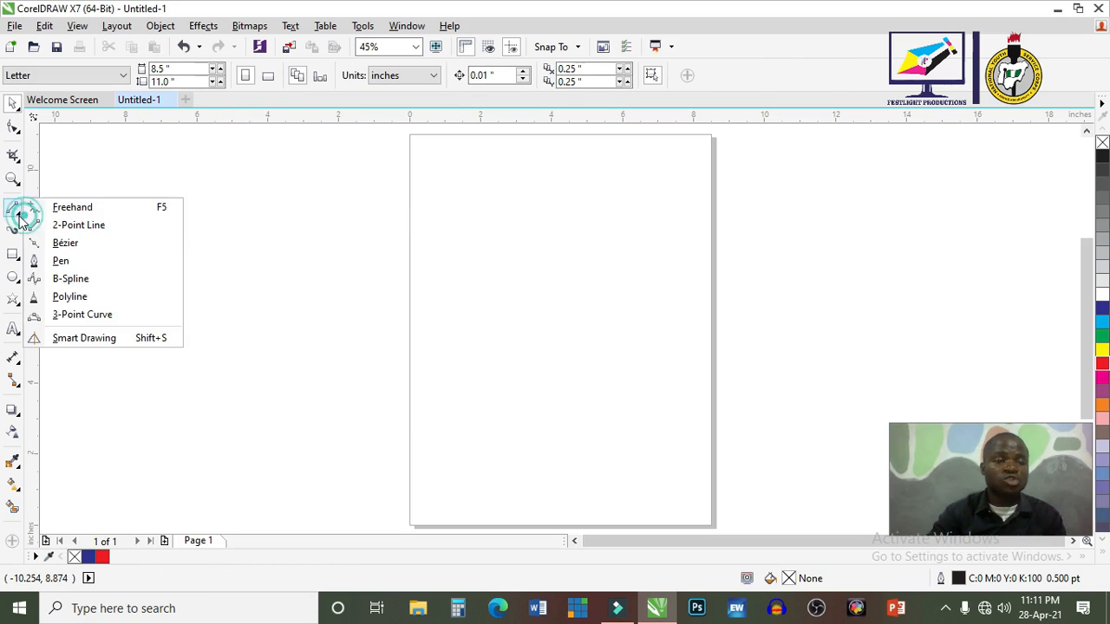
left_click(62, 244)
left_click_drag(167, 202, 136, 275)
left_click(135, 277)
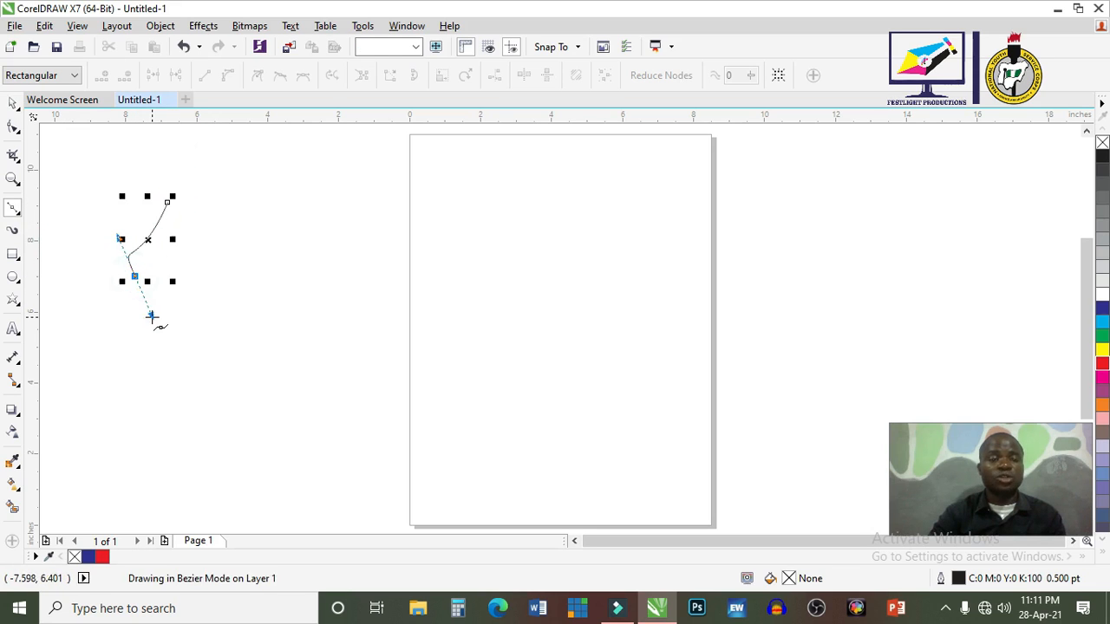
mouse_move(156, 319)
left_mouse_down()
mouse_move(185, 339)
mouse_move(226, 324)
mouse_move(230, 231)
mouse_move(206, 158)
left_mouse_up()
left_click(230, 229)
left_click(166, 202)
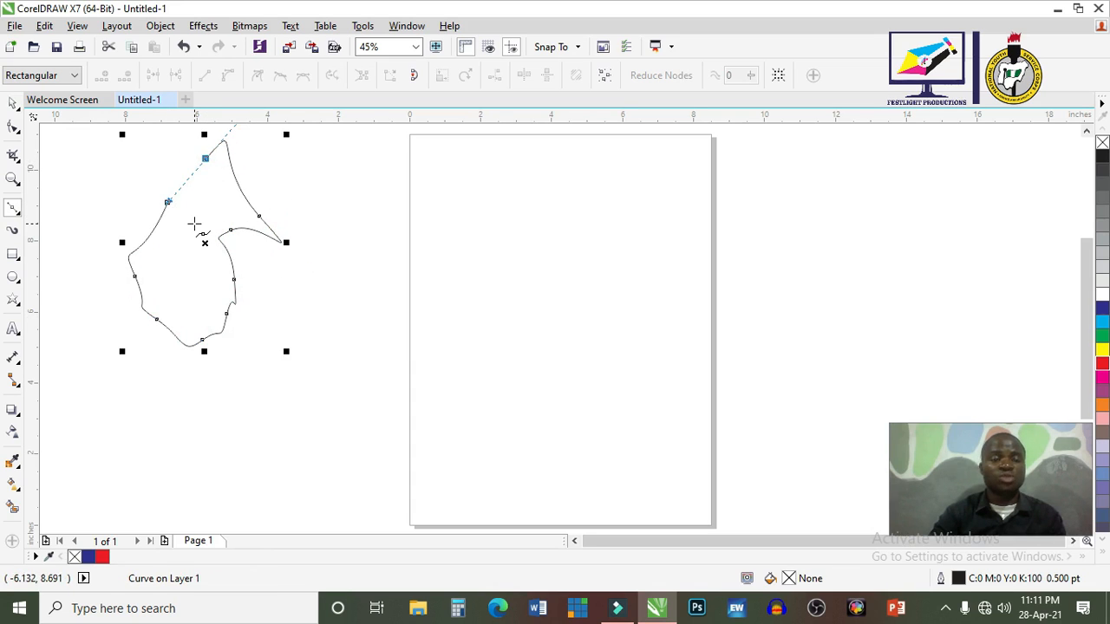
Delete the closed Bézier shape beside the page
key("space")
key("Delete")
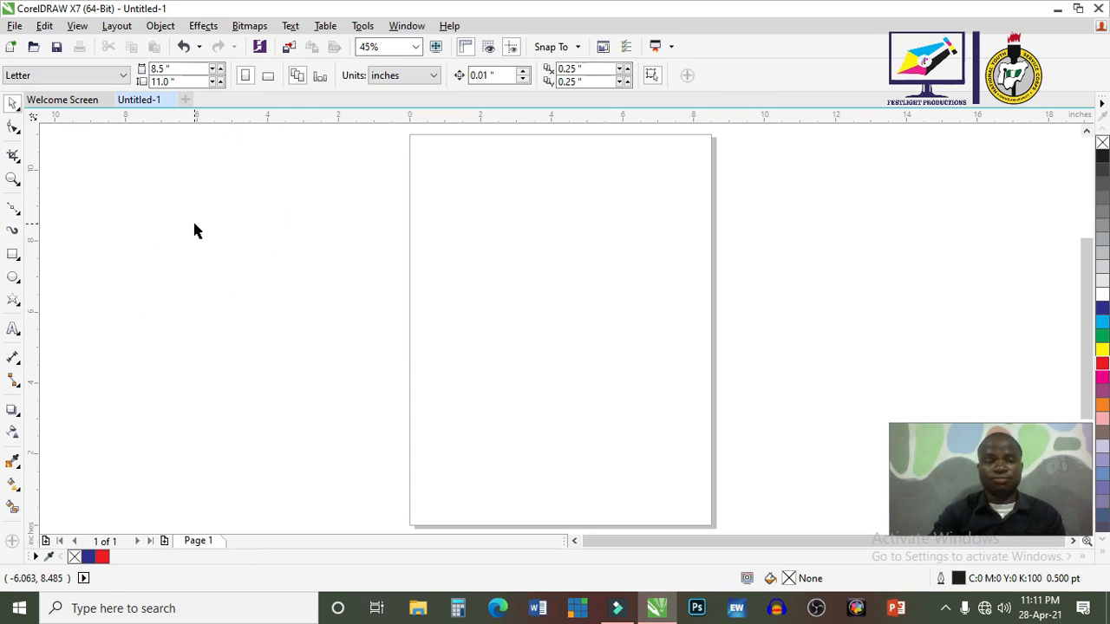
left_click(15, 212)
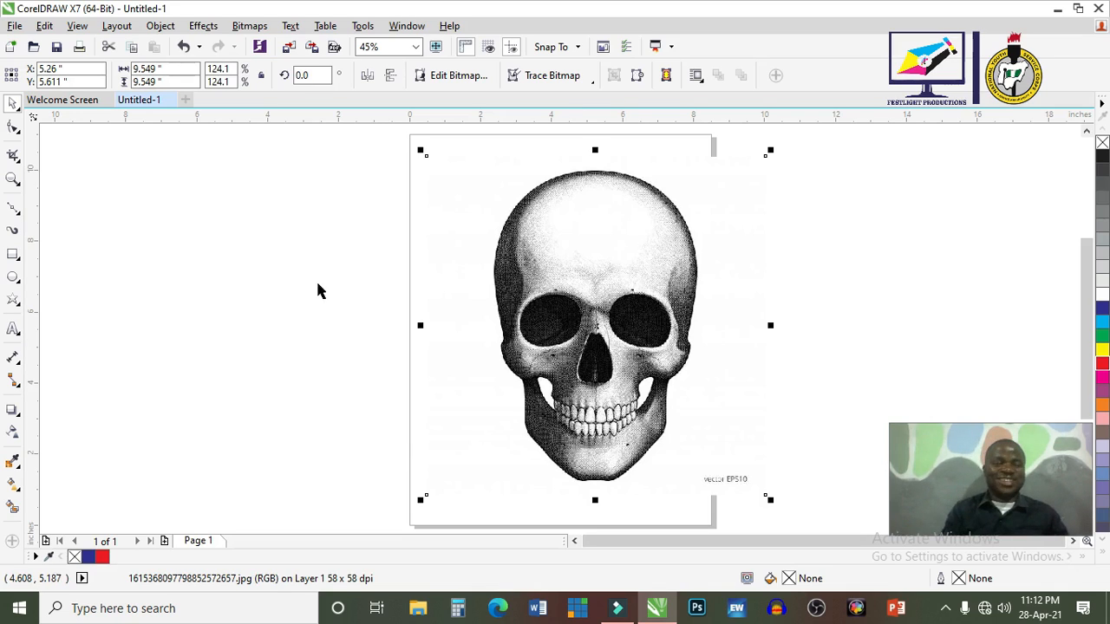
Trace the skull's left edge at 91% zoom with the Pen tool, using short straight segments from the upper cranium down to beside the eye socket
left_click(21, 219)
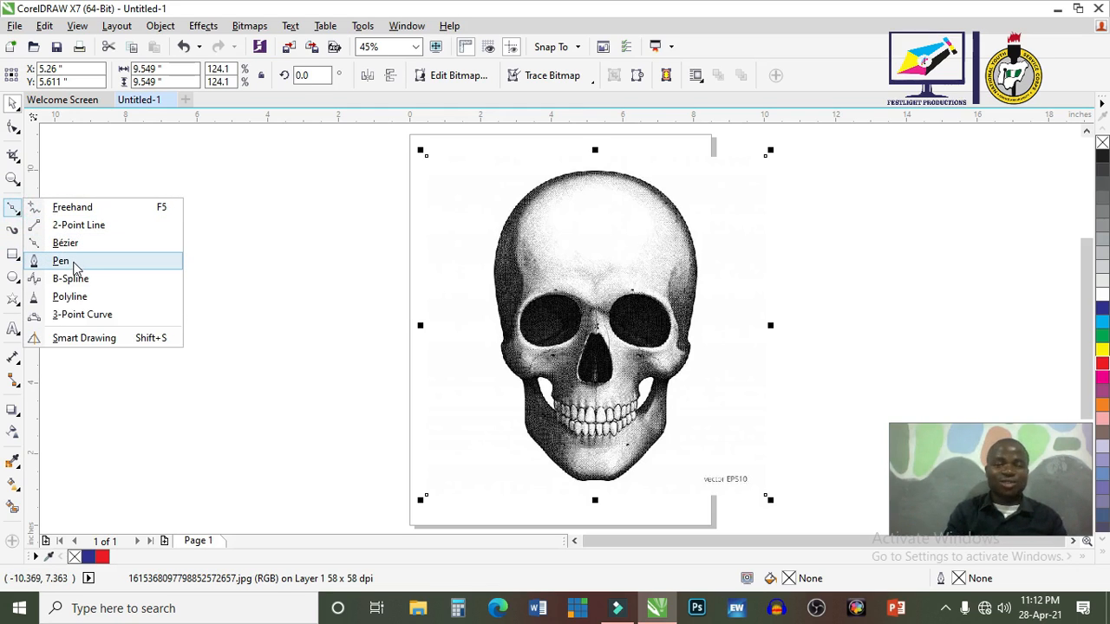
left_click(74, 265)
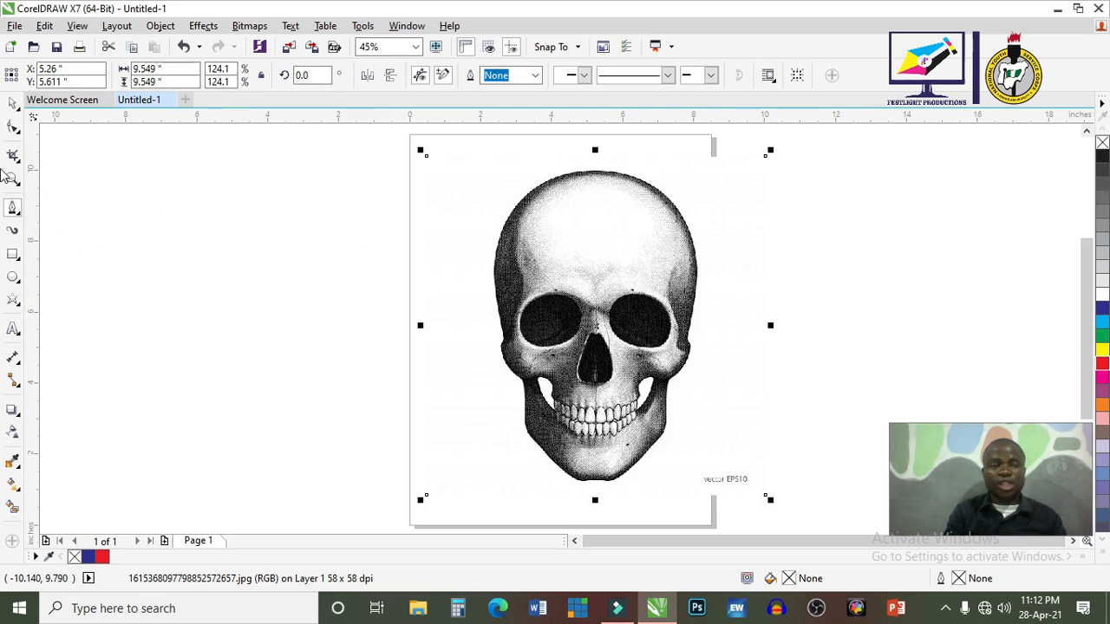
left_click(12, 179)
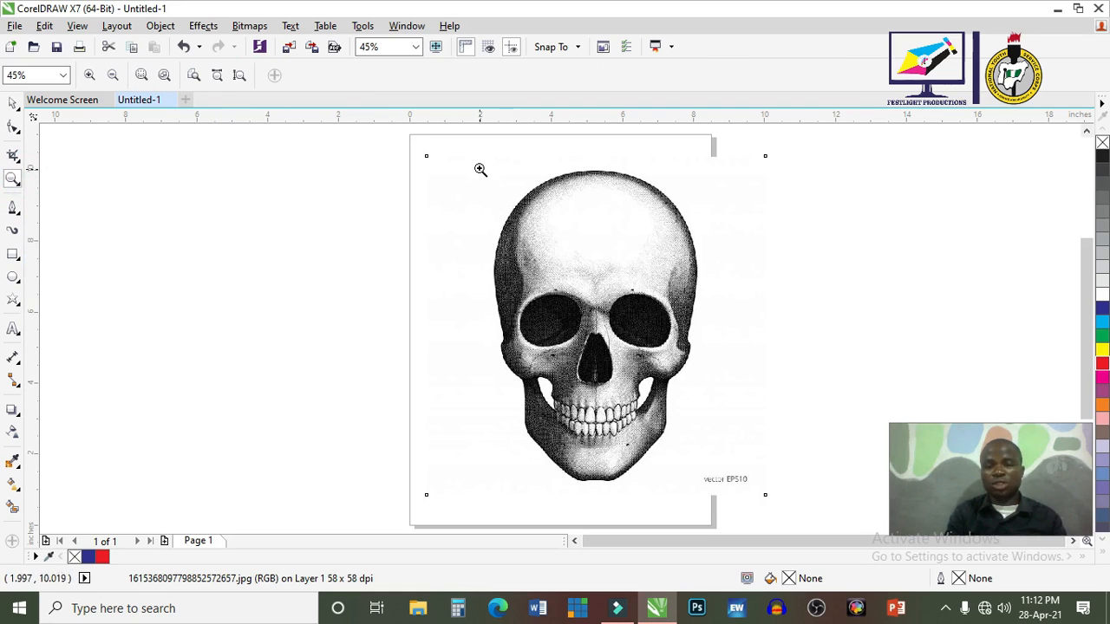
left_click_drag(479, 168, 578, 266)
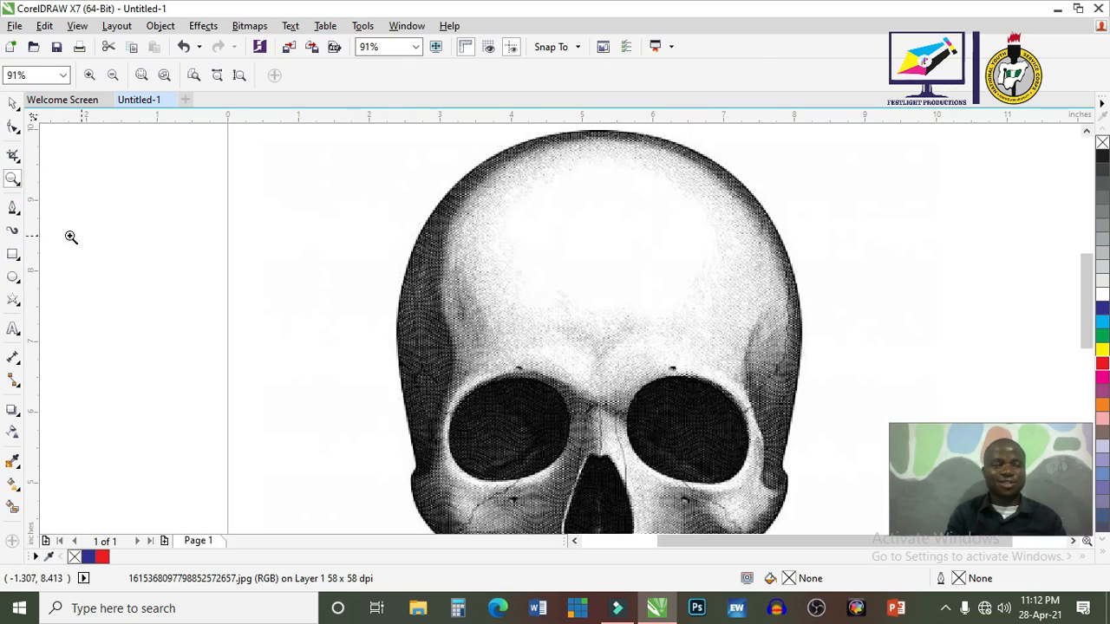
left_click(13, 208)
left_click(487, 159)
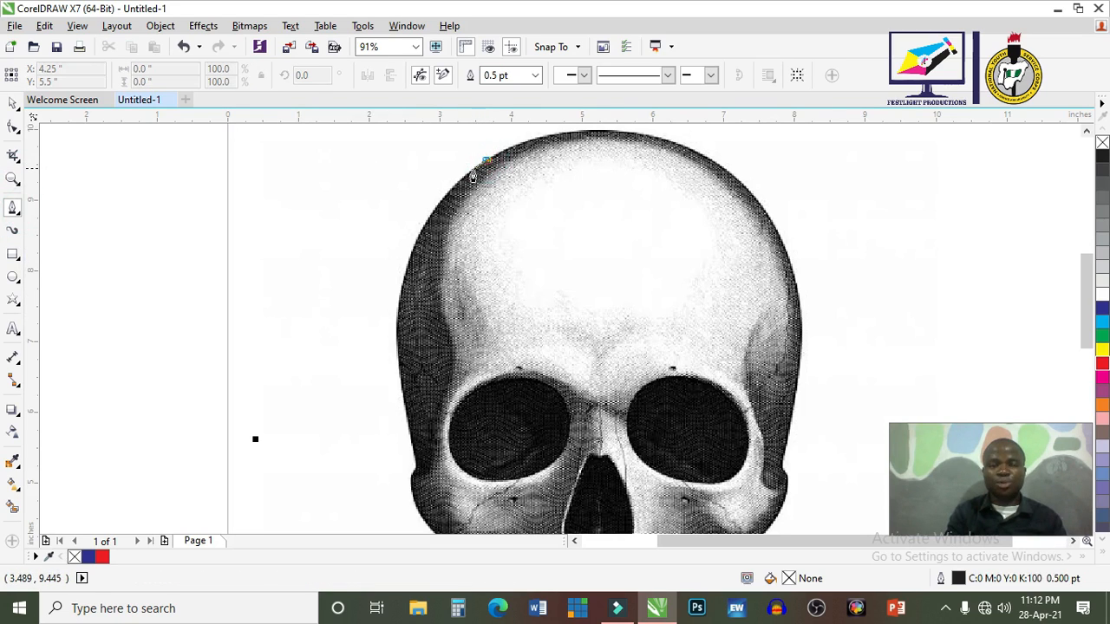
left_click(451, 187)
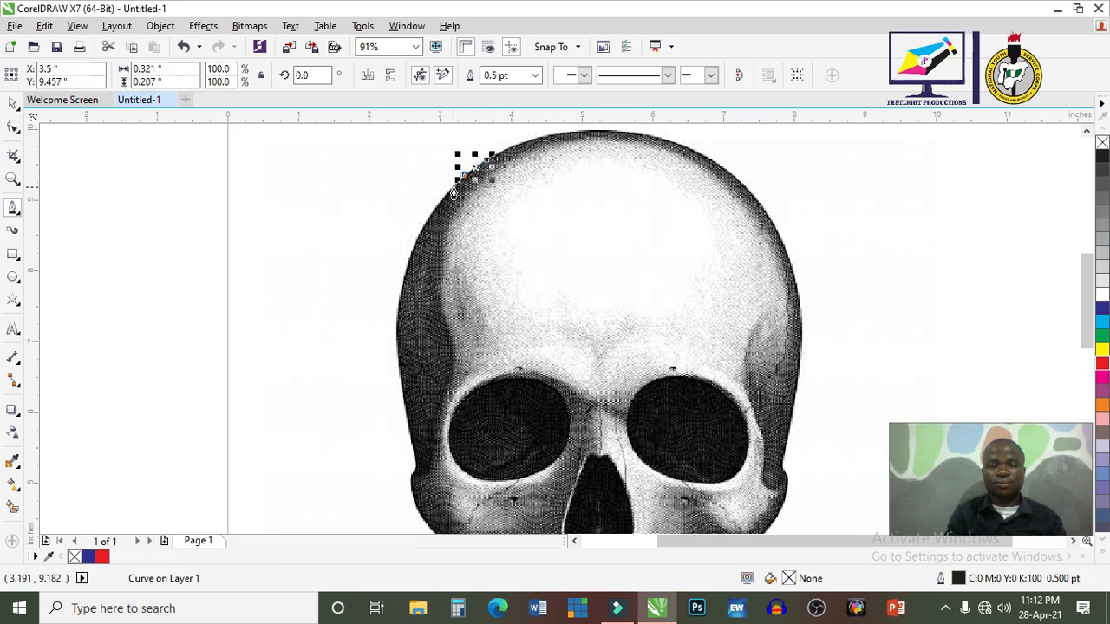
left_click(429, 213)
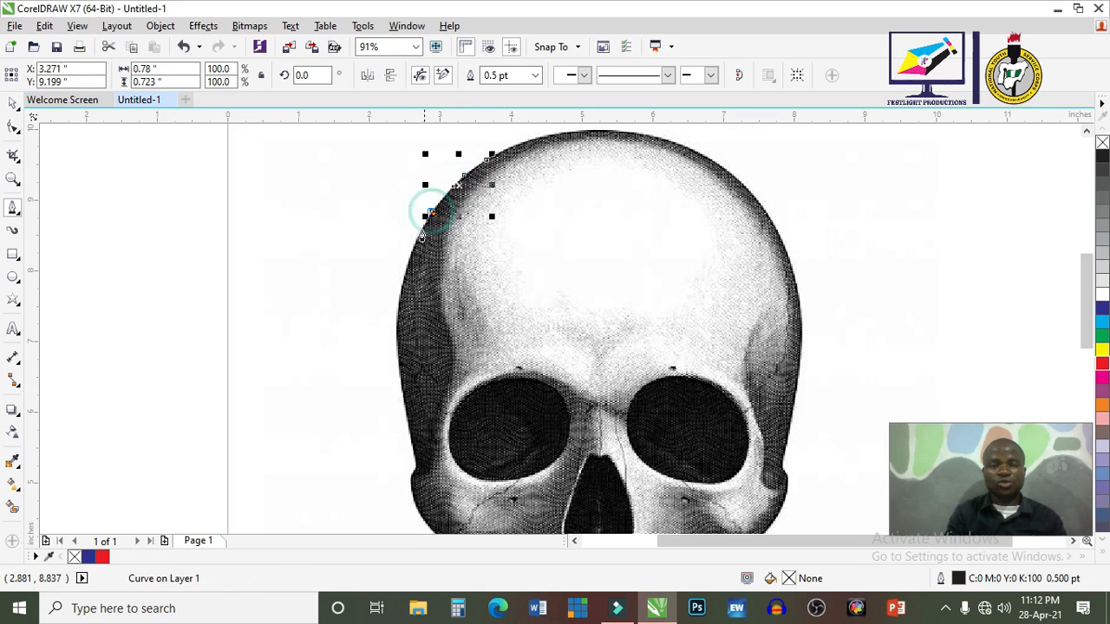
left_click(414, 243)
left_click(402, 278)
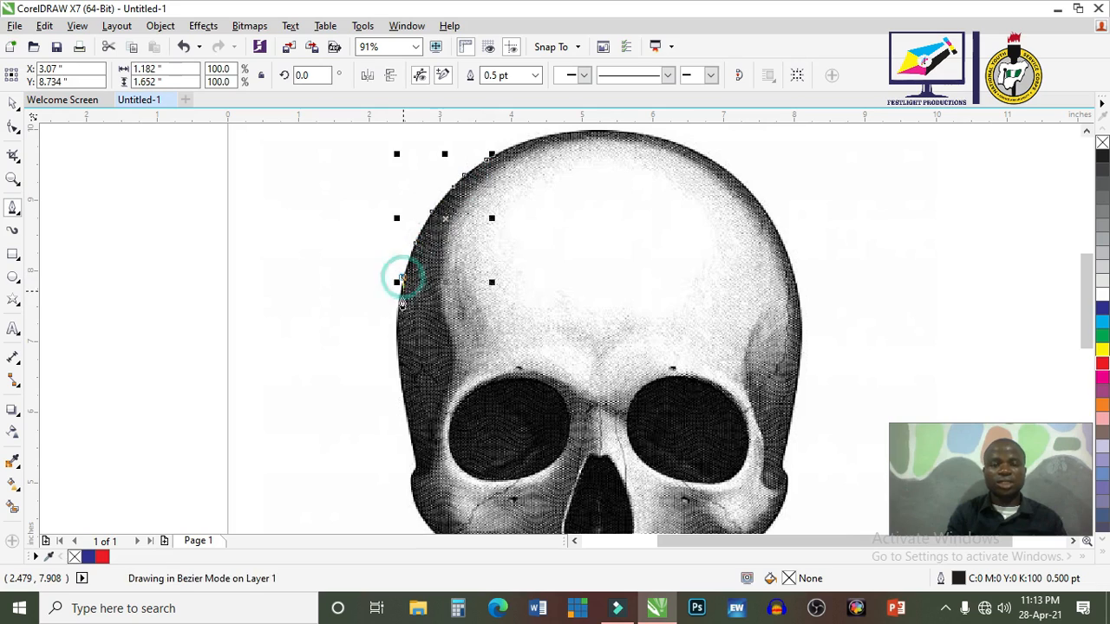
left_click(399, 307)
left_click(396, 330)
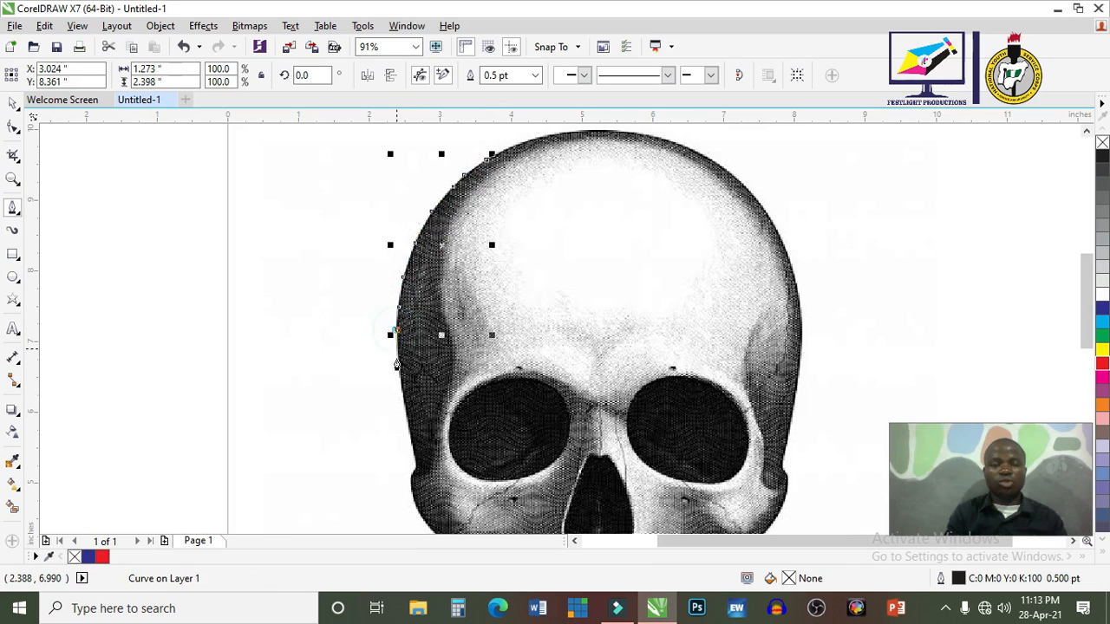
left_click(397, 361)
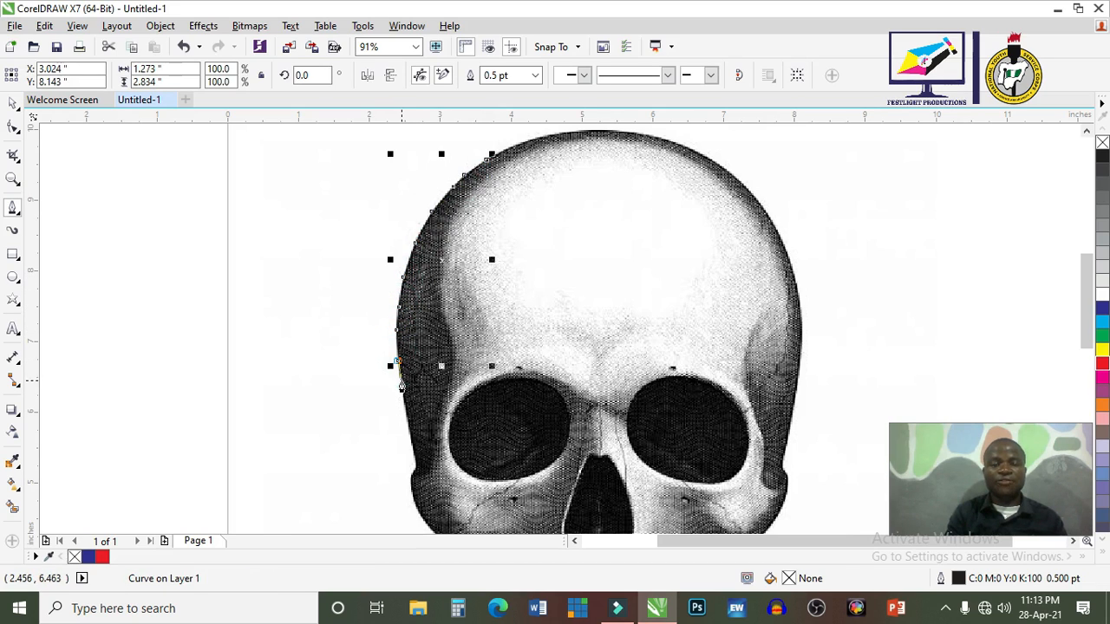
left_click(402, 382)
left_click(405, 411)
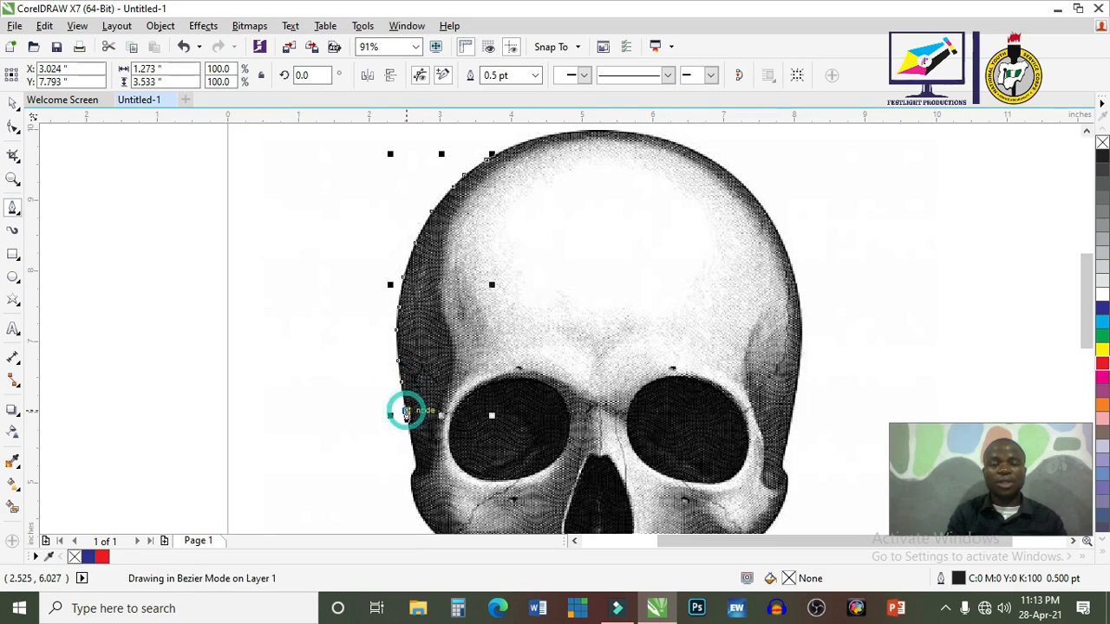
left_click(410, 445)
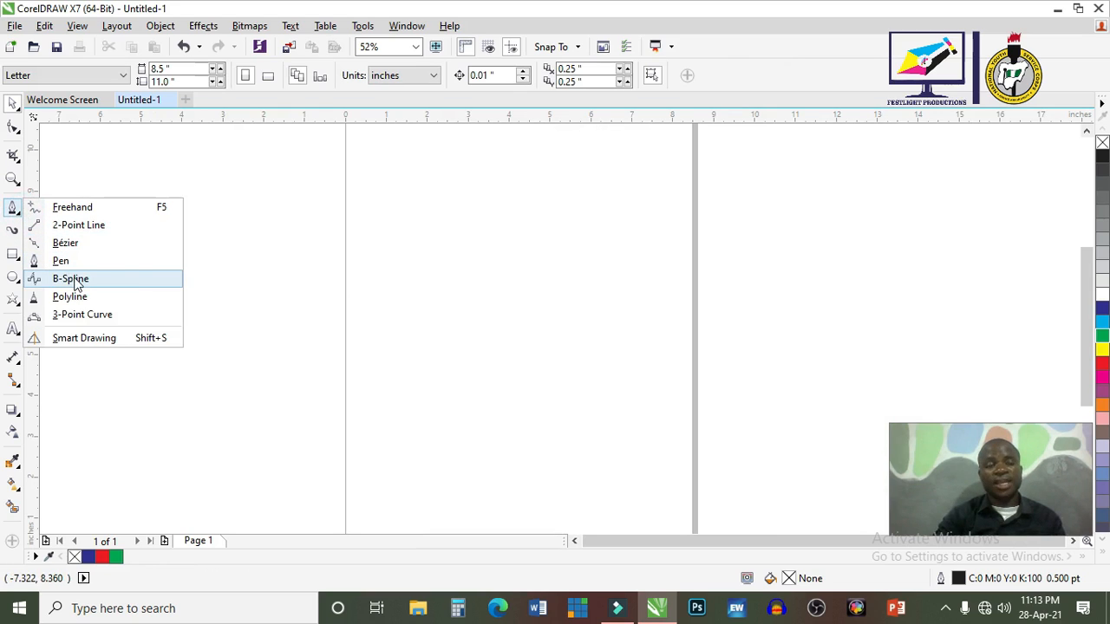
Draw an open Polyline about 9.75 by 6.12 inches, with curved and straight segments running from beside the page onto it, and delete it
left_click(73, 278)
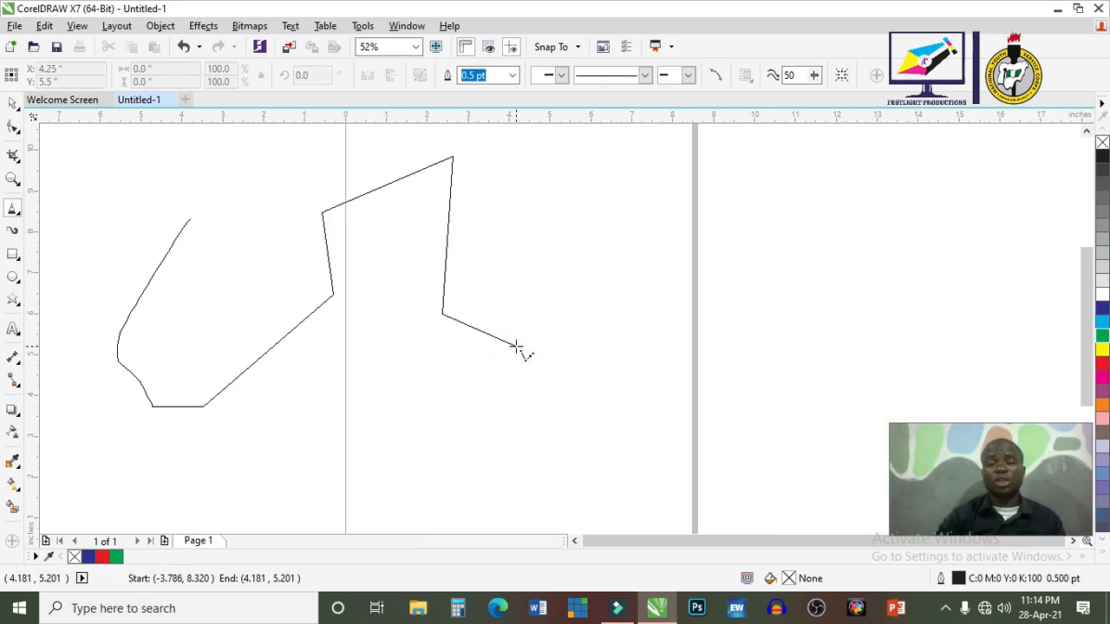
double_click(516, 346)
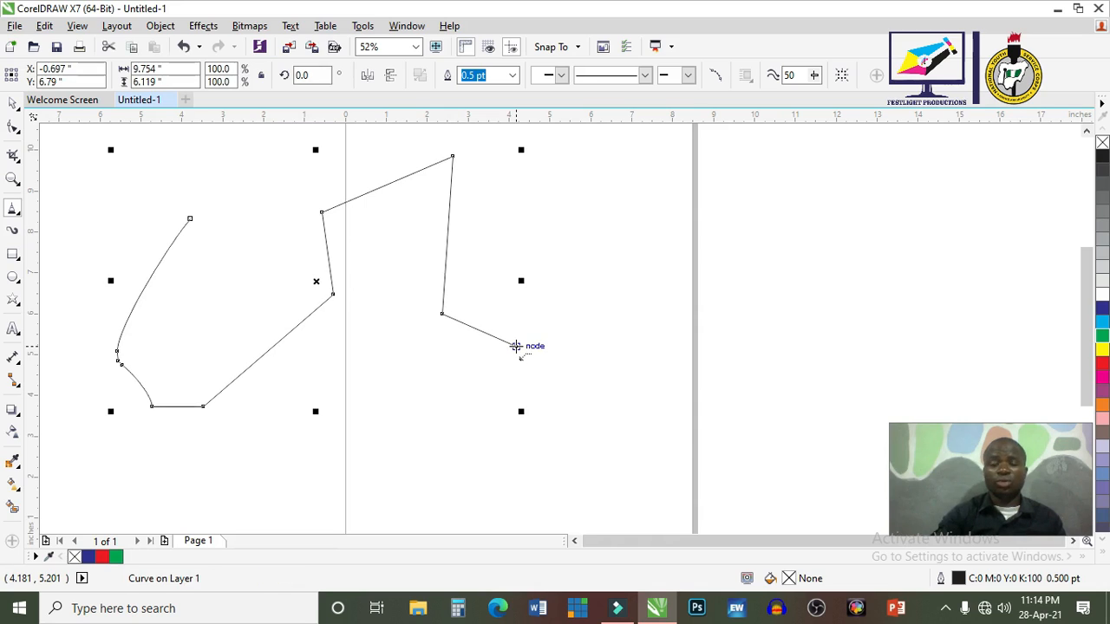
key("Delete")
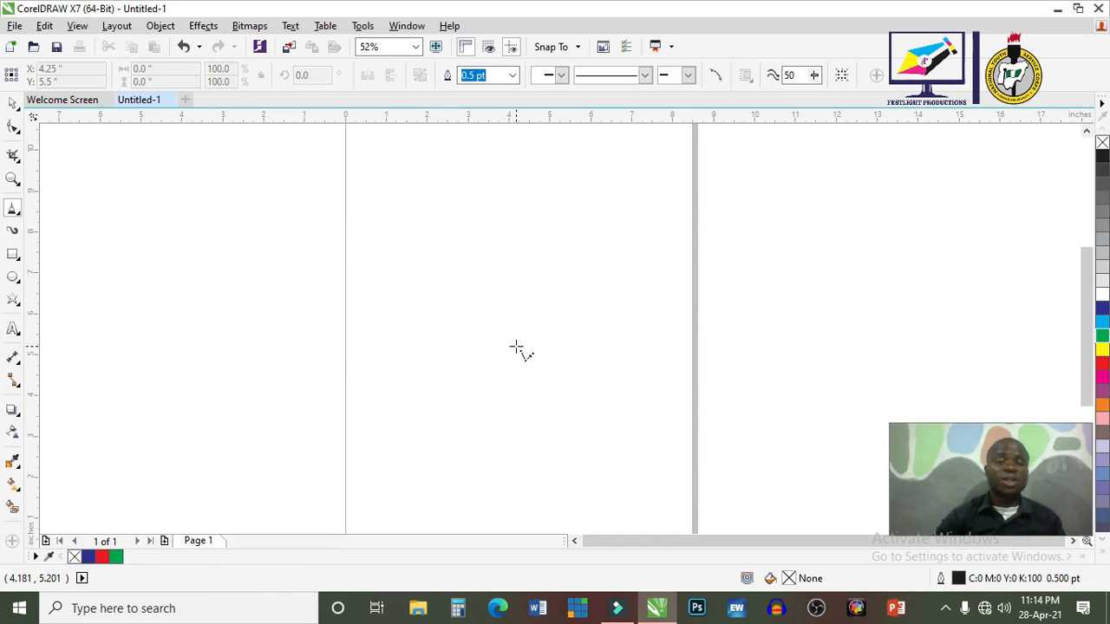
Draw a 3-Point Curve about 1.77 by 5.36 inches beside the page, bulging away from it, and undo it
left_click(18, 215)
left_click(82, 315)
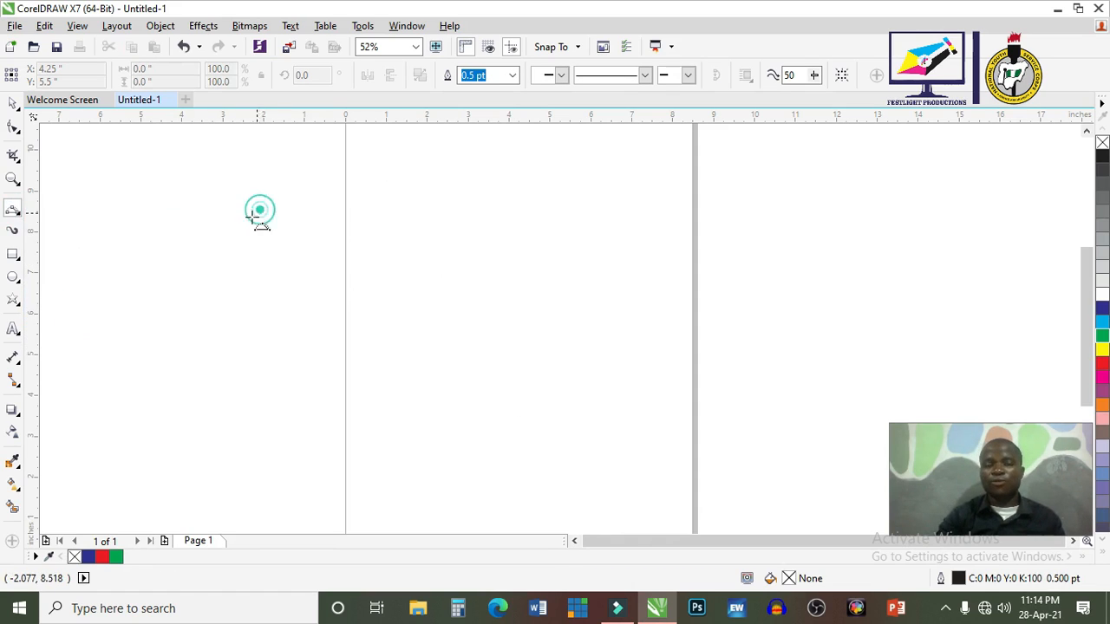
left_click_drag(259, 210, 212, 428)
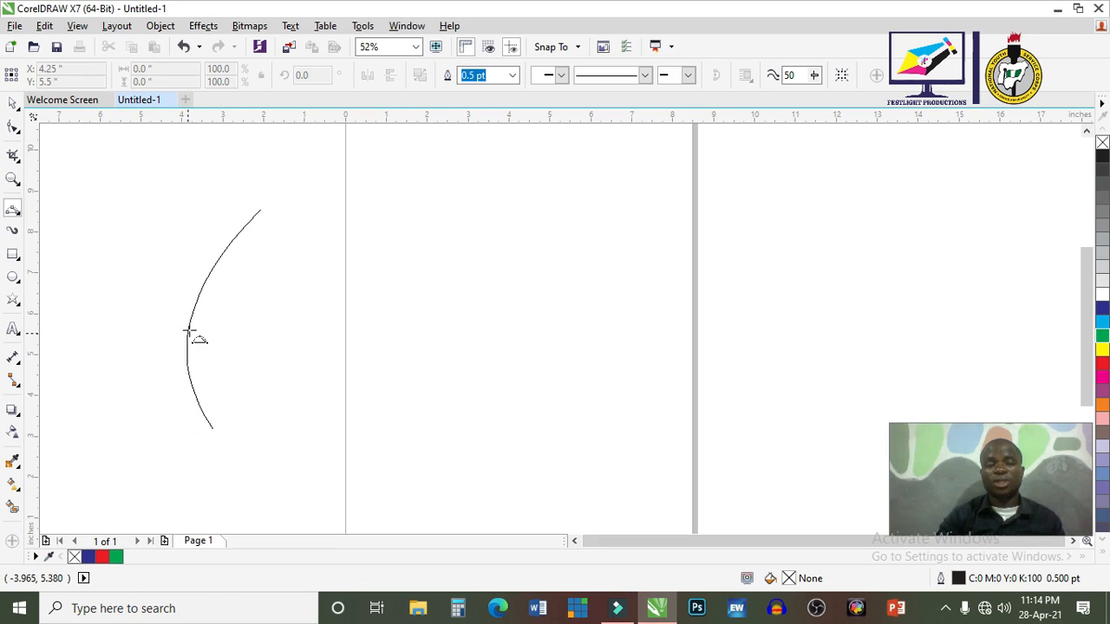
left_click(191, 330)
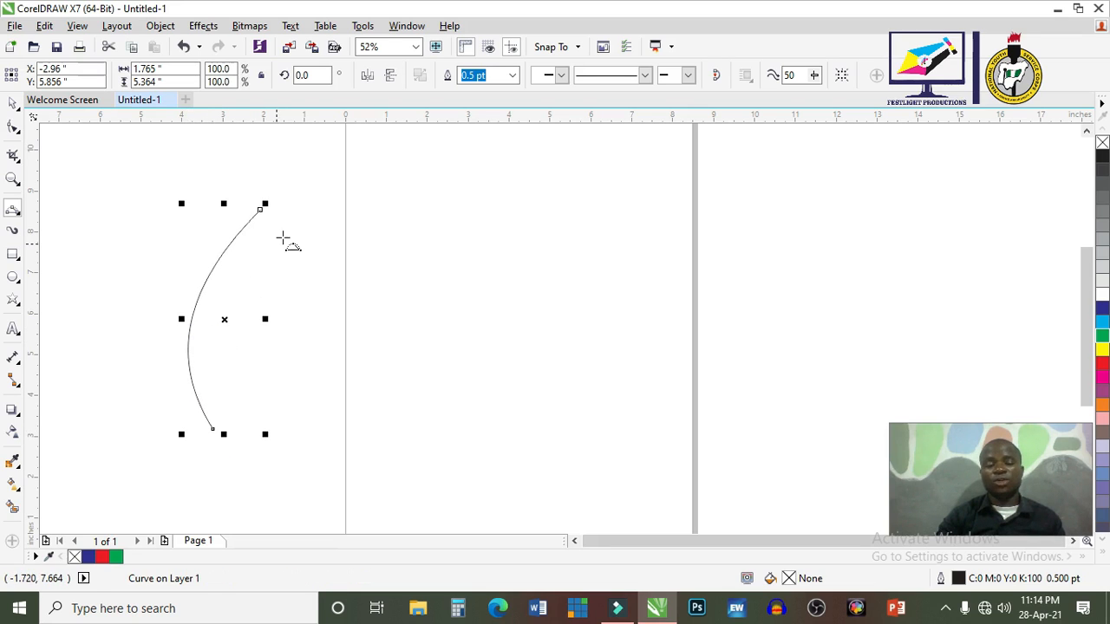
key("ctrl+z")
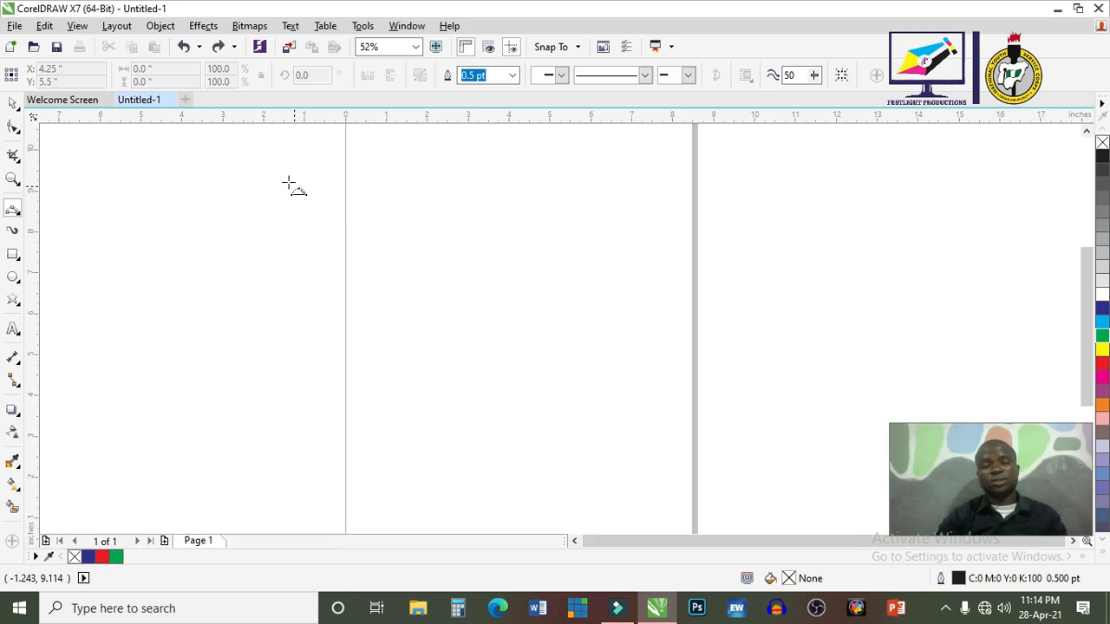
Draw a closed shield-like outline about 6.2 by 6.17 inches with the 3-Point Curve tool: an arched top, a curved left side and a straight right side
left_click_drag(284, 179, 537, 169)
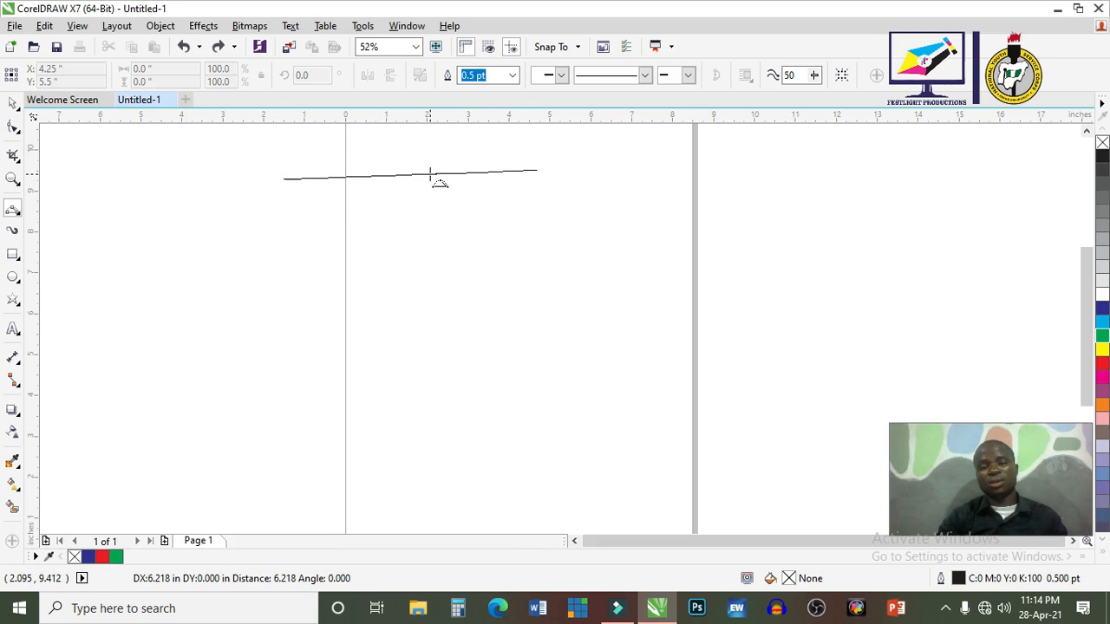
left_click(404, 155)
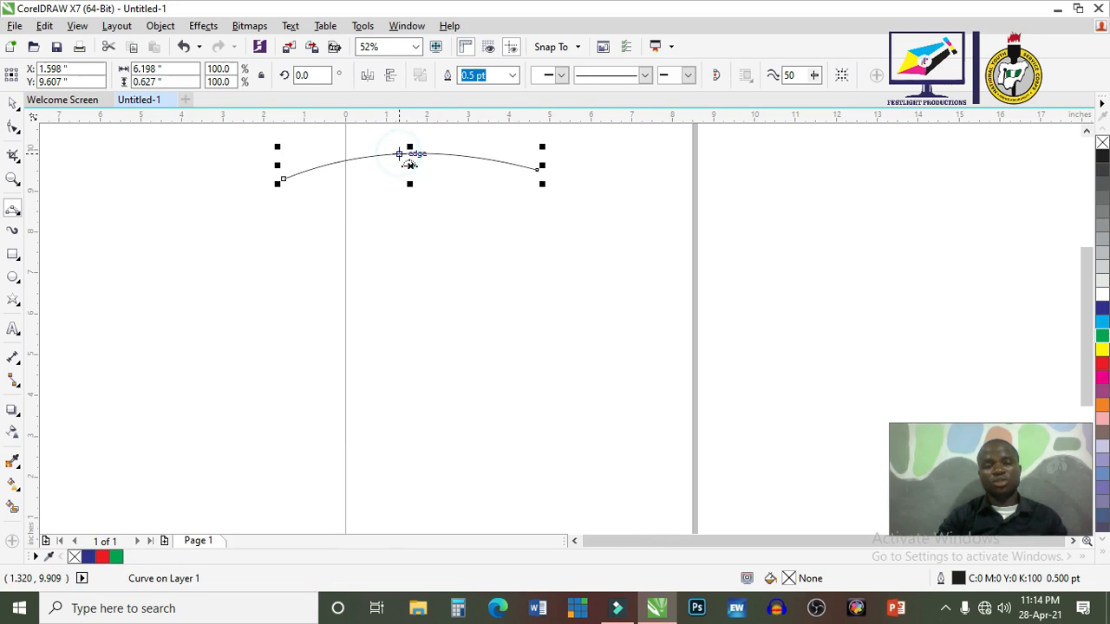
left_click_drag(283, 179, 394, 405)
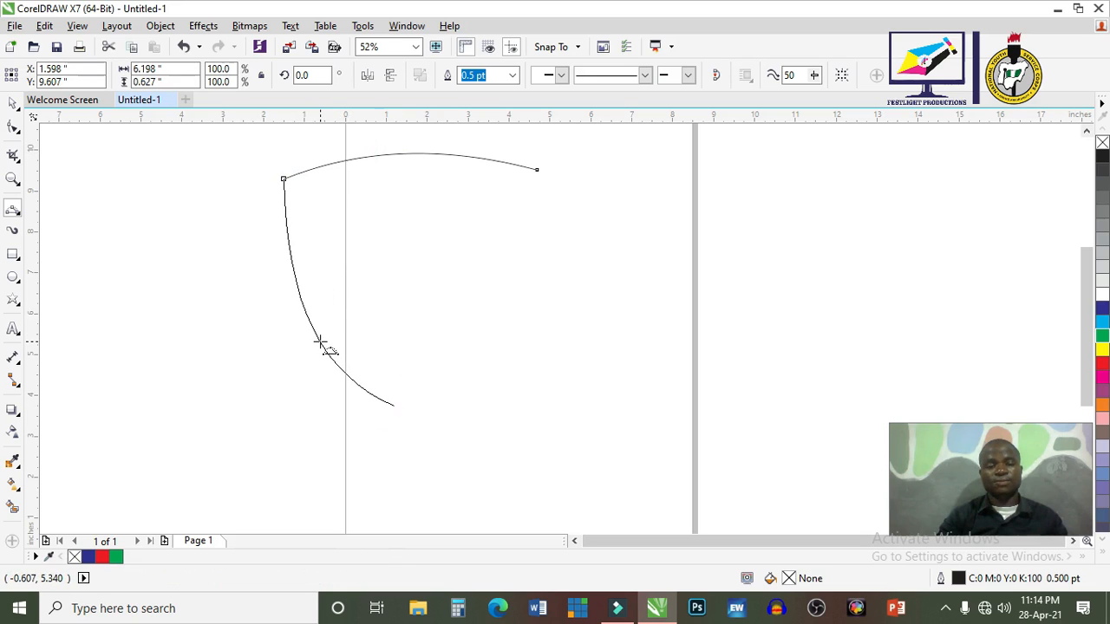
left_click(324, 347)
left_click_drag(537, 169, 395, 405)
left_click(396, 405)
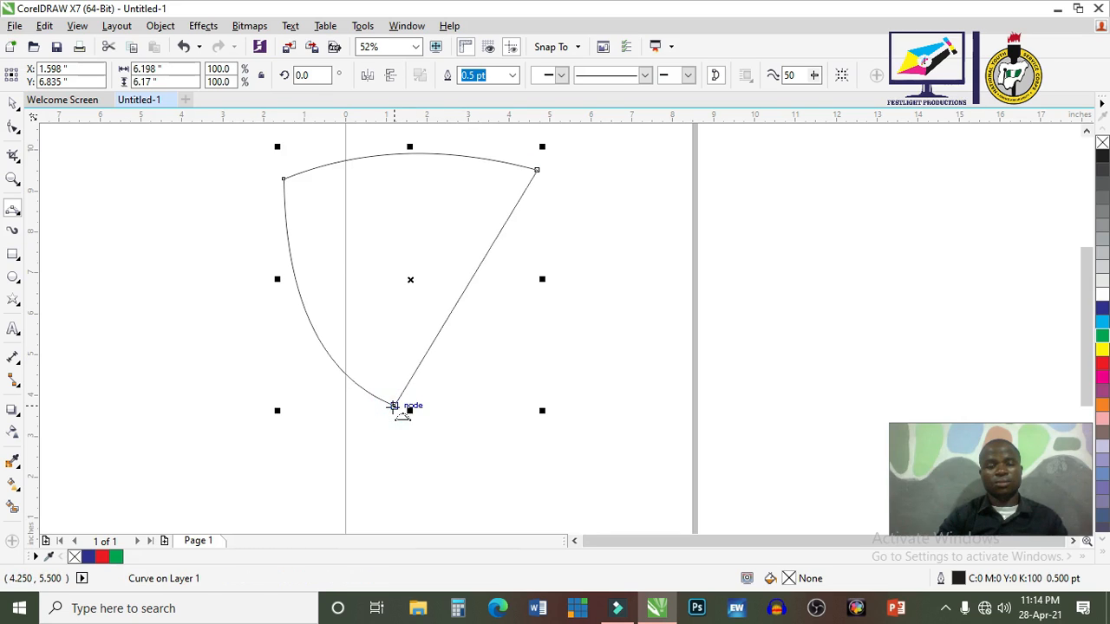
Bow the shield outline's straight side outward with the Shape tool, and shift its bottom node slightly to the right
left_click(11, 126)
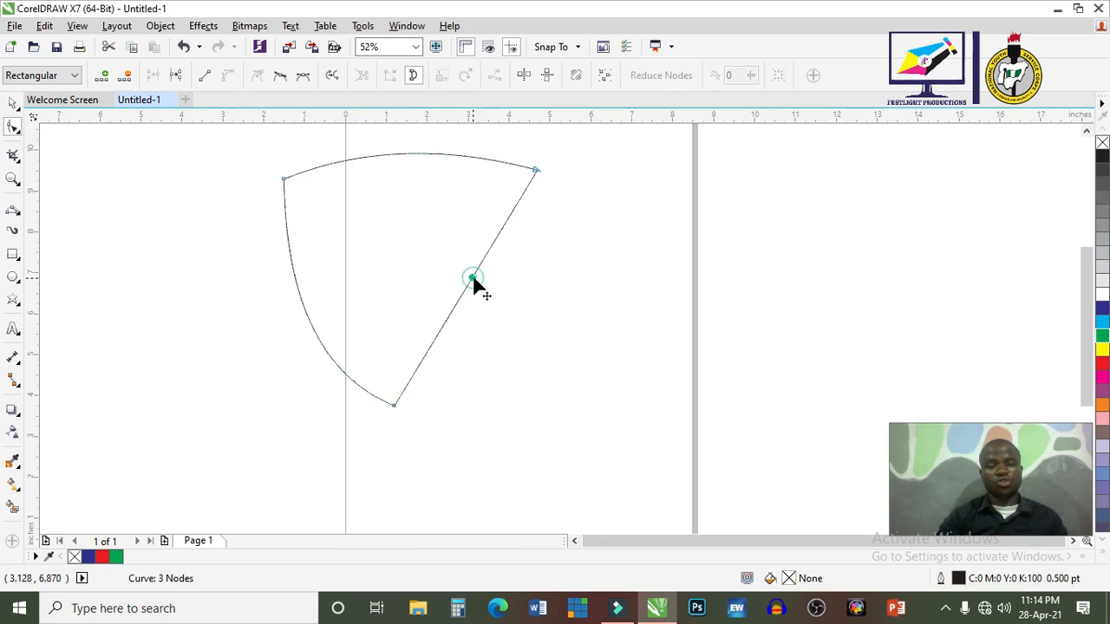
left_click_drag(474, 281, 507, 292)
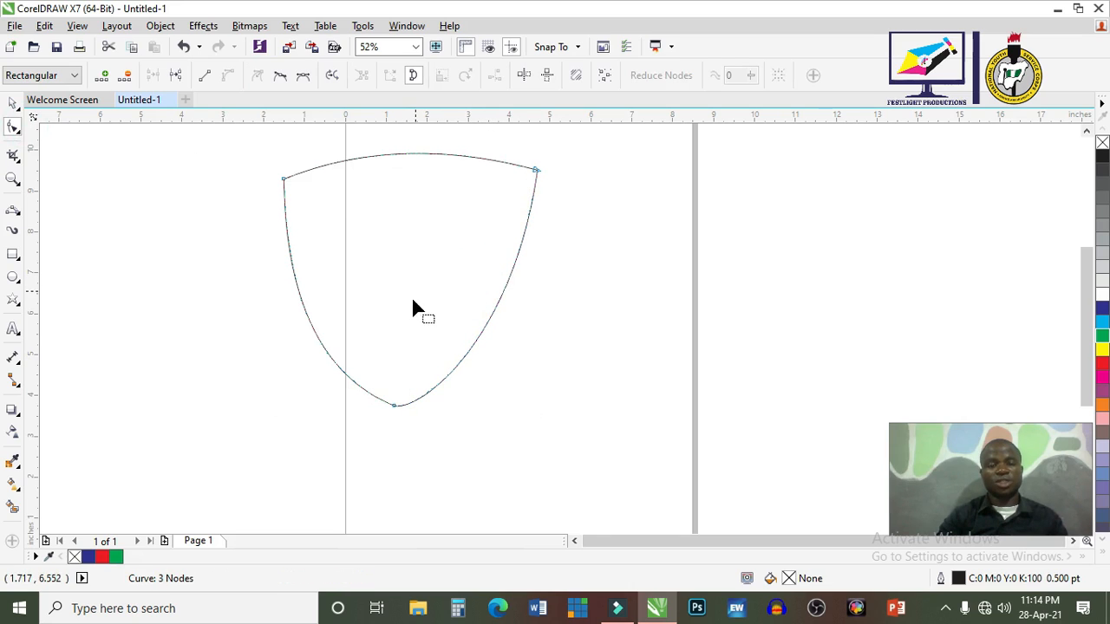
double_click(393, 406)
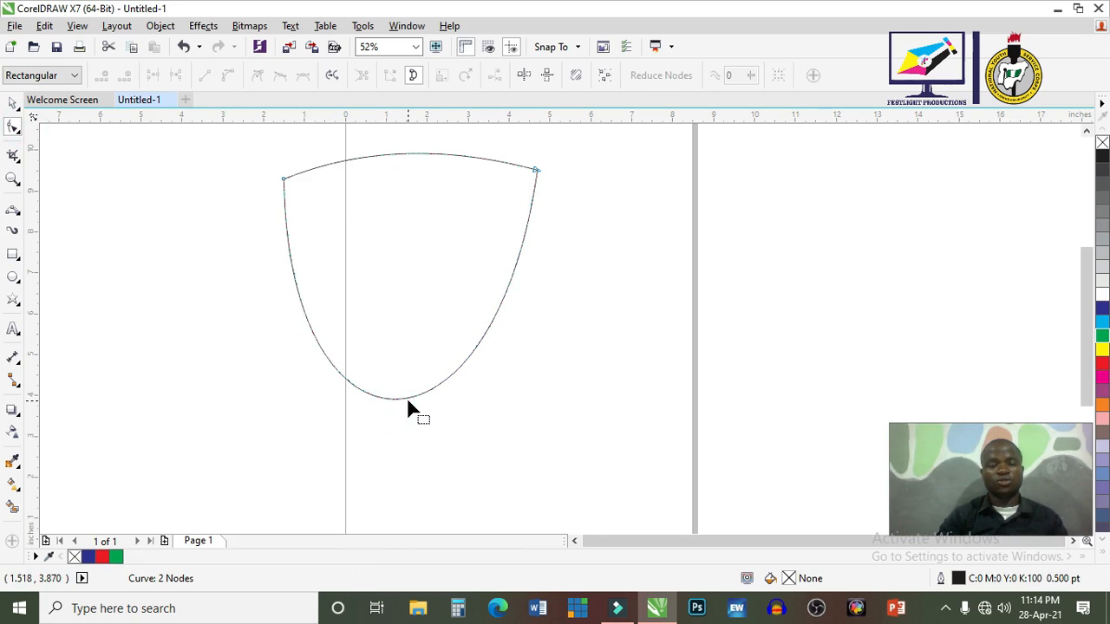
double_click(398, 406)
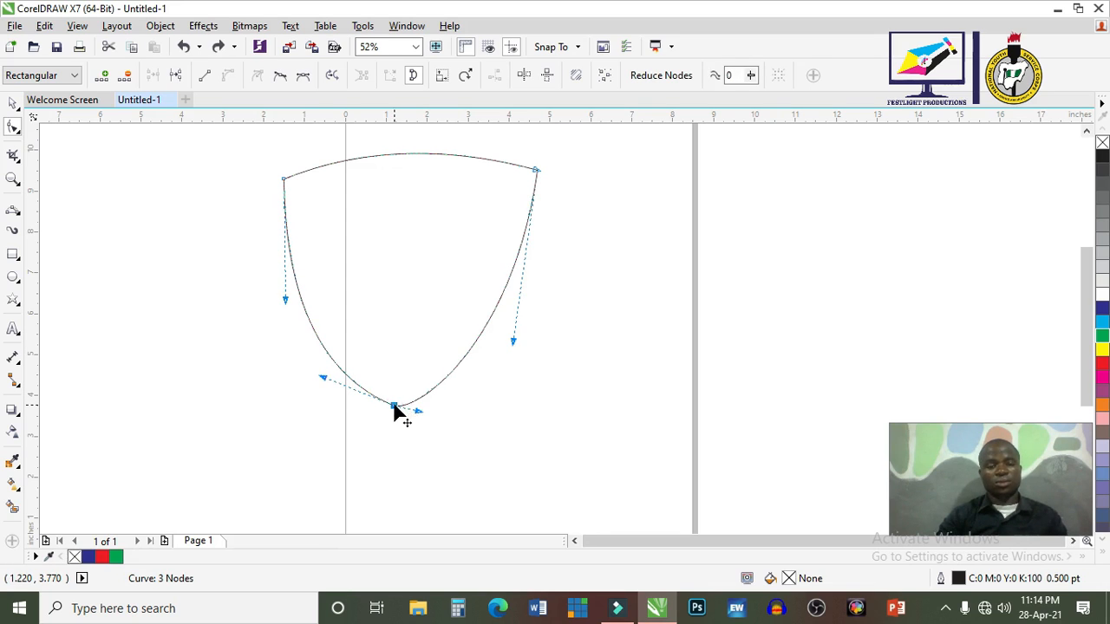
left_click_drag(397, 406, 405, 408)
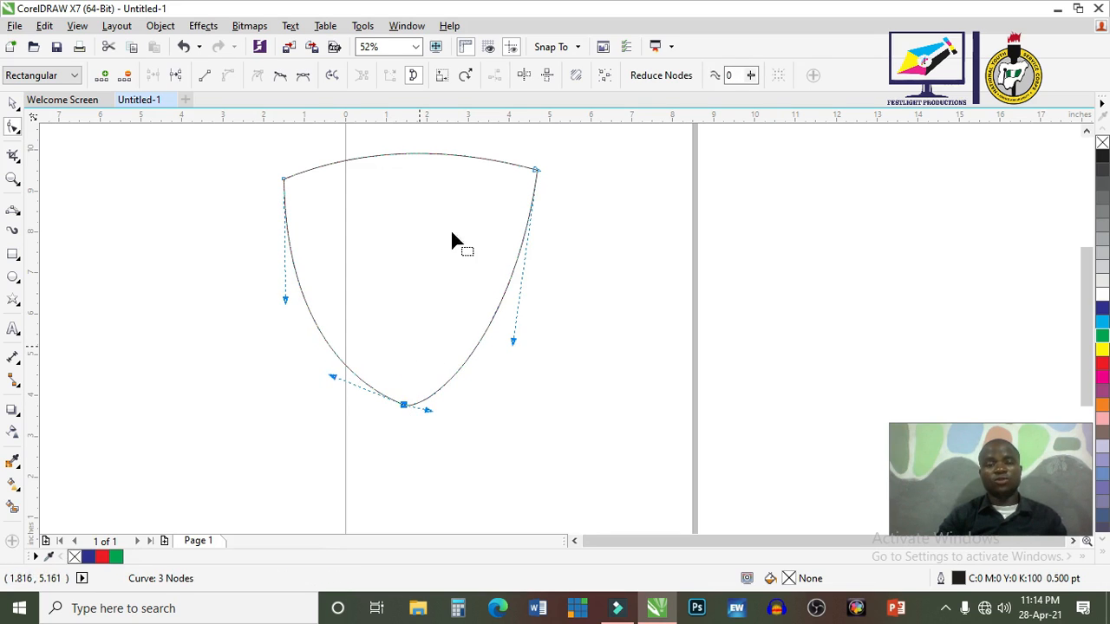
left_click(13, 102)
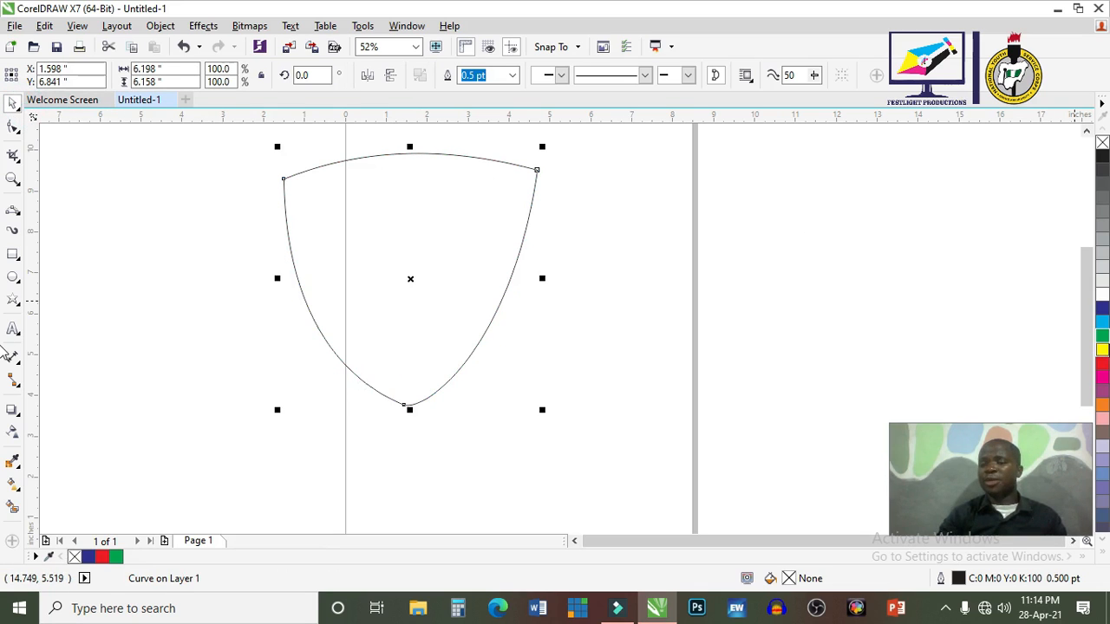
Fill the shield outline with red and delete the shield
left_click(1102, 366)
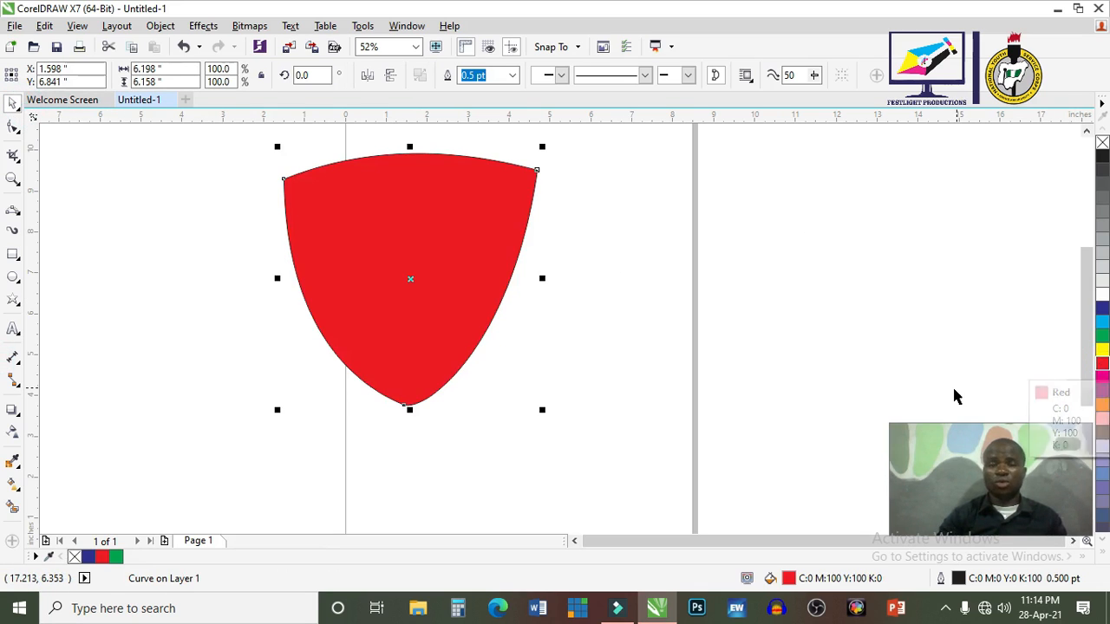
key("Delete")
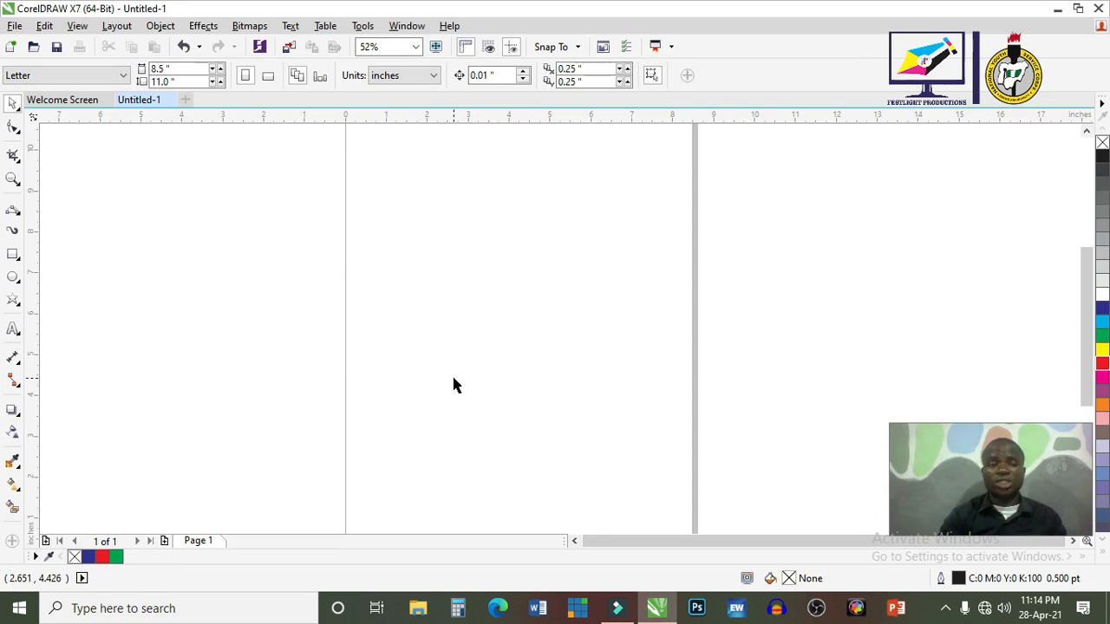
Spray a horizontal row of jelly beans about 6.5 inches long across the page's left edge, using the Artistic Media Sprayer's Food category
left_click(20, 214)
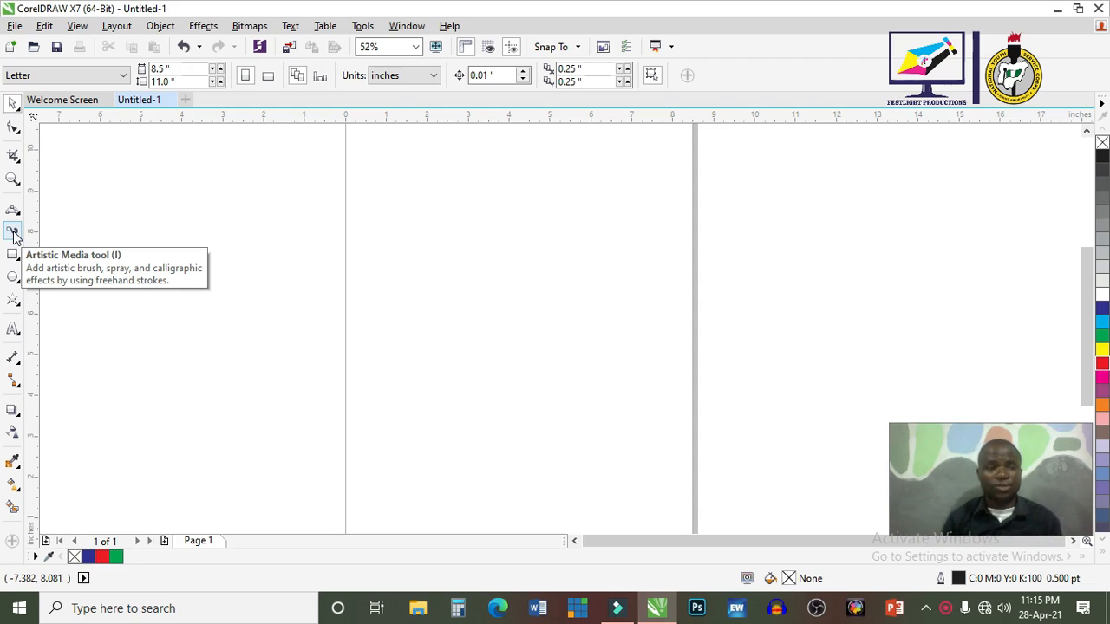
left_click(13, 232)
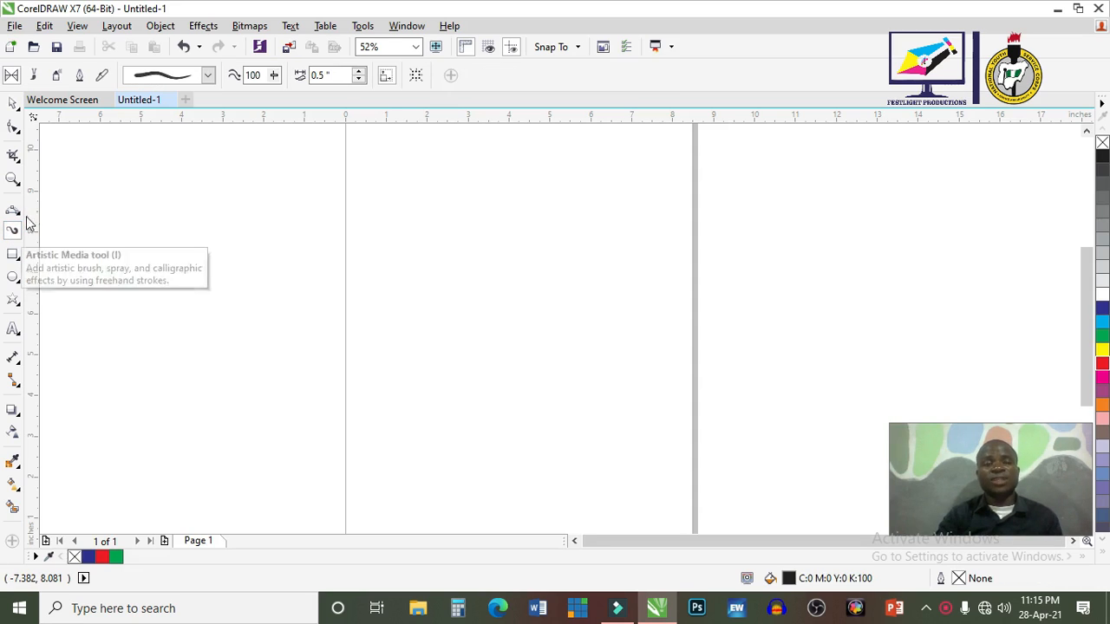
left_click(57, 76)
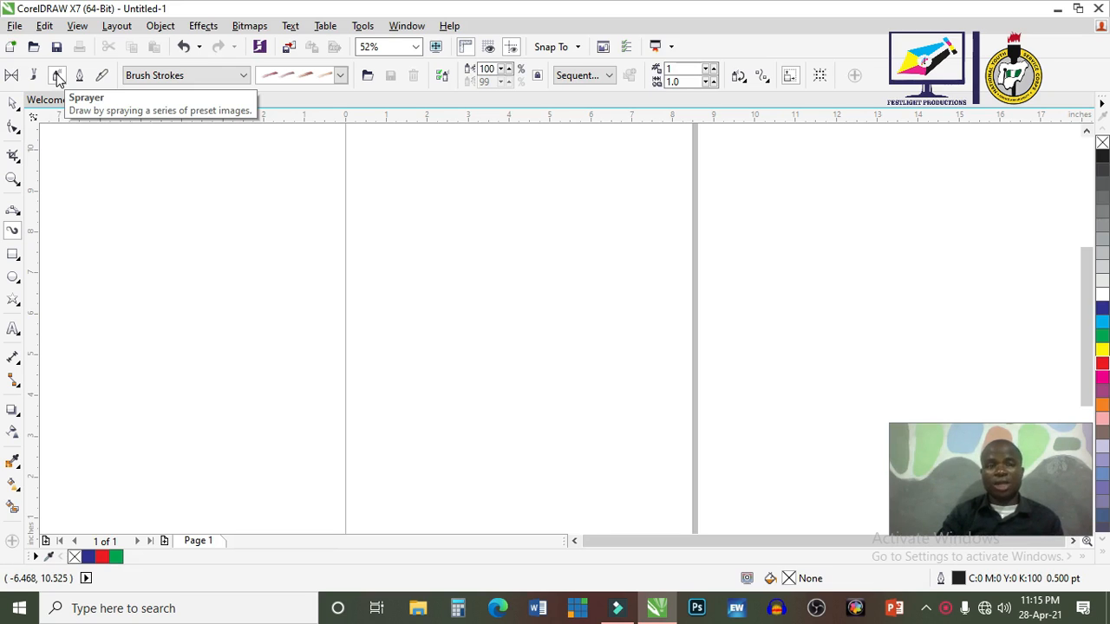
left_click(242, 76)
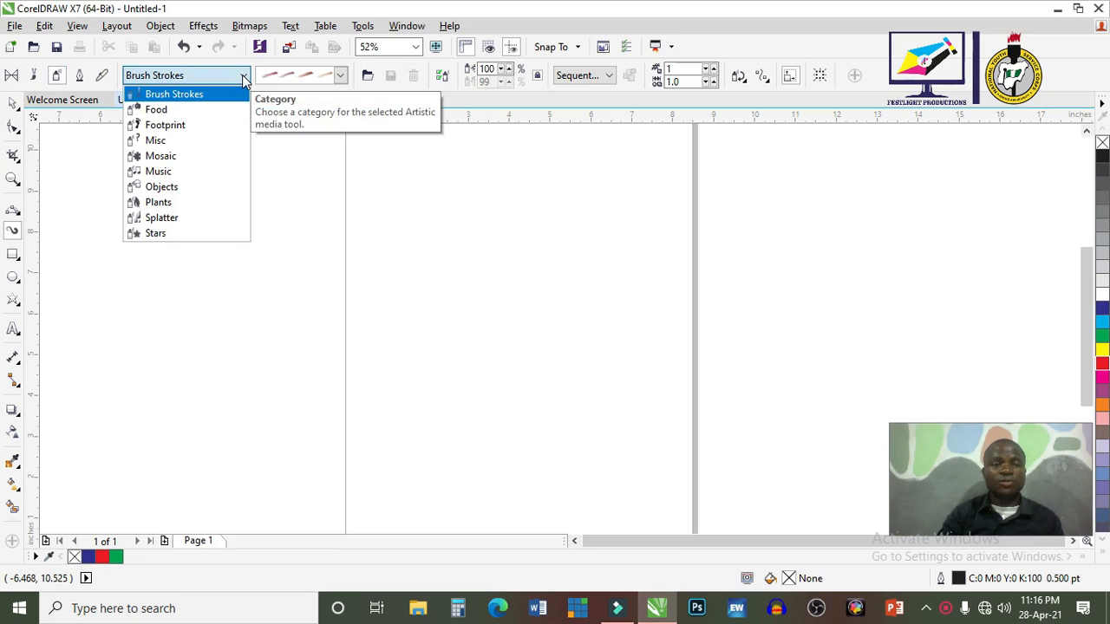
left_click(195, 115)
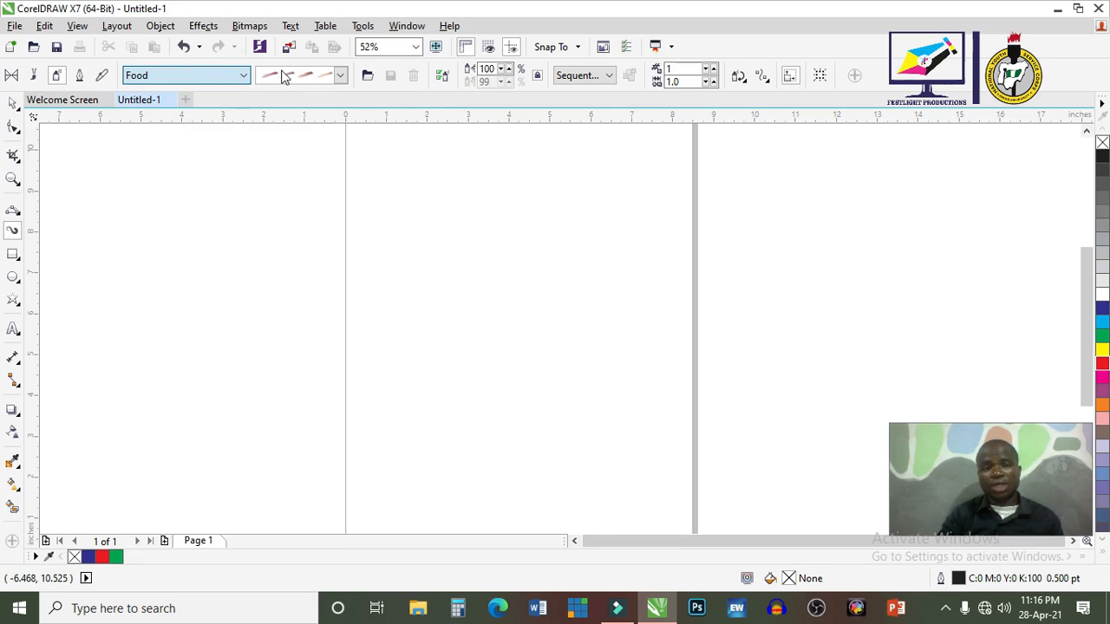
left_click(341, 76)
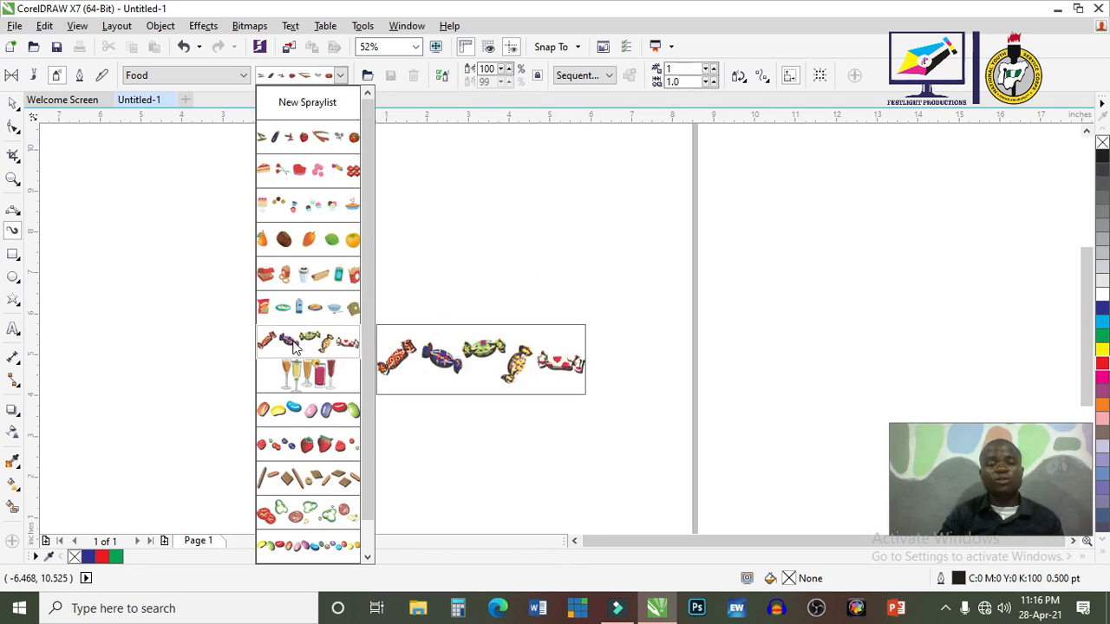
left_click(294, 409)
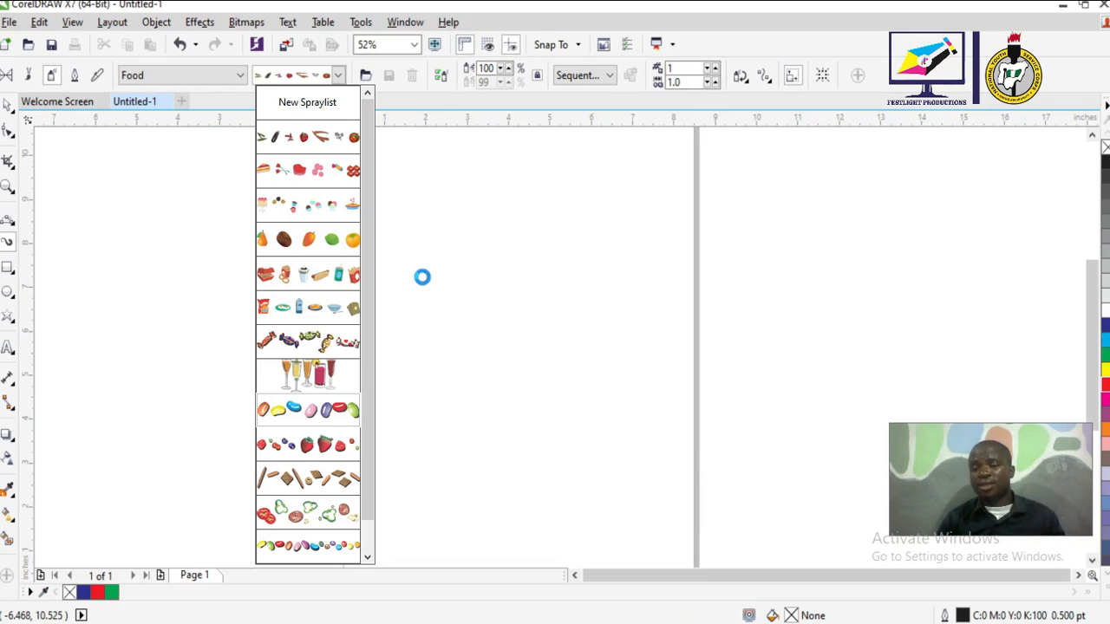
left_click_drag(267, 254, 533, 257)
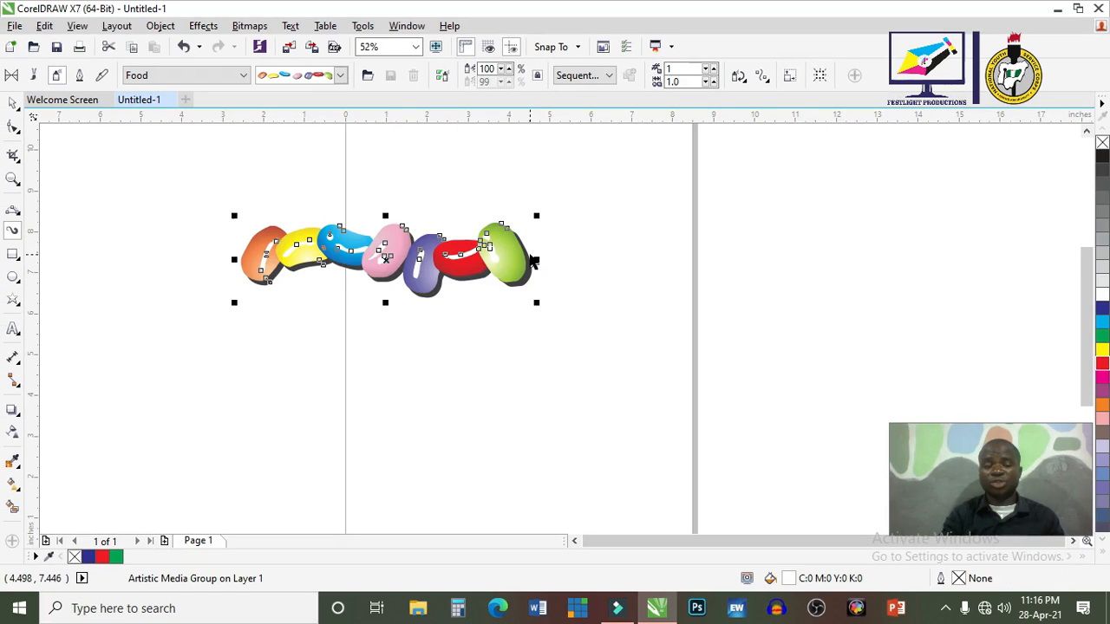
Change the sprayed row to cocktail glasses, and spray a second, wavy row of glasses about 6.3 inches long below it
left_click(340, 75)
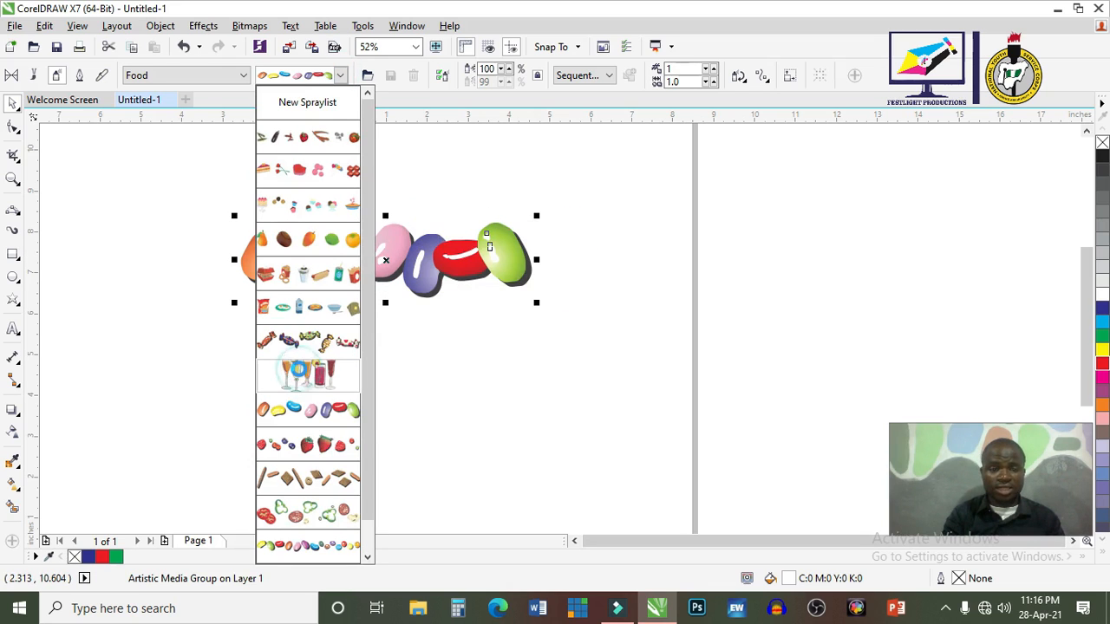
left_click(301, 374)
mouse_move(287, 373)
left_mouse_down()
mouse_move(450, 394)
mouse_move(554, 401)
left_mouse_up()
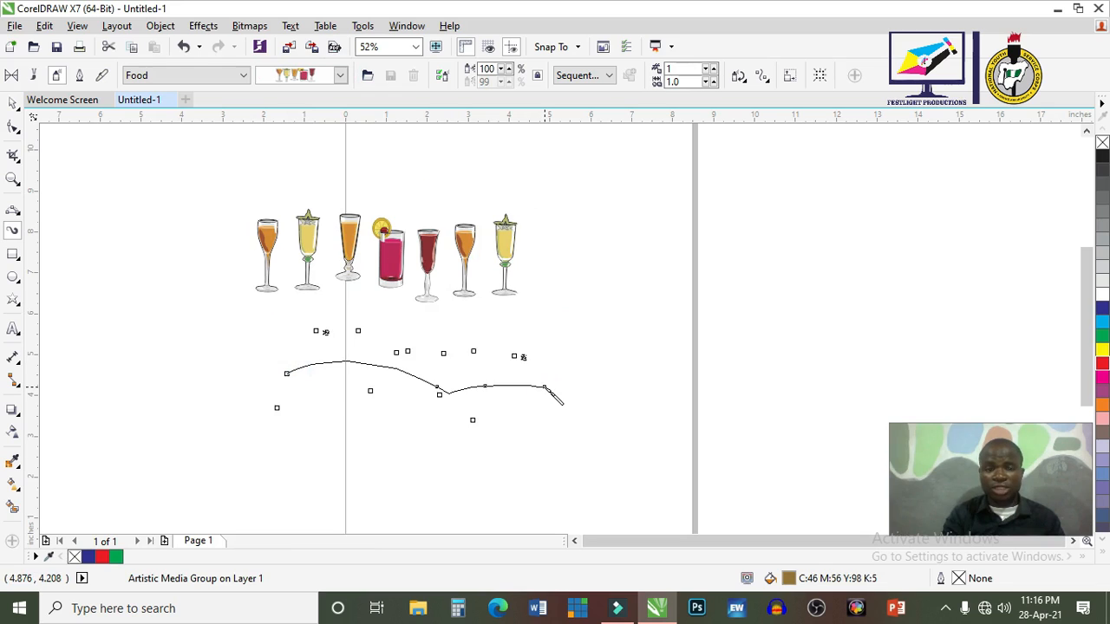
key("space")
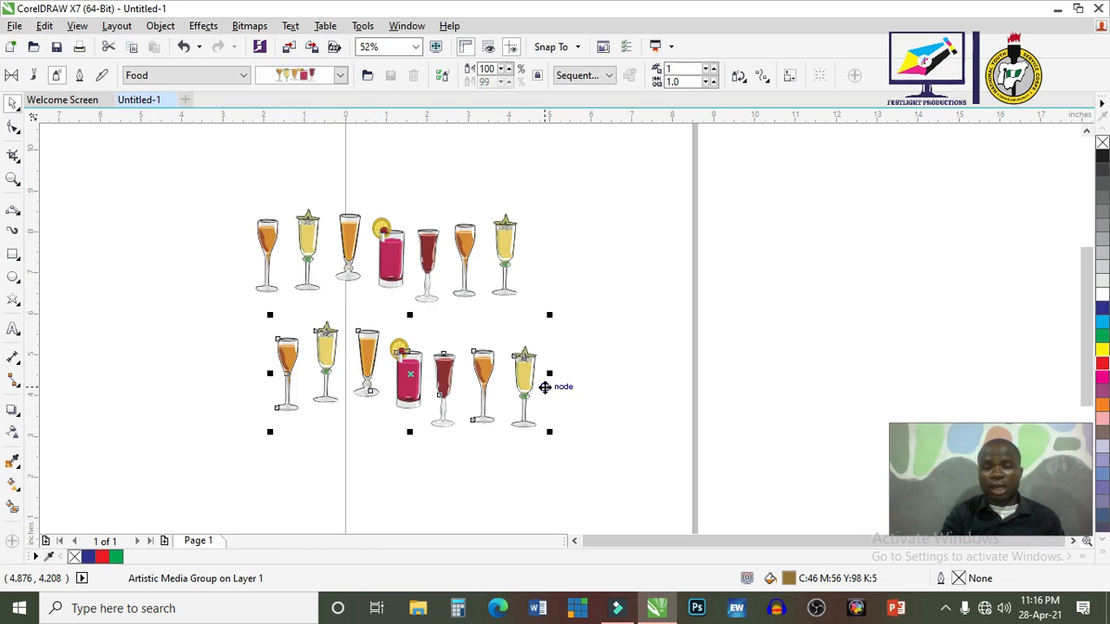
Change the lower row's spray pattern to mixed vegetables, and finally to the wrapped candies at the end of the Food patterns
left_click(340, 76)
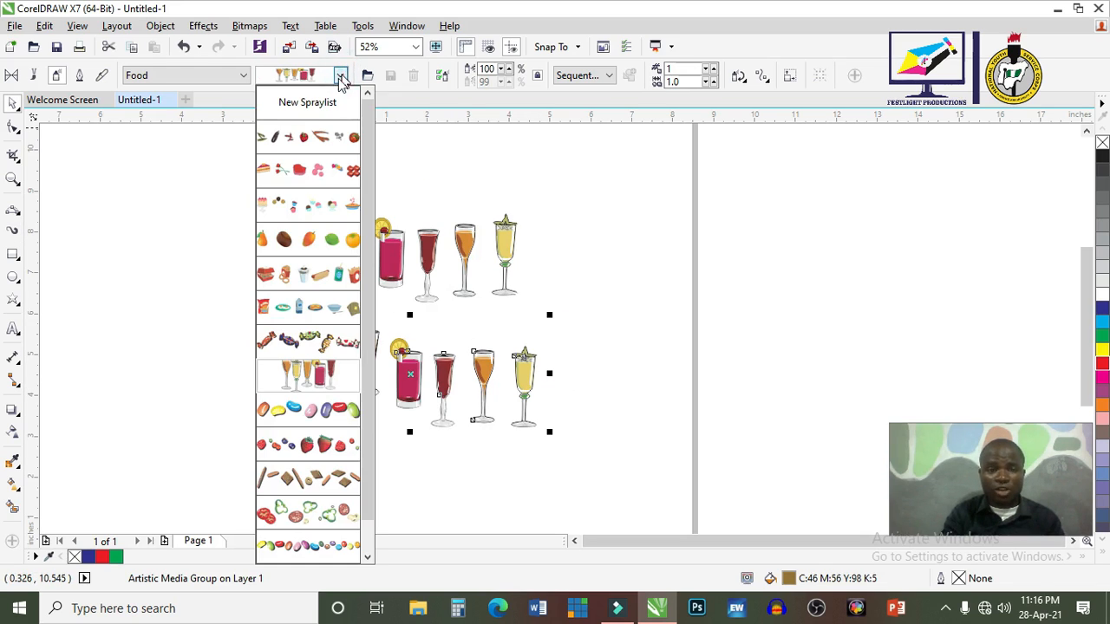
left_click(317, 139)
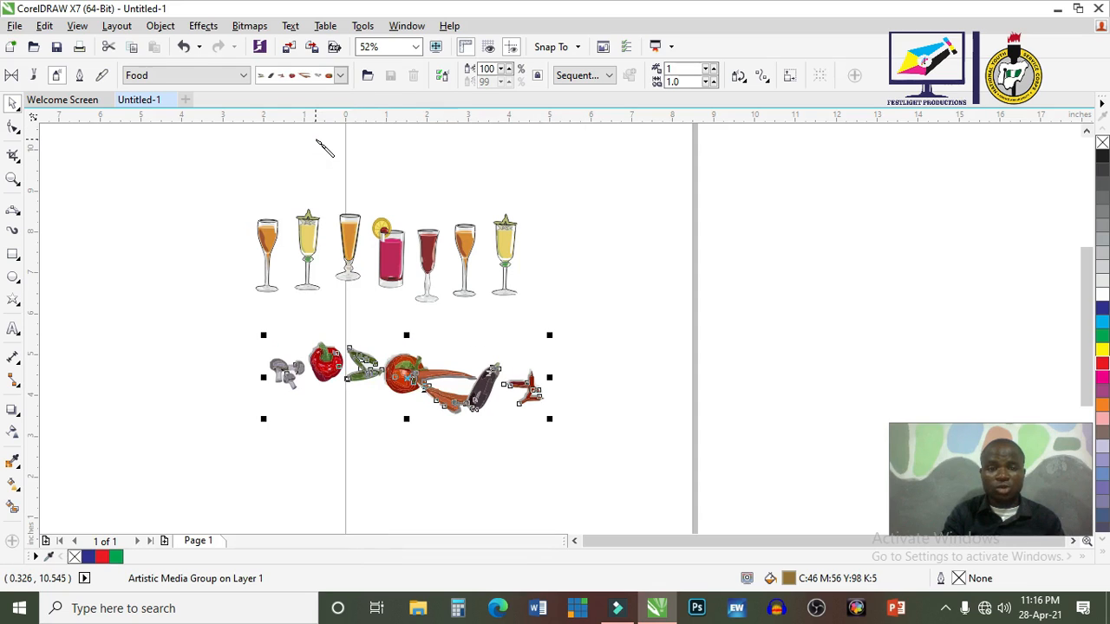
left_click(339, 75)
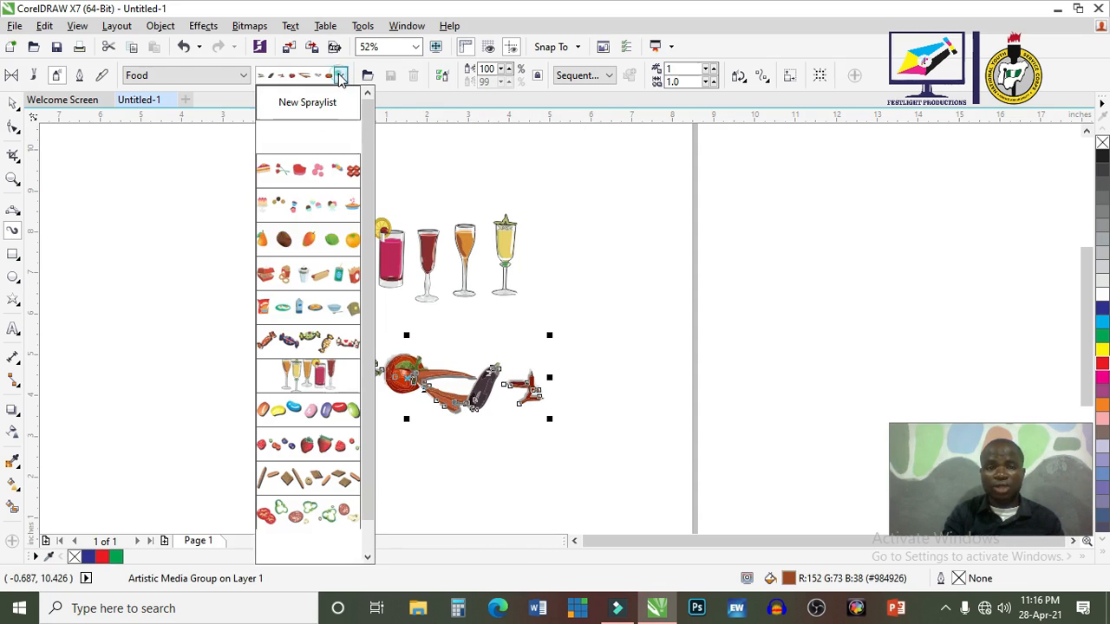
scroll(367, 312, "down", 1)
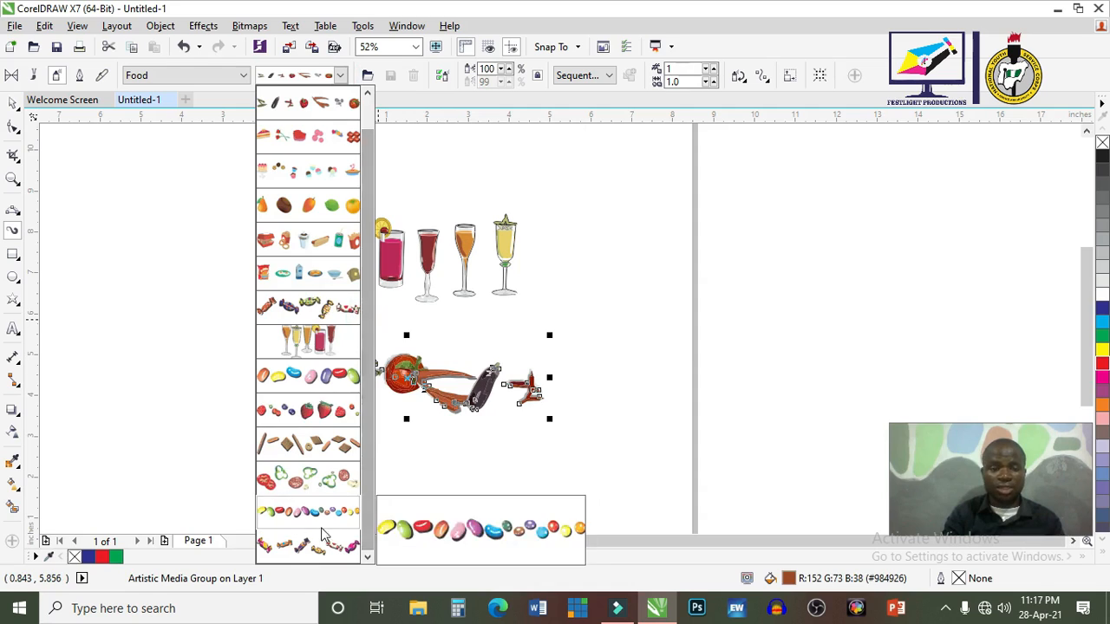
left_click(310, 548)
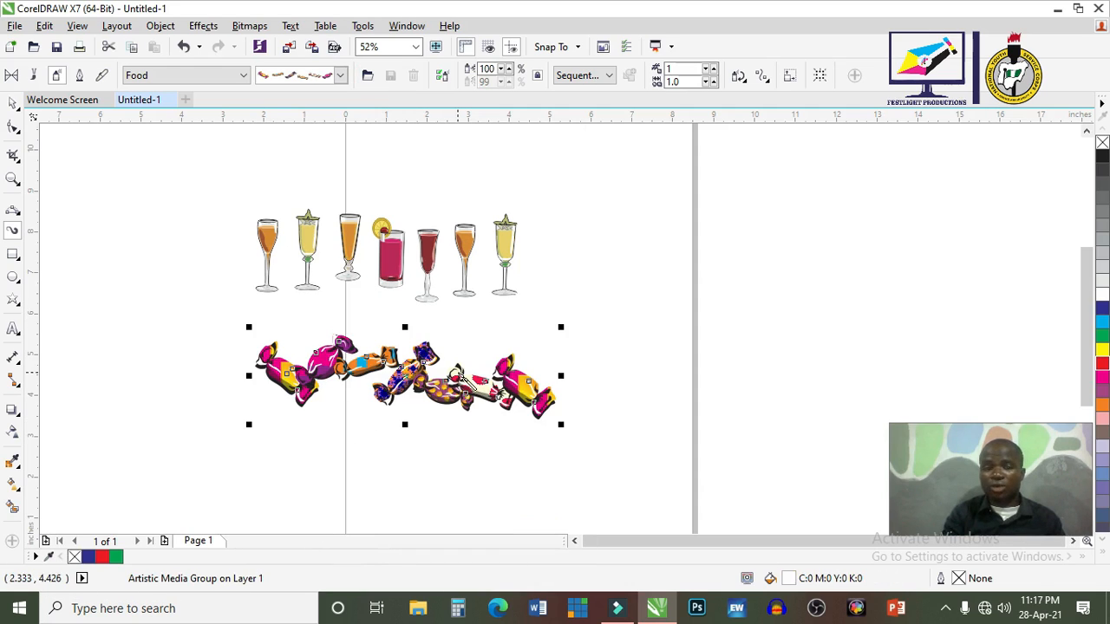
key("space")
left_click(310, 322)
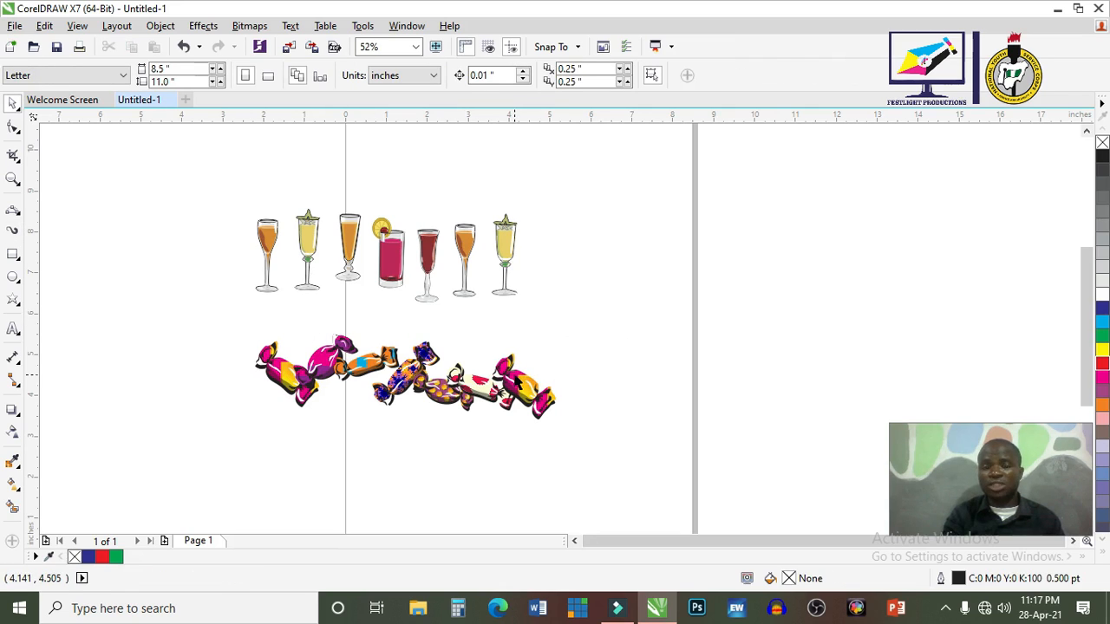
Try filling the whole candy row with blue, and undo the fill
left_click(517, 380)
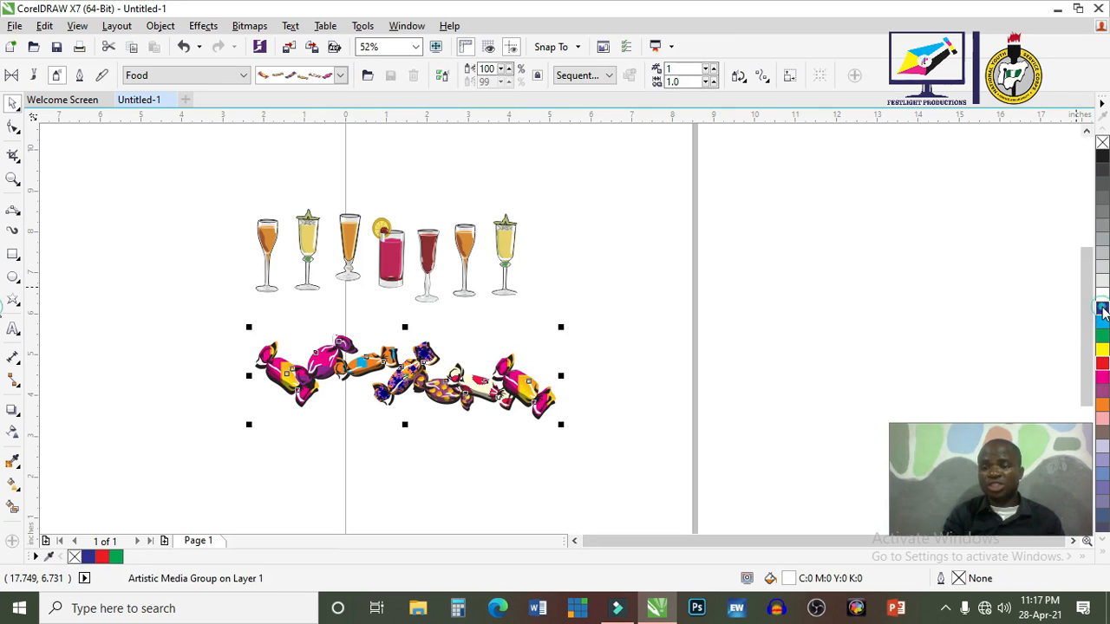
left_click(1102, 308)
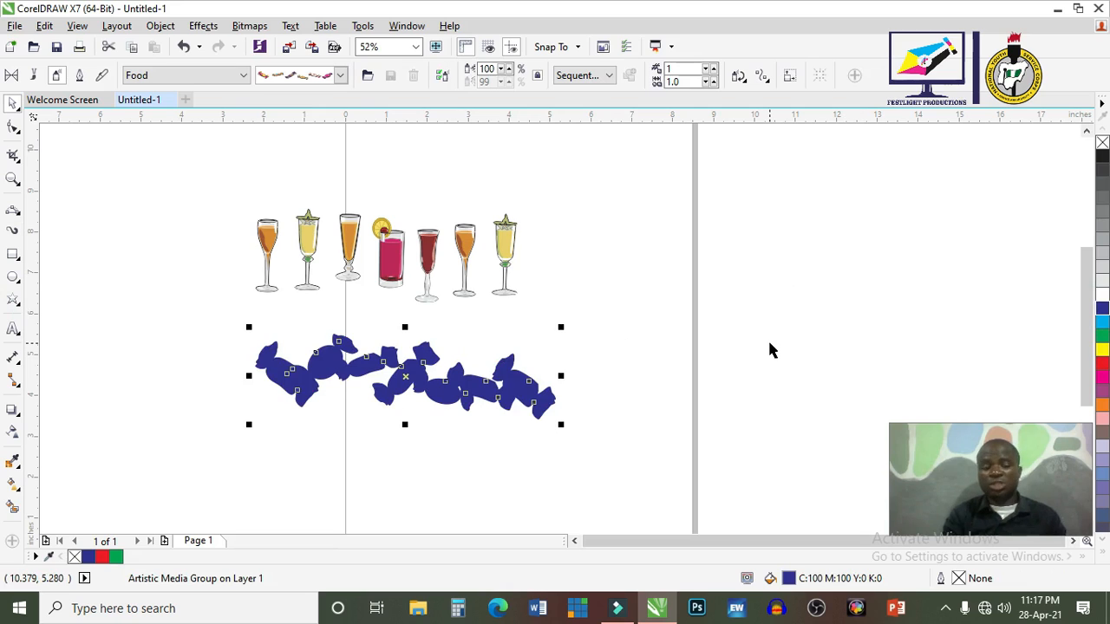
key("ctrl+z")
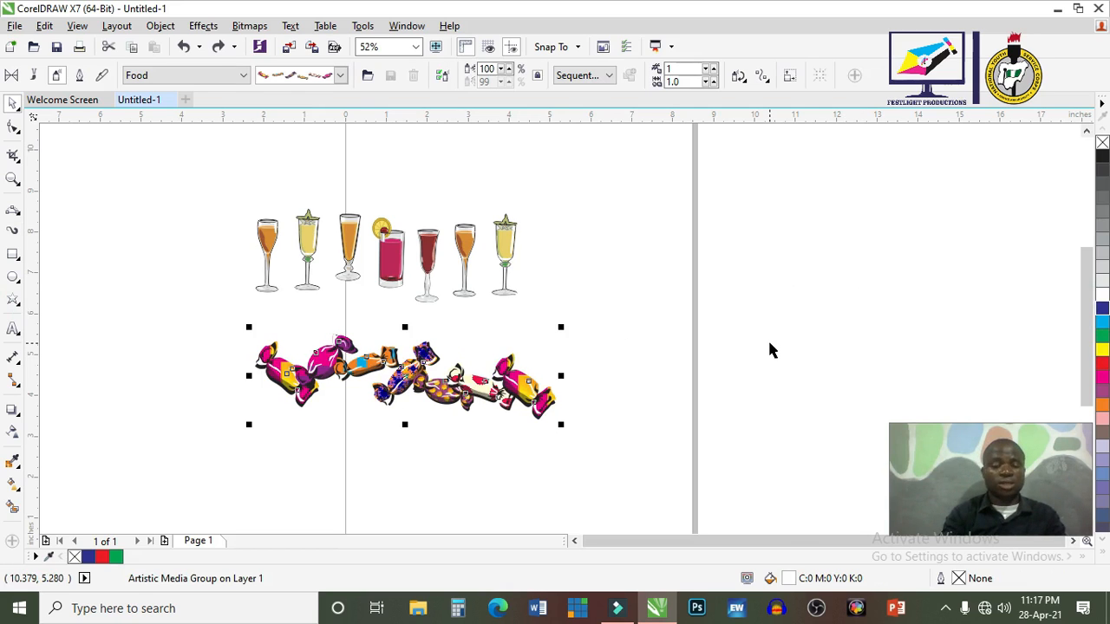
Break the candy row apart from its path, and place the candies across the page's right edge as ungrouped objects
key("ctrl+k")
left_click(795, 314)
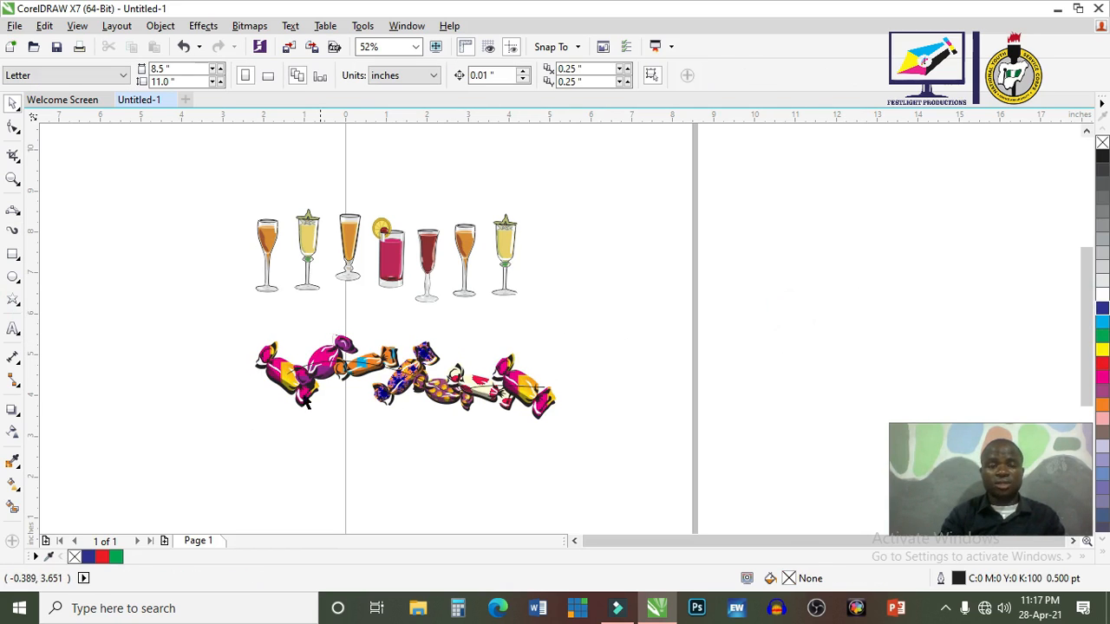
left_click_drag(304, 394, 200, 375)
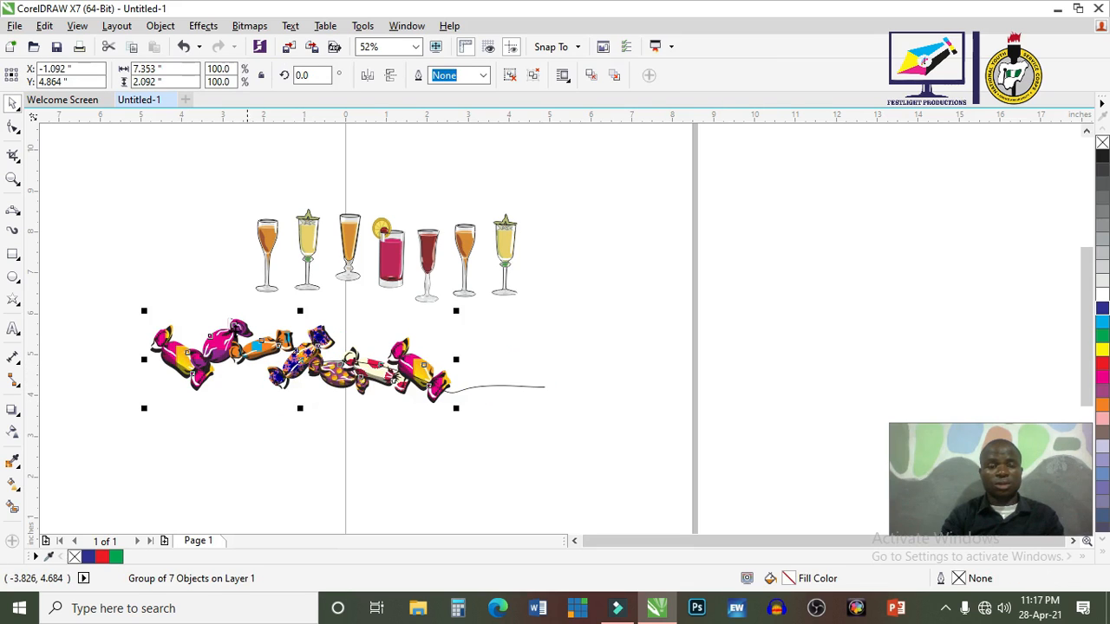
left_click_drag(243, 343, 683, 257)
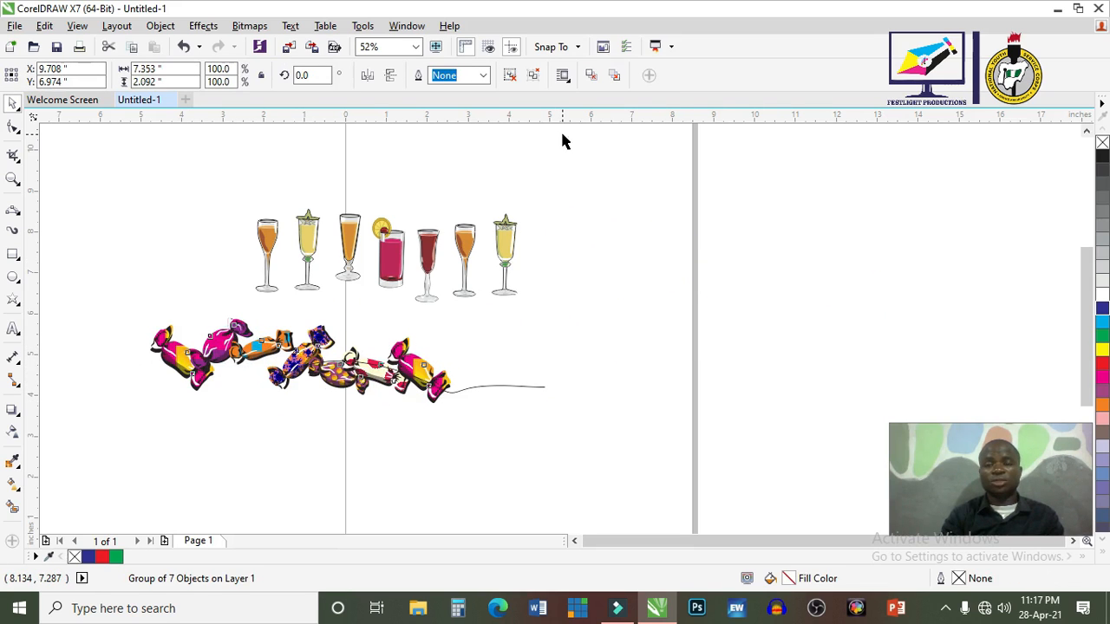
key("ctrl+u")
left_click(785, 223)
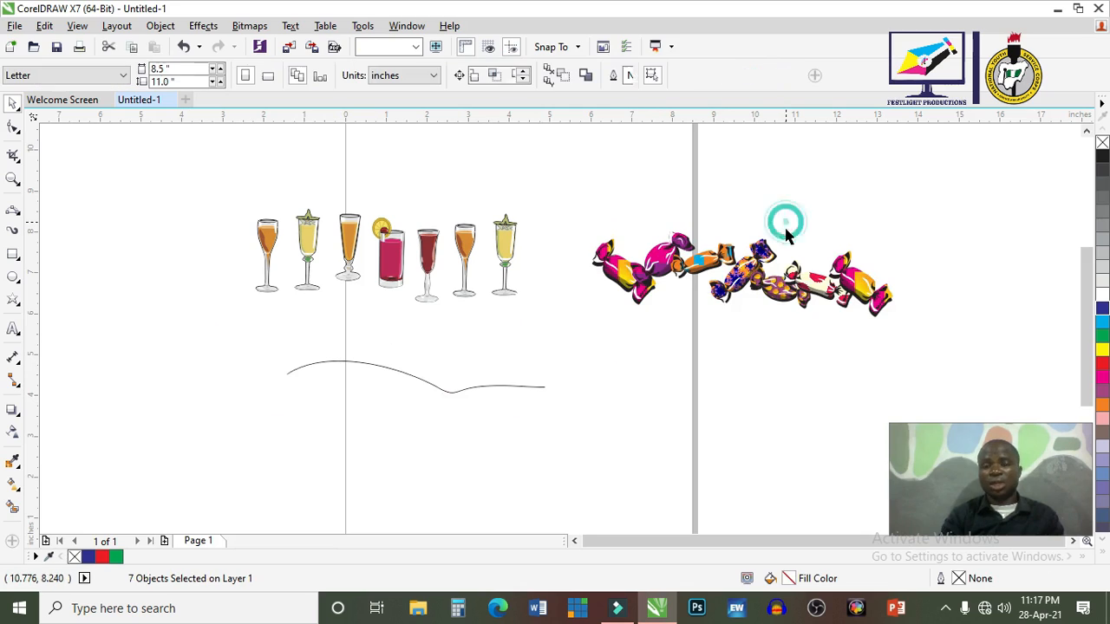
Try moving the last candy up and away from the row and filling it with 40% black, and undo both changes
left_click_drag(861, 288, 900, 235)
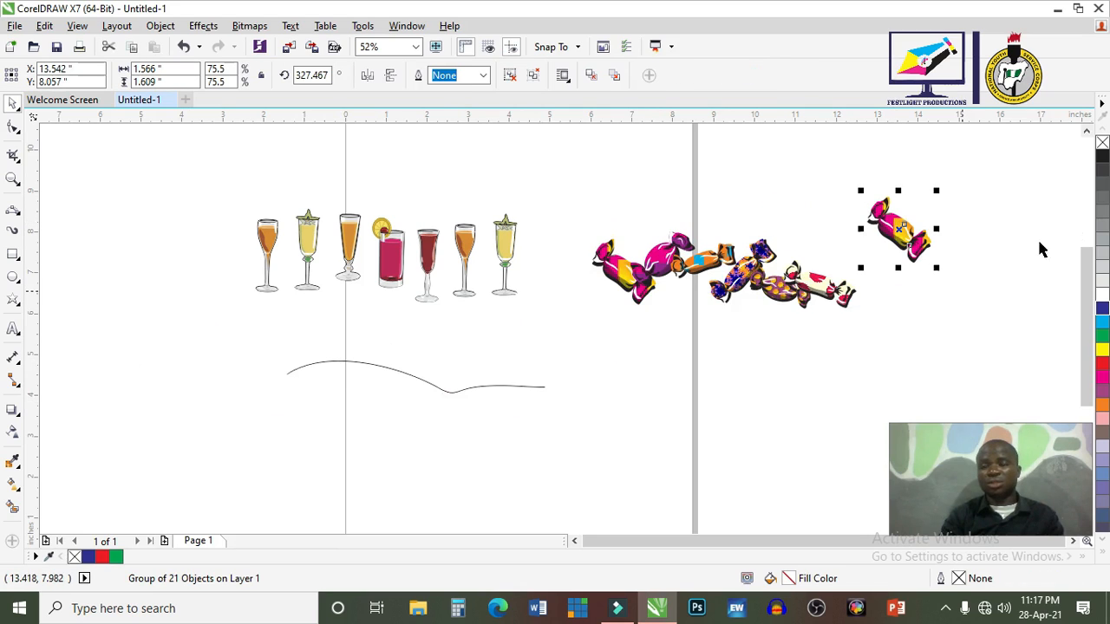
left_click(1101, 248)
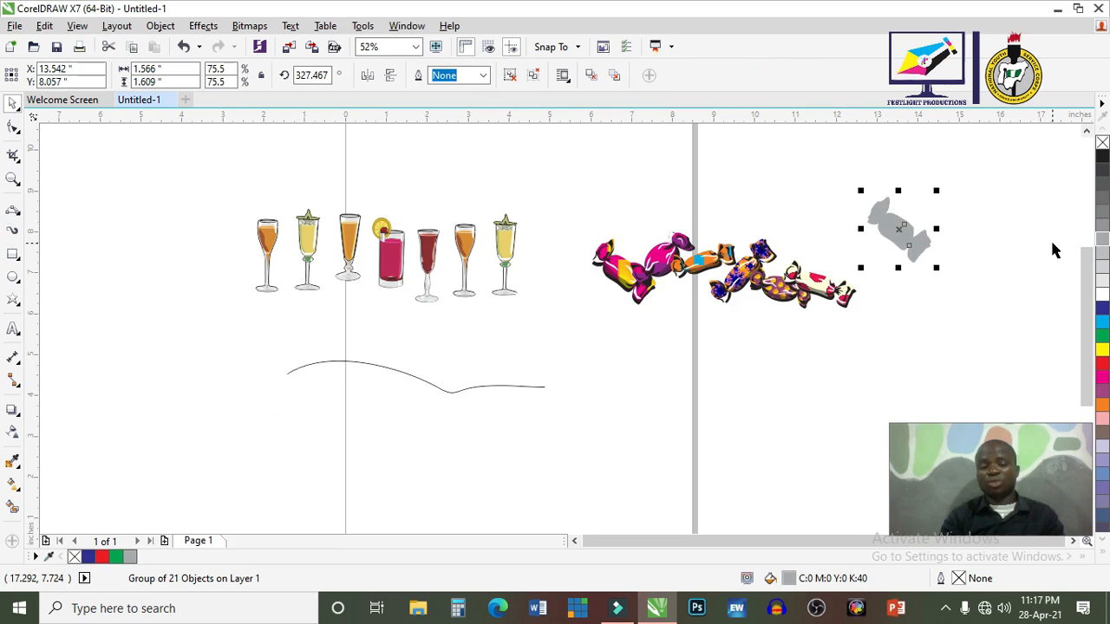
key("ctrl+z")
key("ctrl+z")
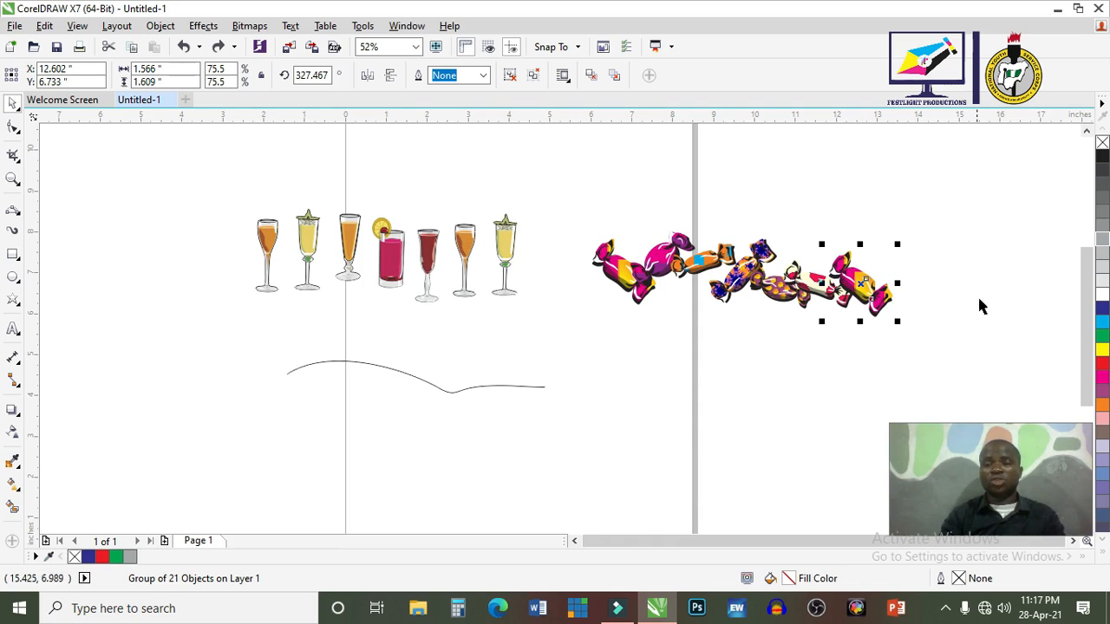
Delete the glasses, the candies and the leftover wavy path
left_click_drag(941, 323, 195, 146)
key("Delete")
left_click(329, 363)
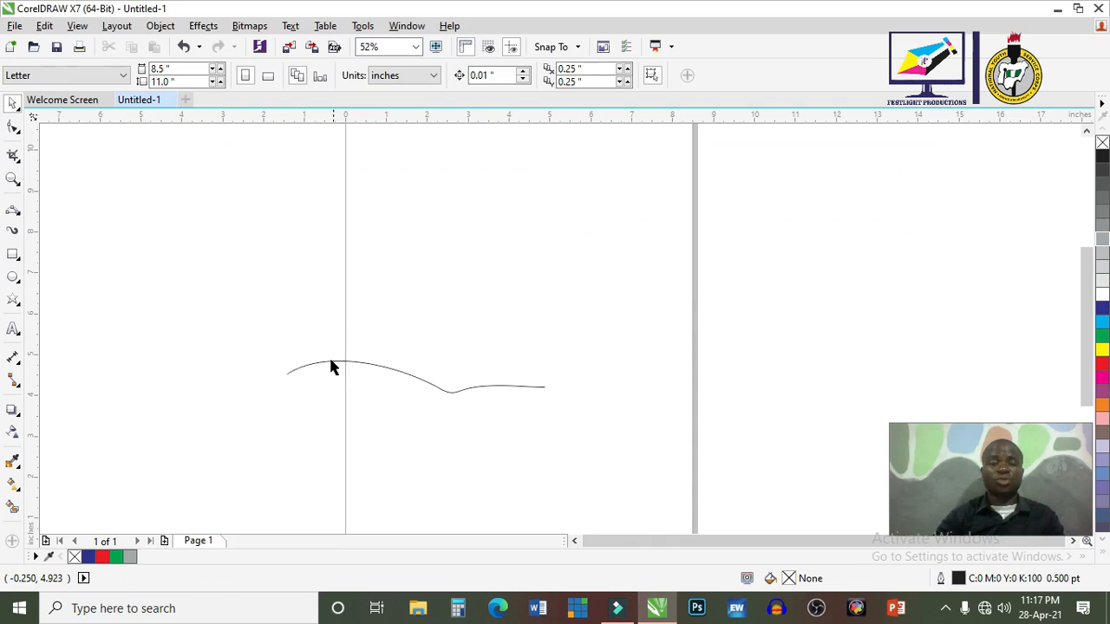
key("Delete")
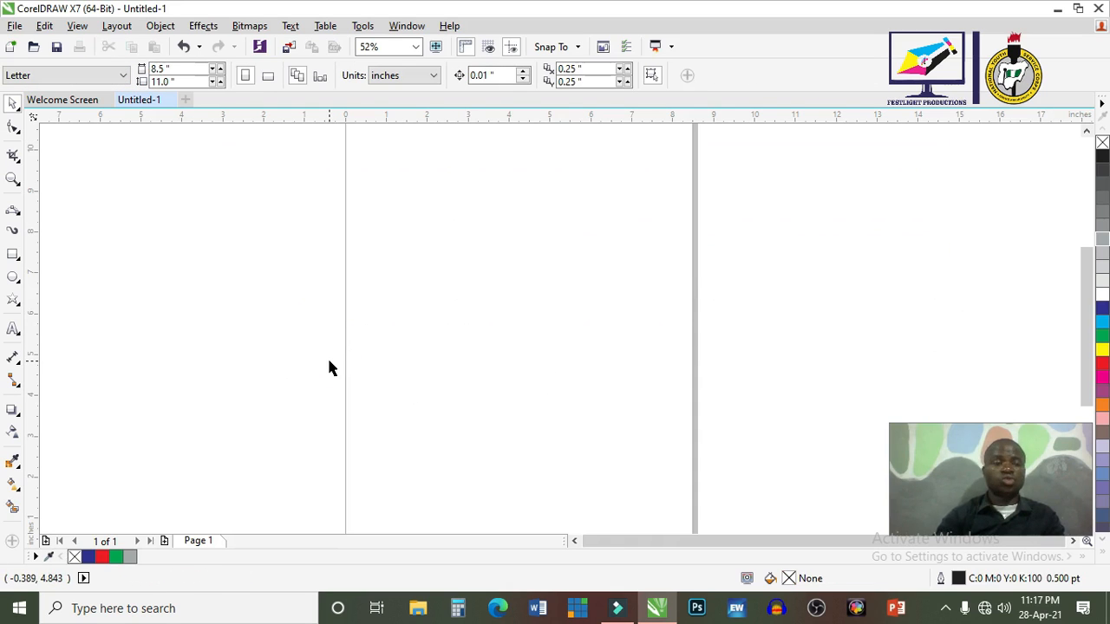
Draw a 6 by 6 inch square across the page's left edge with the Rectangle tool, and delete it
left_click(12, 255)
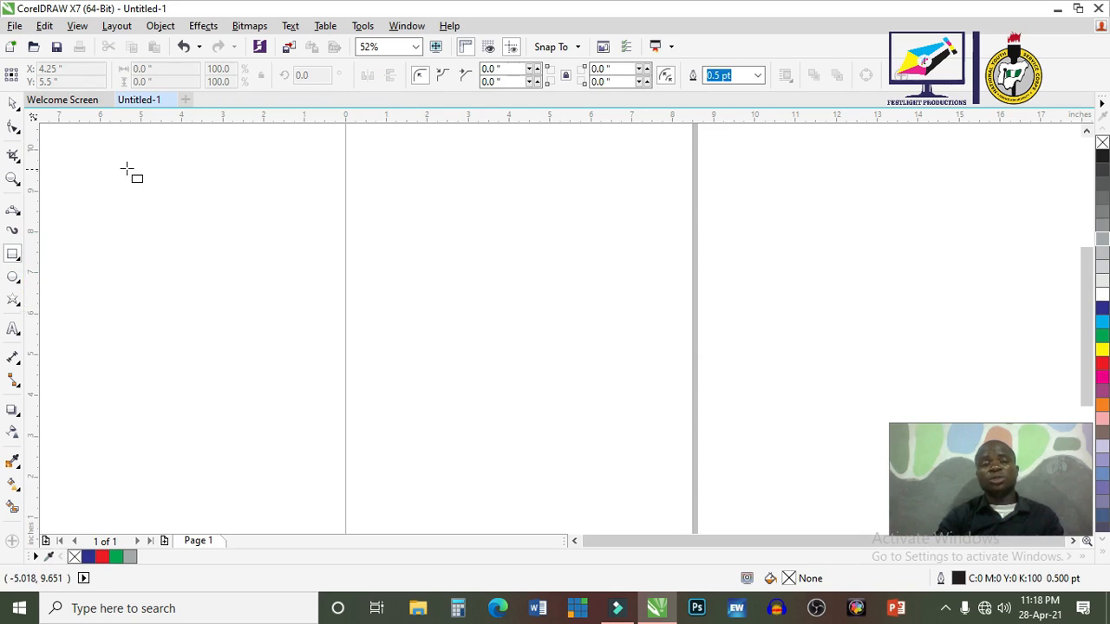
left_click_drag(127, 167, 371, 413)
key("space")
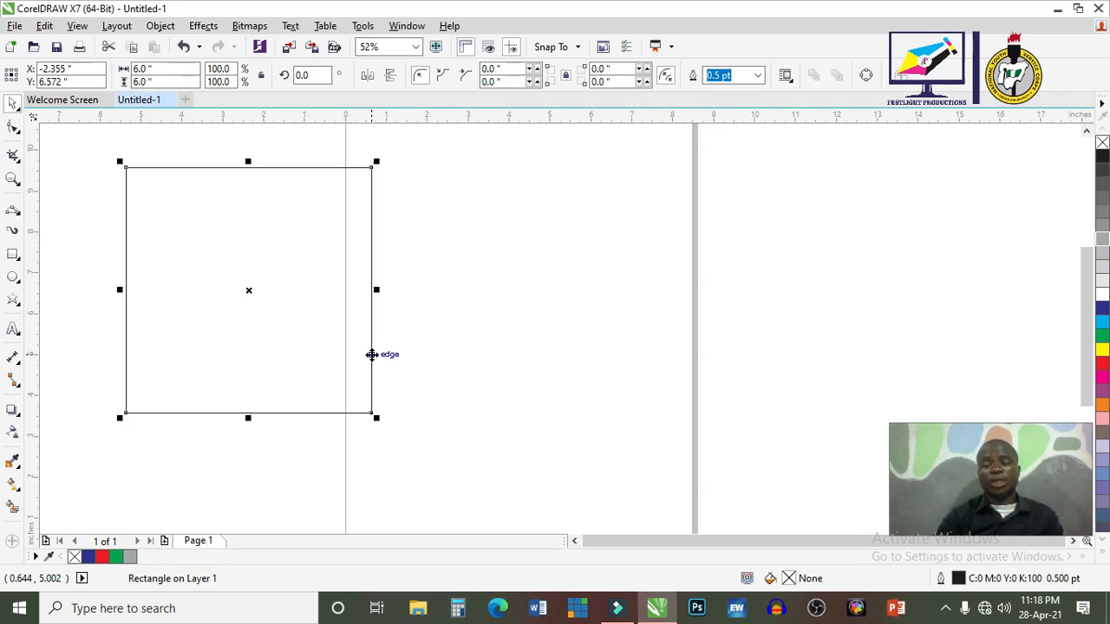
key("Delete")
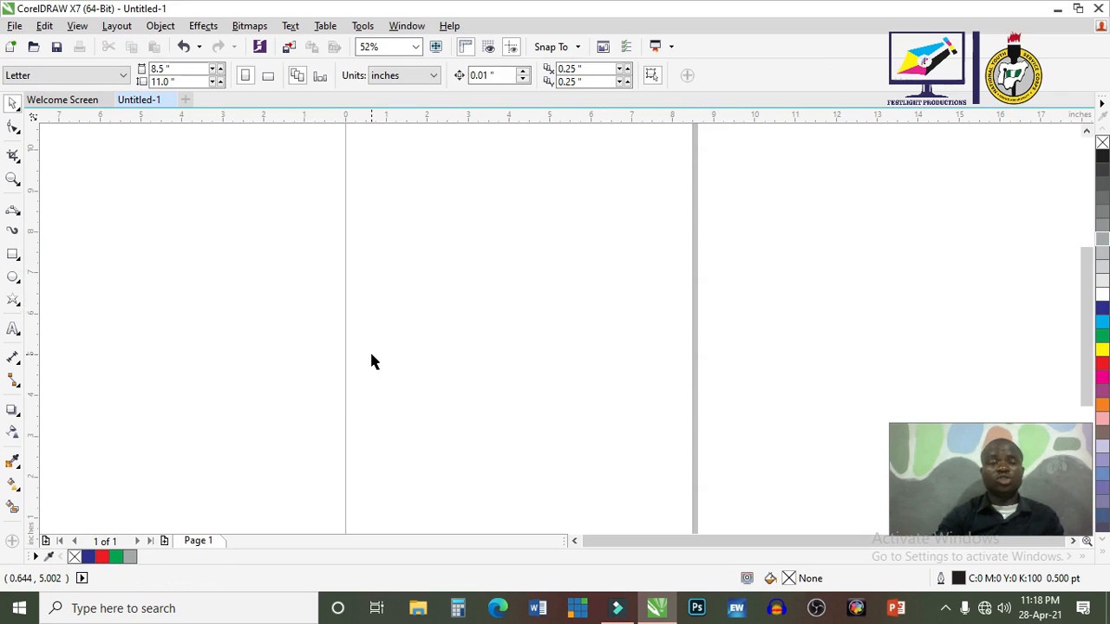
Draw a rectangle about 10.35 by 5.74 inches across the page's left edge
left_click(13, 253)
left_click_drag(144, 214, 568, 451)
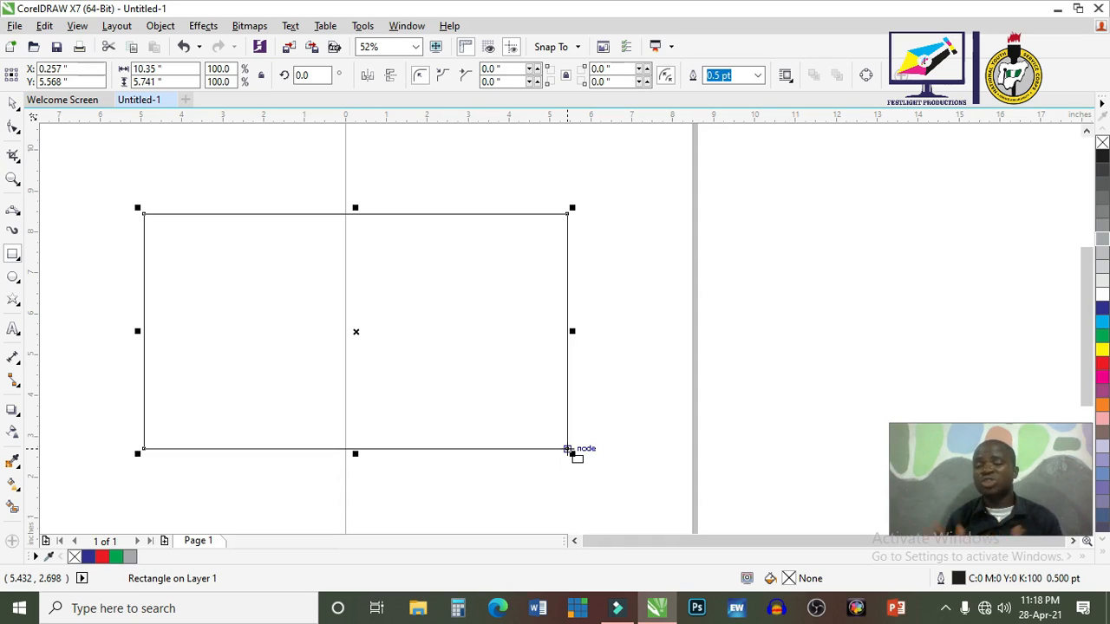
Delete the rectangle, draw another one across the page's left edge, and delete that one too
key("Delete")
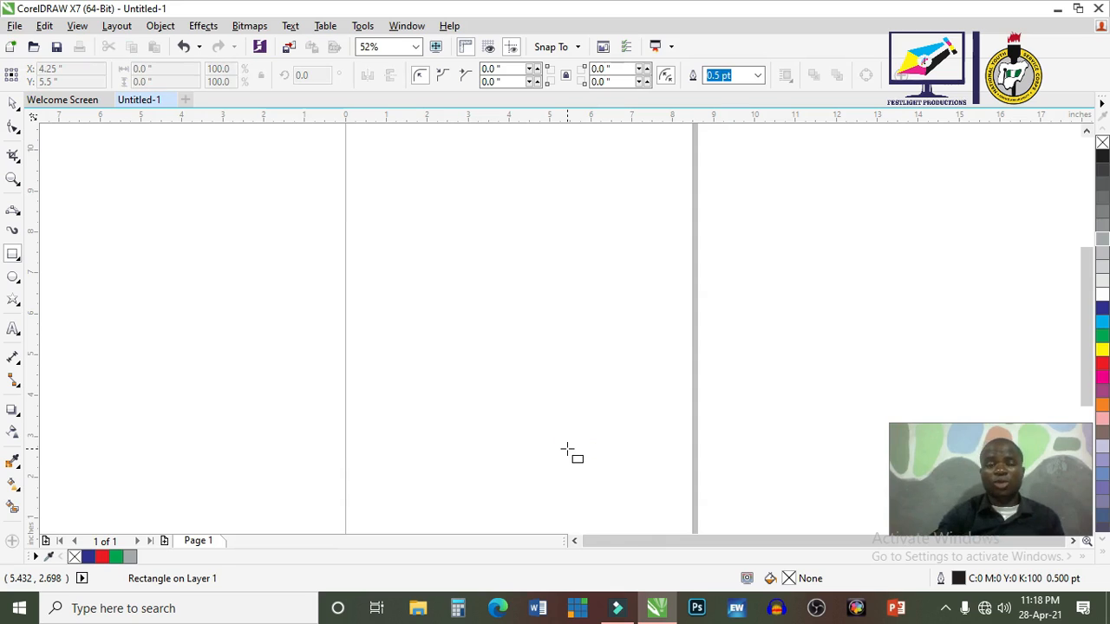
mouse_move(243, 225)
left_mouse_down()
mouse_move(351, 366)
mouse_move(411, 381)
mouse_move(483, 440)
left_mouse_up()
key("space")
key("Delete")
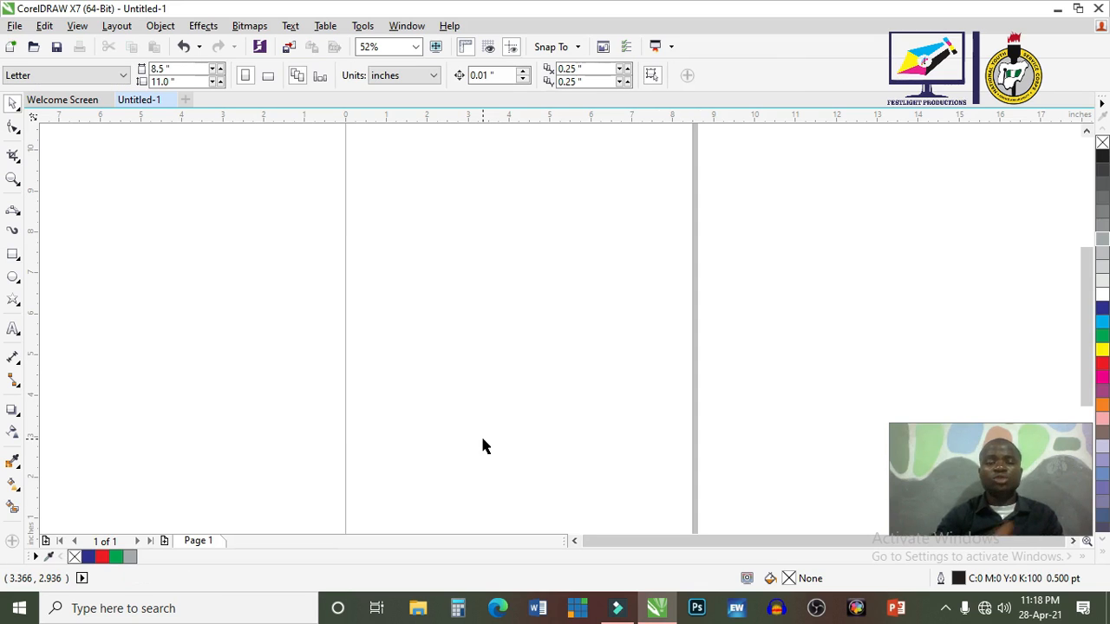
Draw a square about 5.48 by 5.48 inches just outside the page's left edge with the Rectangle tool, and delete it
left_click(13, 255)
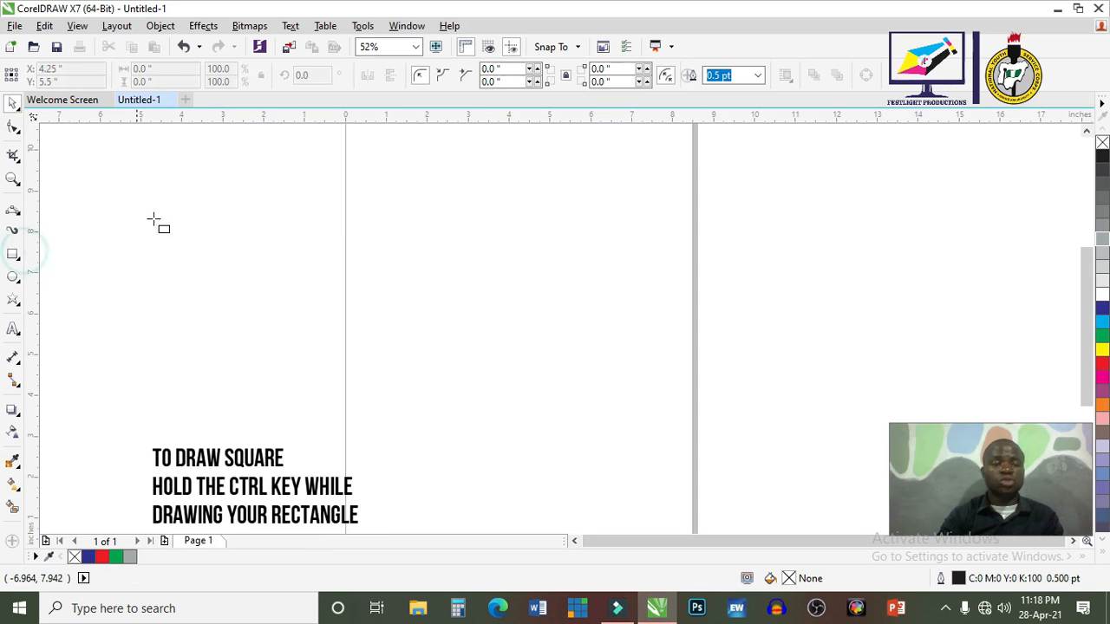
left_click_drag(117, 206, 341, 248)
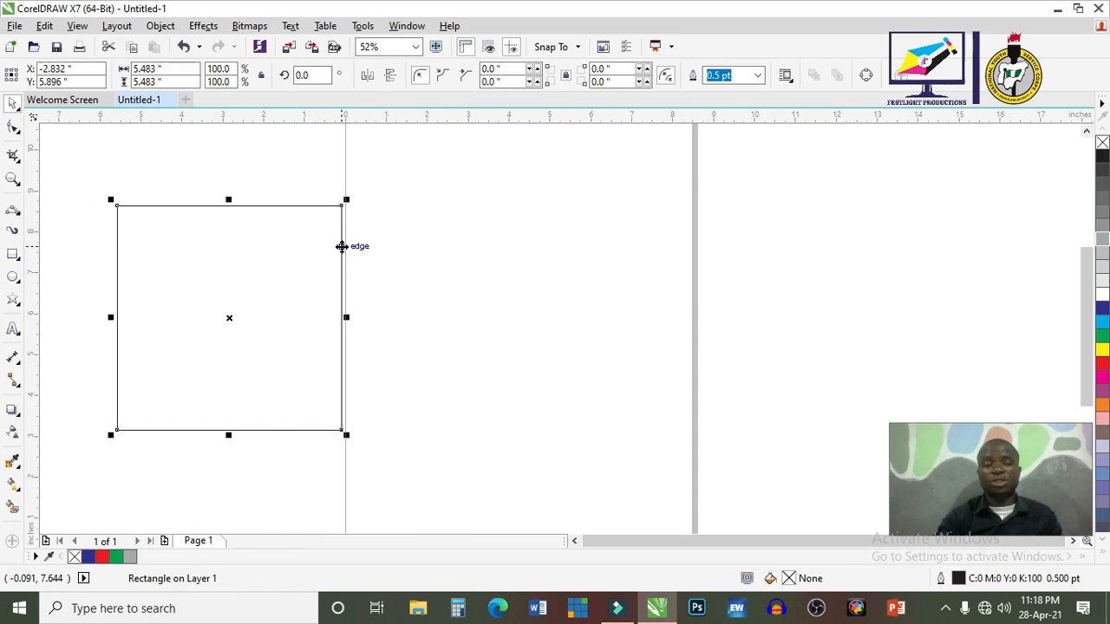
key("Delete")
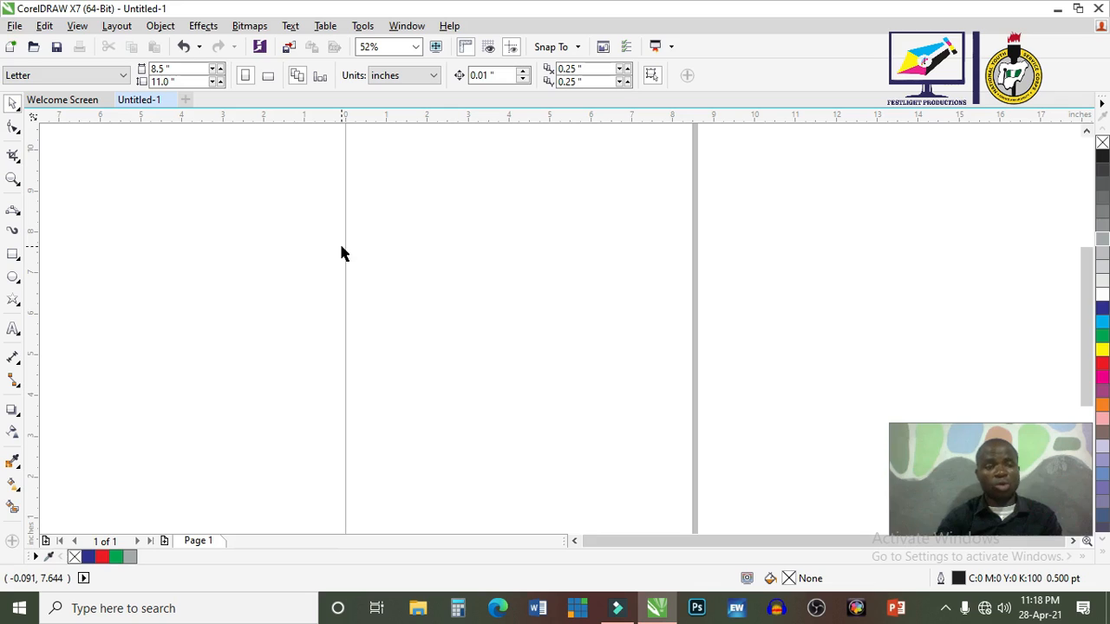
left_click(18, 259)
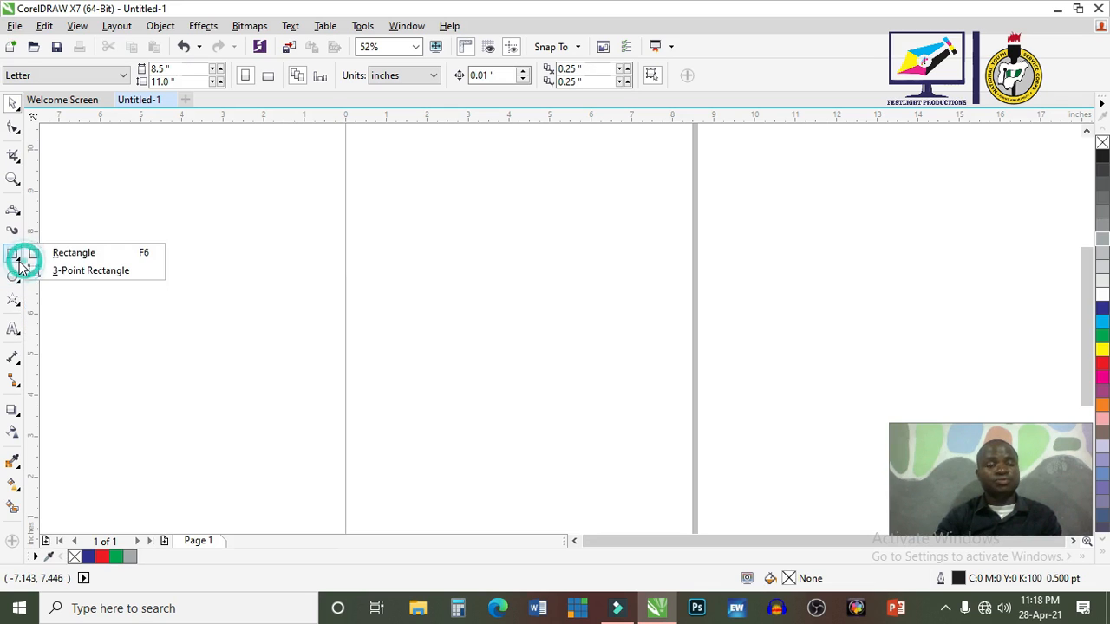
left_click(18, 260)
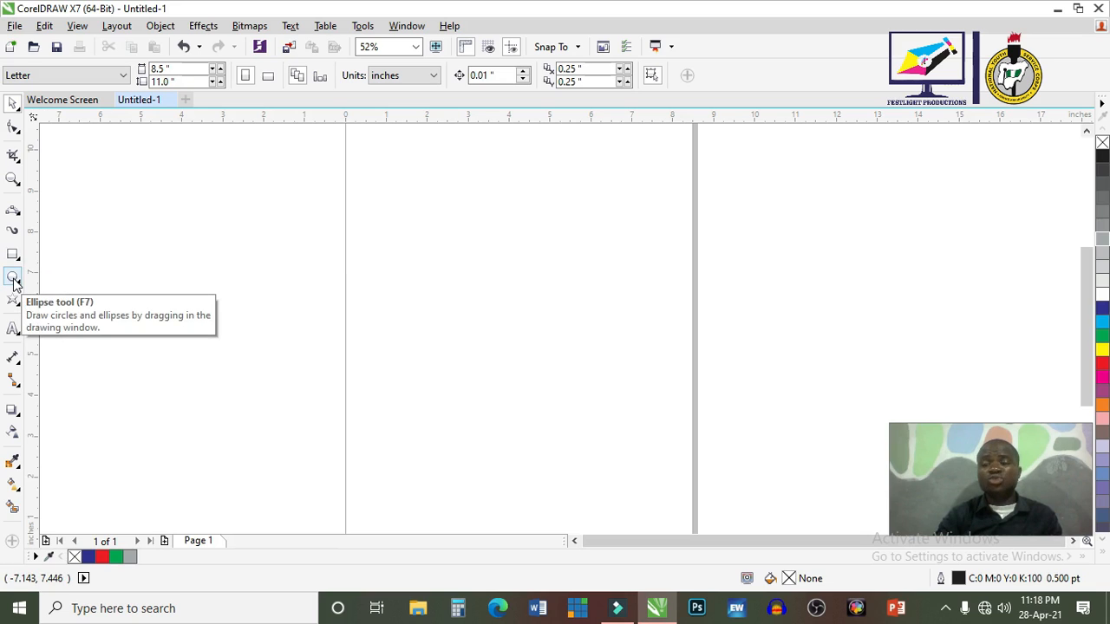
Draw a wide ellipse about 8.94 by 4.45 inches and a tall one about 4.19 by 7.19 inches, and delete both
left_click(13, 278)
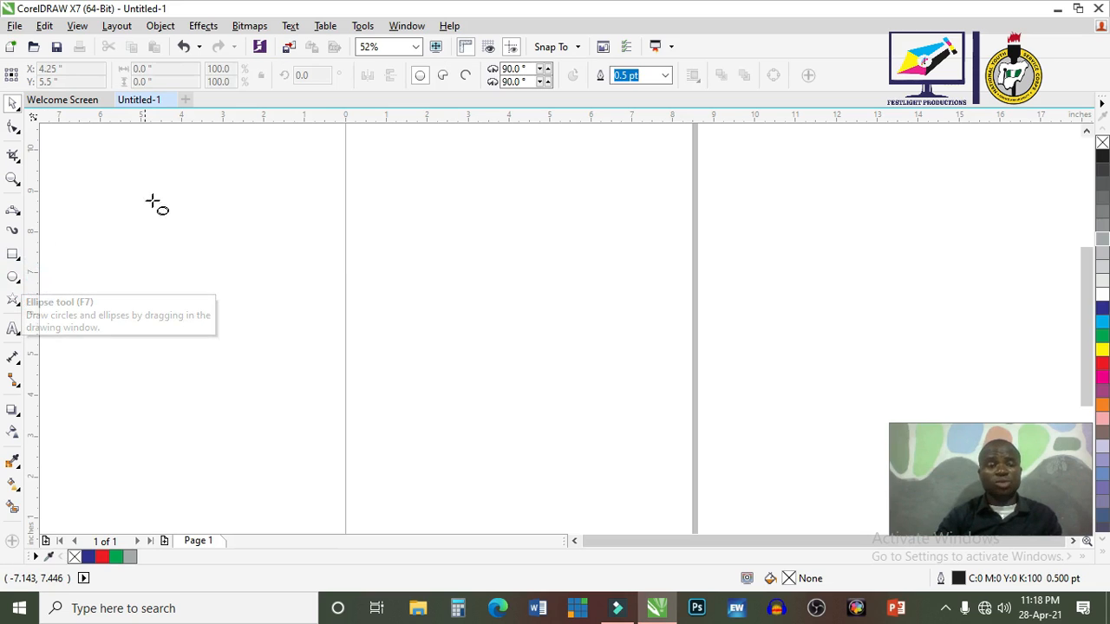
left_click_drag(122, 195, 491, 379)
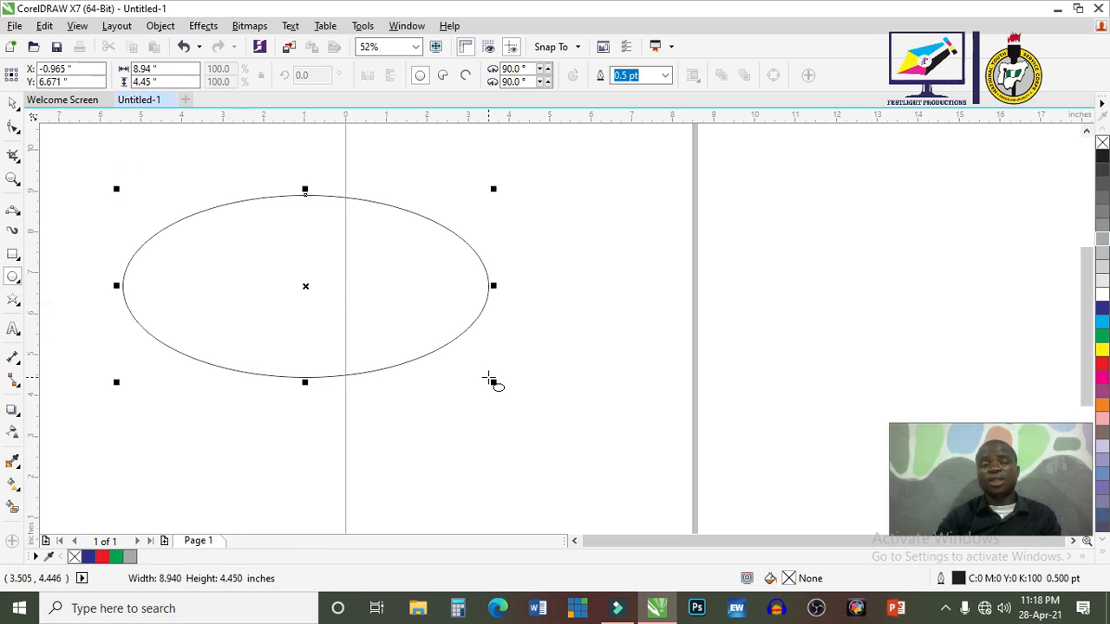
left_click_drag(600, 185, 773, 486)
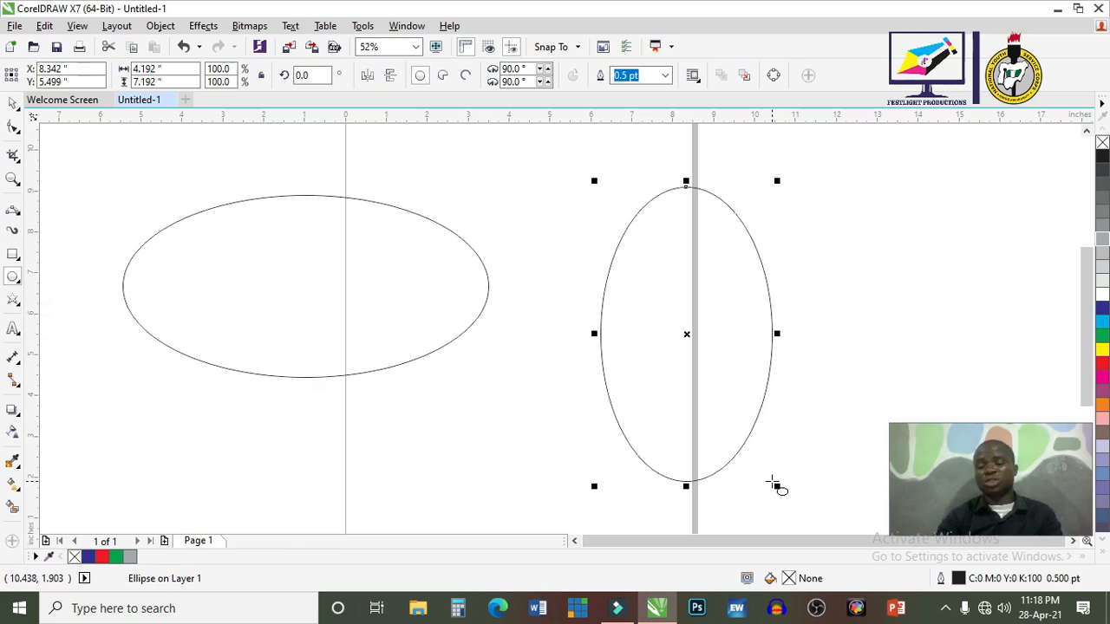
key("ctrl+a")
key("Delete")
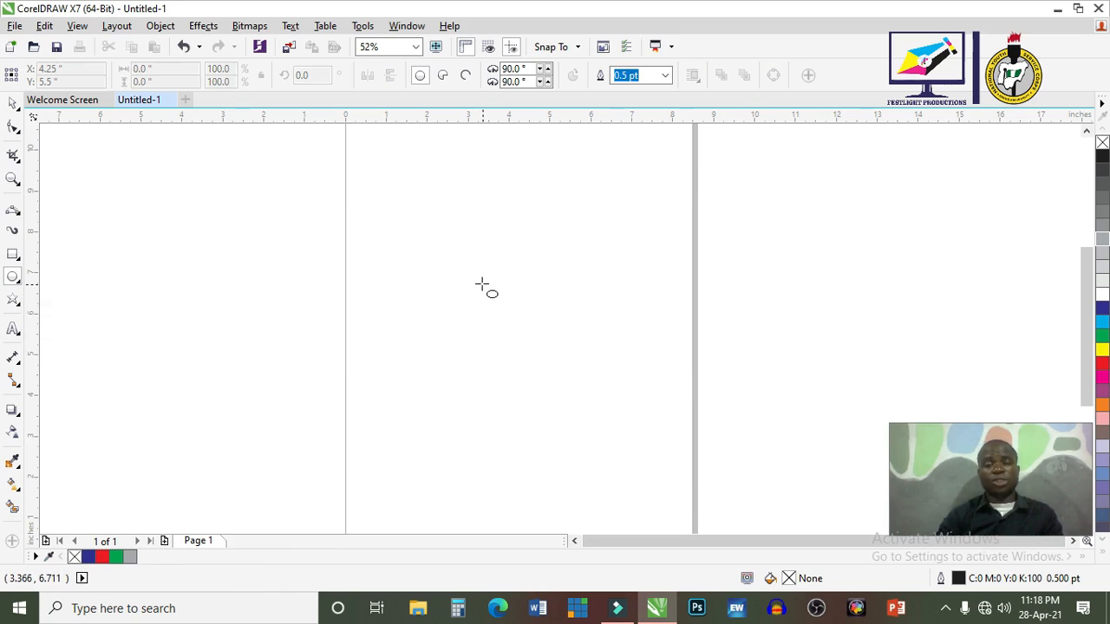
Draw a circle about 4.23 inches in diameter centred on the page's left edge, and delete it
left_click_drag(255, 202, 428, 294)
key("space")
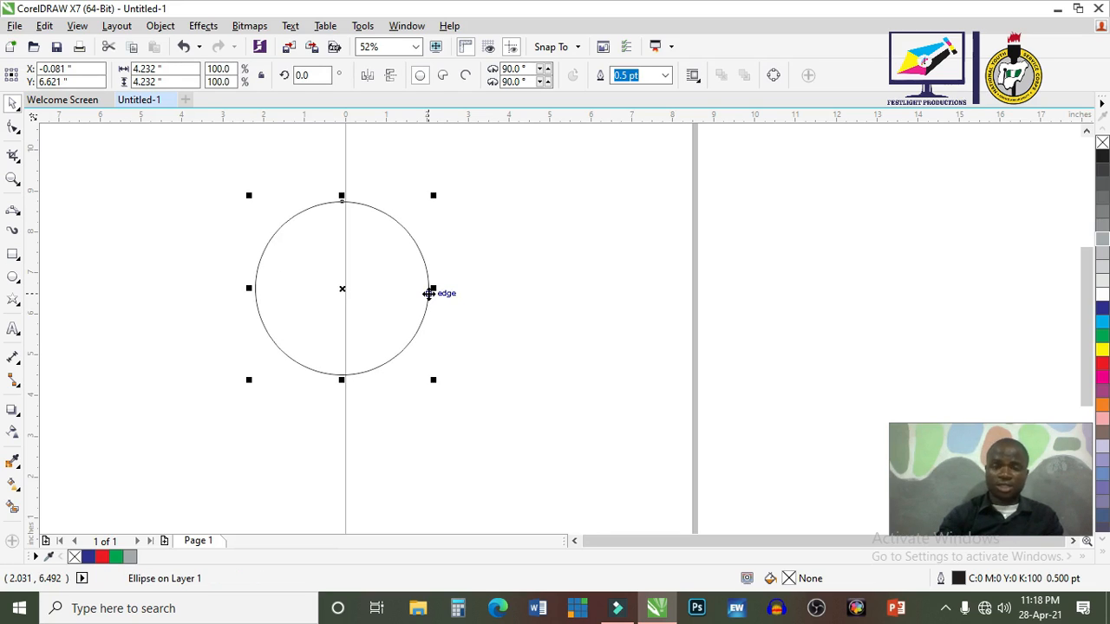
key("Delete")
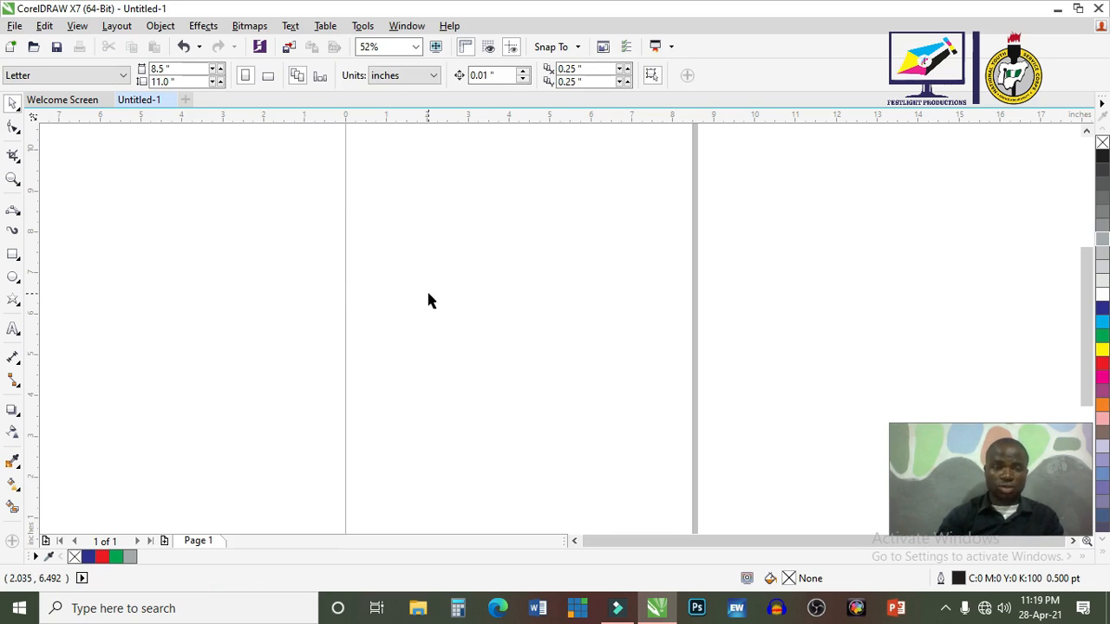
Add the artistic text "text" to the left of the page with the Text tool
left_click(12, 330)
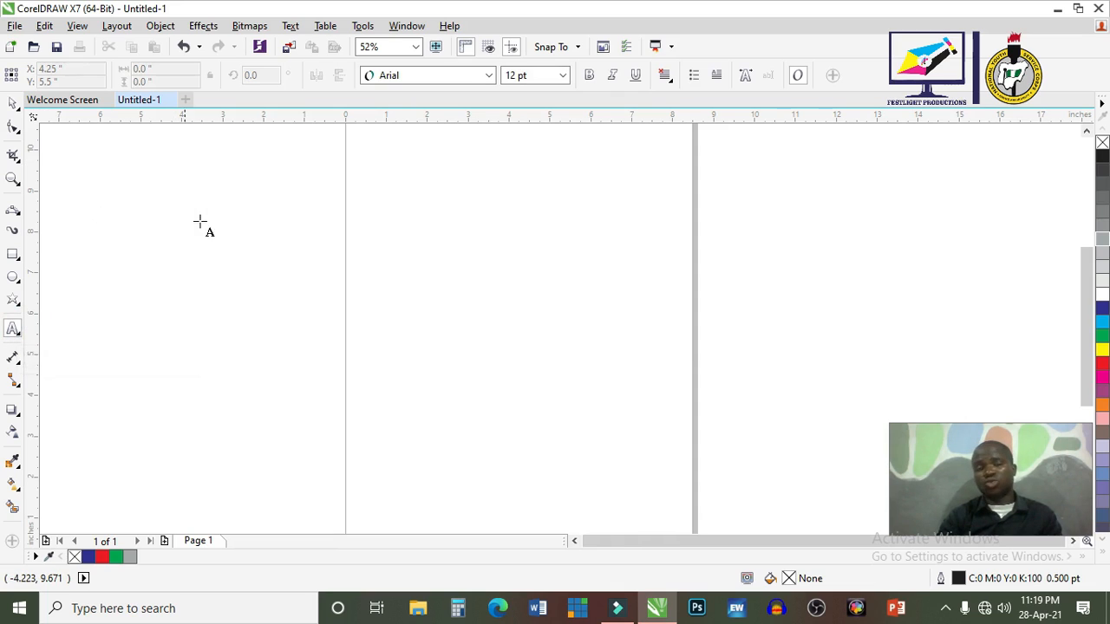
left_click(208, 275)
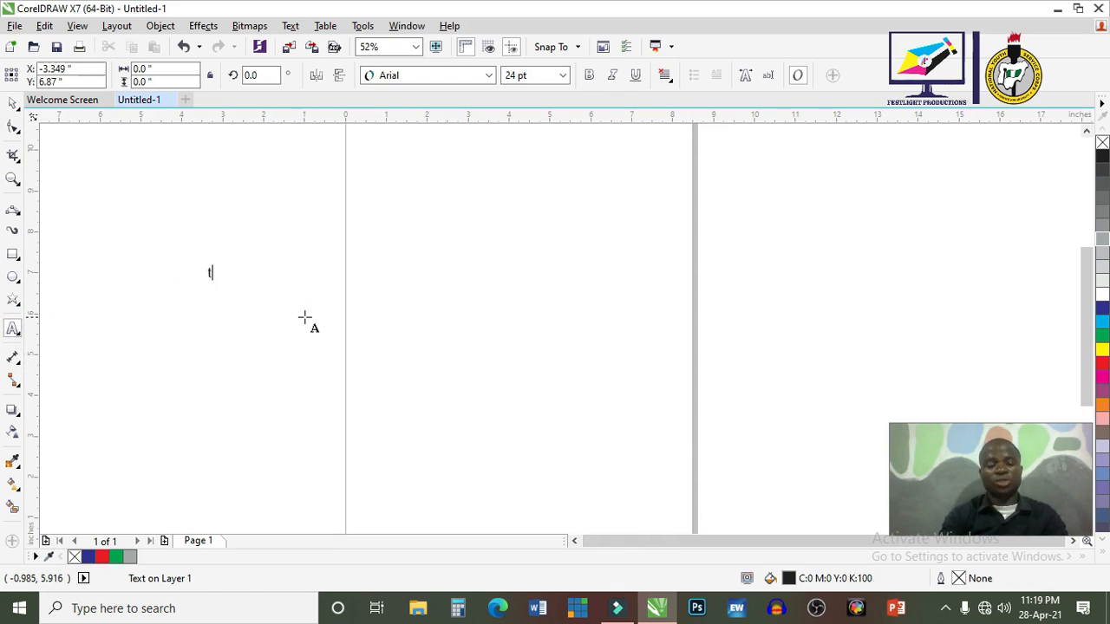
type("text")
key("Escape")
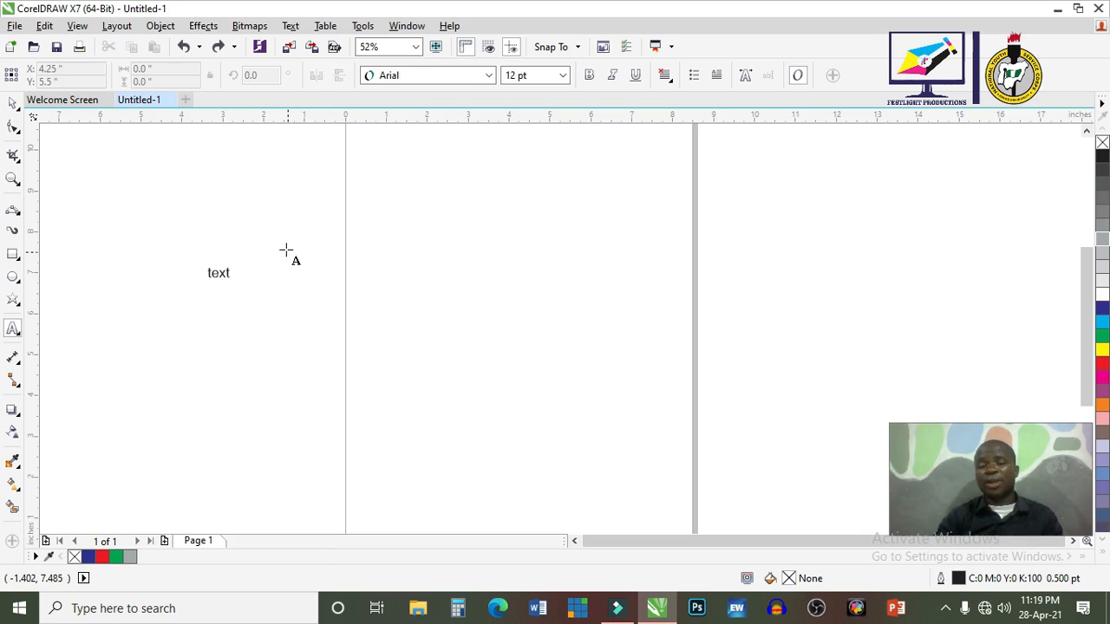
Draw an empty paragraph text frame about 7.87 by 7.87 inches across the page's left edge
left_click_drag(266, 196, 494, 423)
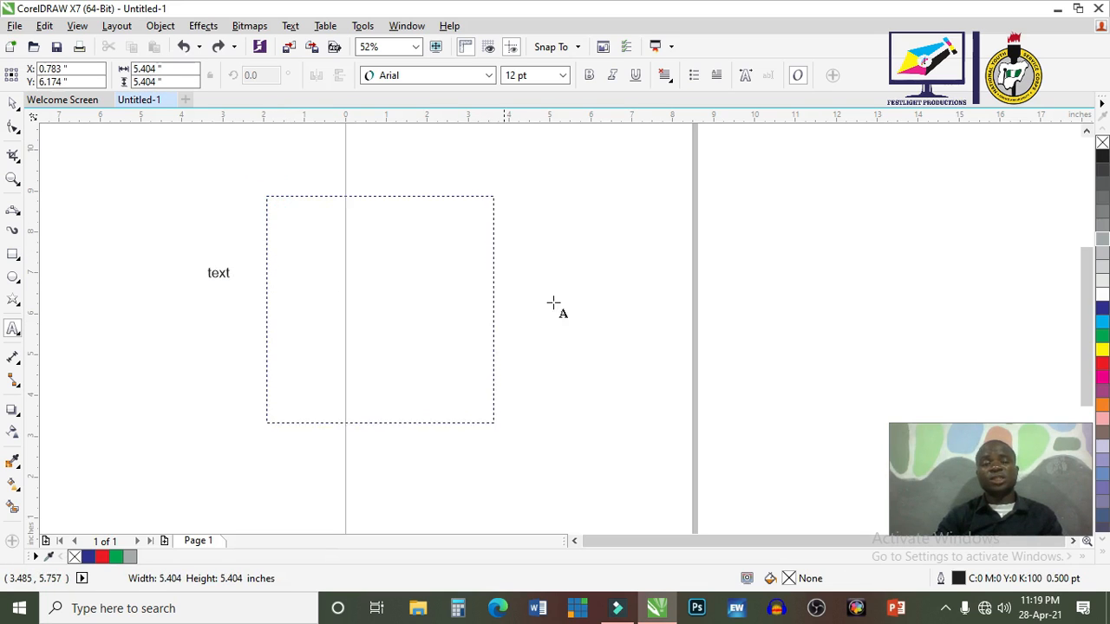
left_click_drag(553, 304, 587, 307)
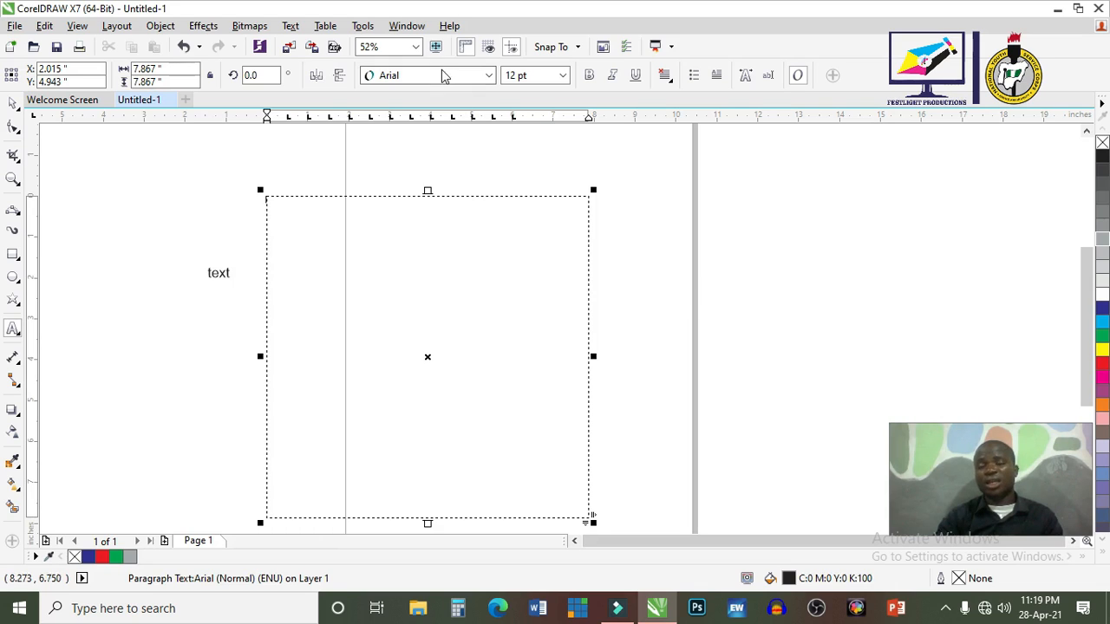
left_click(13, 102)
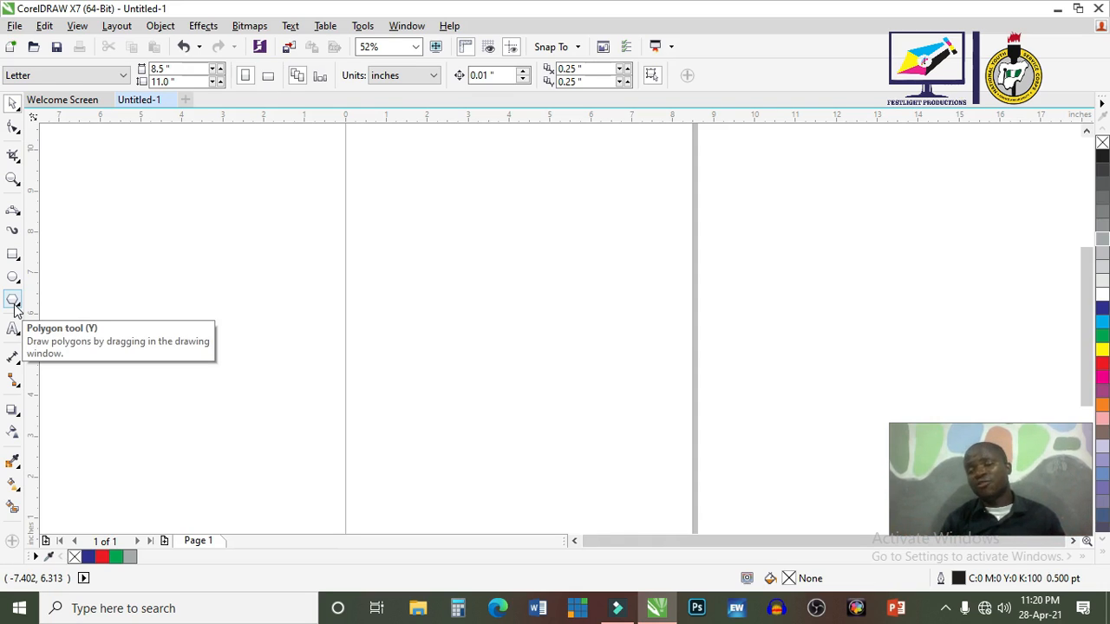
Draw a regular five-sided polygon about 4.86 by 4.62 inches to the left of the page
left_click(13, 301)
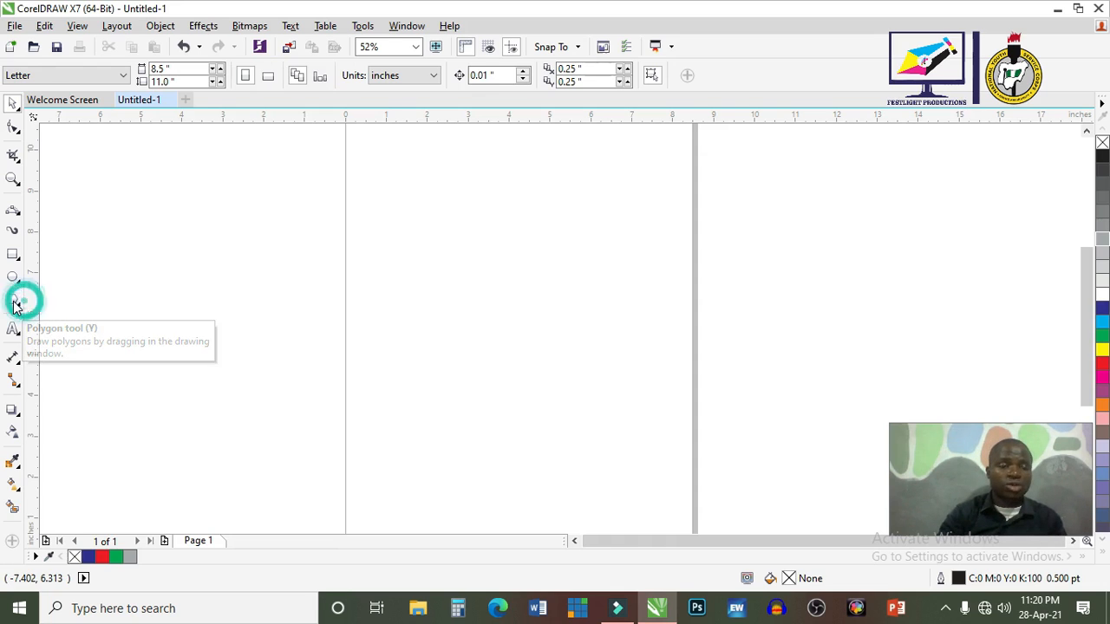
mouse_move(135, 212)
left_mouse_down()
mouse_move(315, 389)
mouse_move(299, 375)
mouse_move(228, 436)
mouse_move(142, 416)
mouse_move(260, 407)
left_mouse_up()
left_click_drag(394, 323, 223, 419)
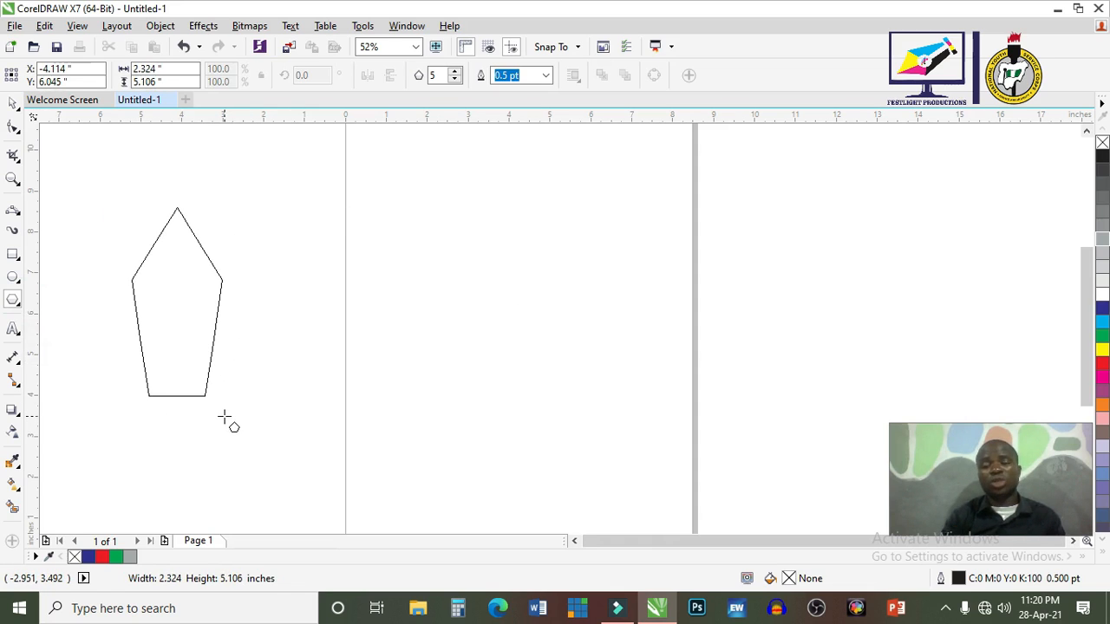
key("ctrl")
left_click_drag(224, 418, 225, 420)
key("space")
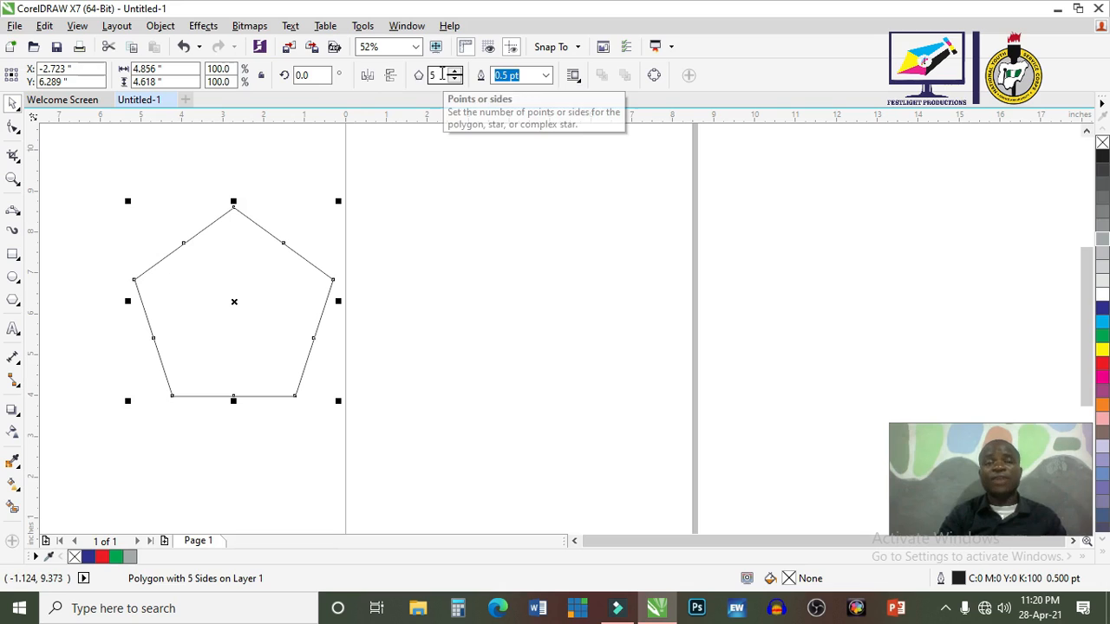
Try the polygon with 6, 7 and 4 sides, and return it to 5 sides
left_click(455, 71)
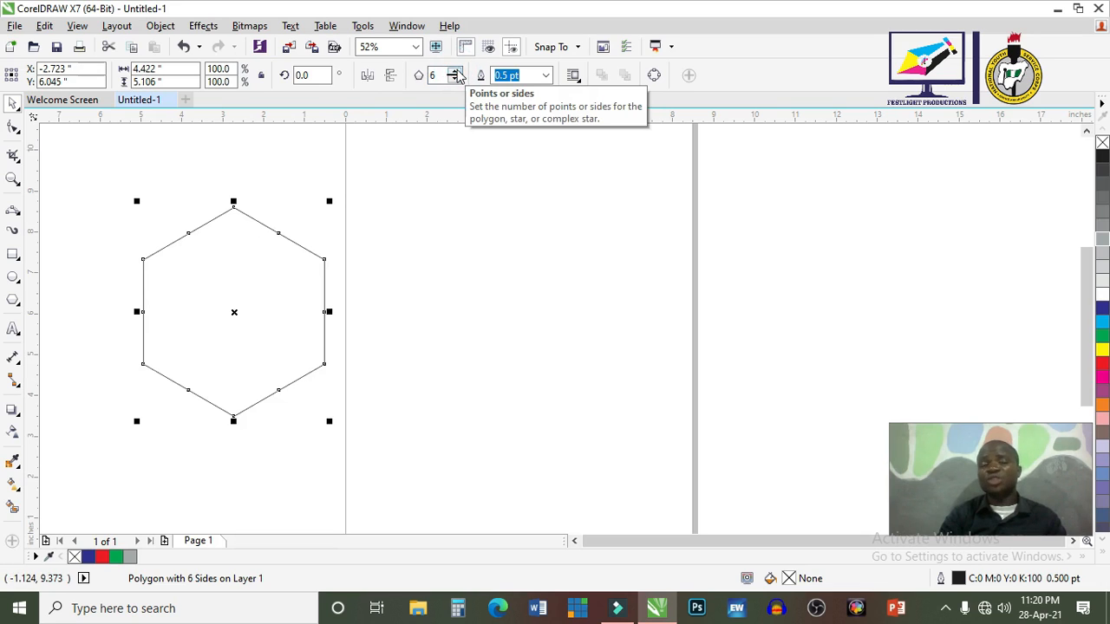
left_click(456, 71)
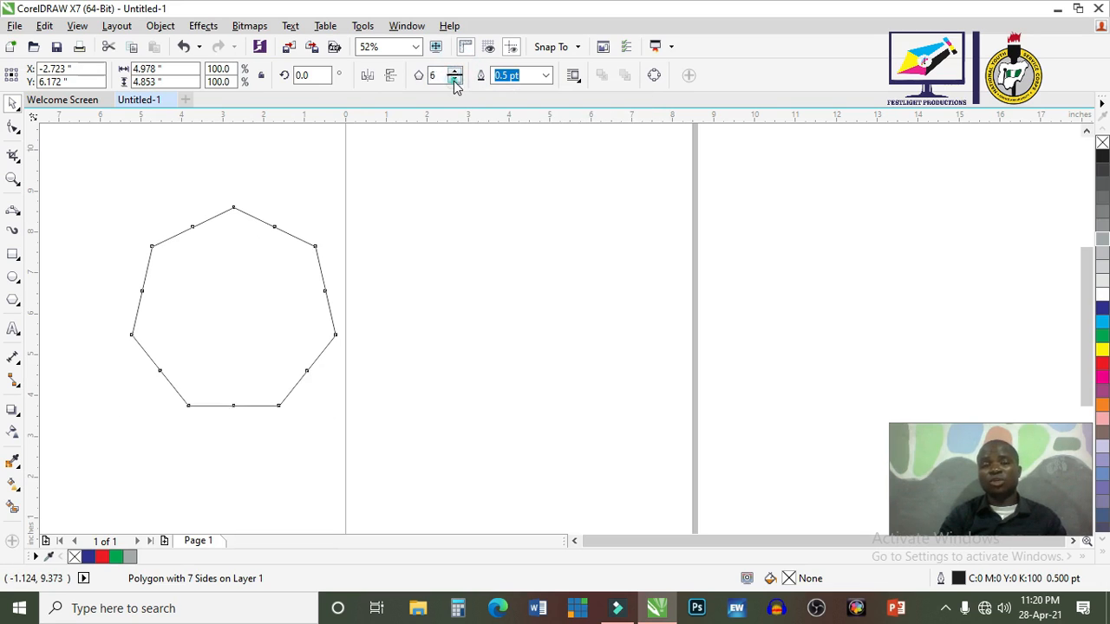
left_click(455, 80)
left_click(455, 80)
left_click(455, 79)
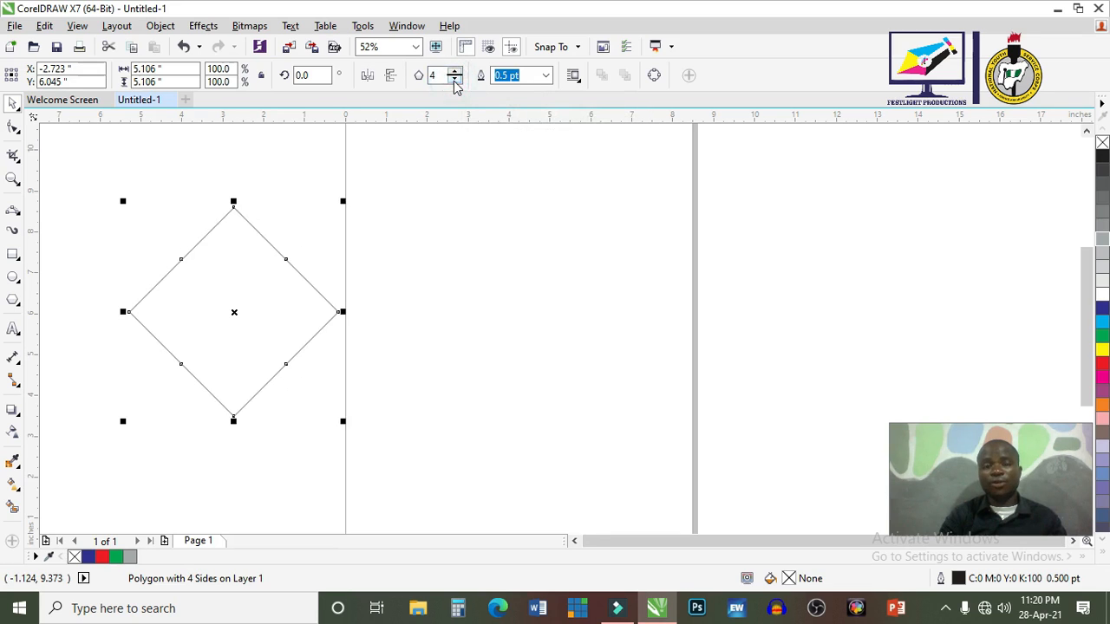
left_click(455, 80)
left_click(456, 71)
left_click(456, 71)
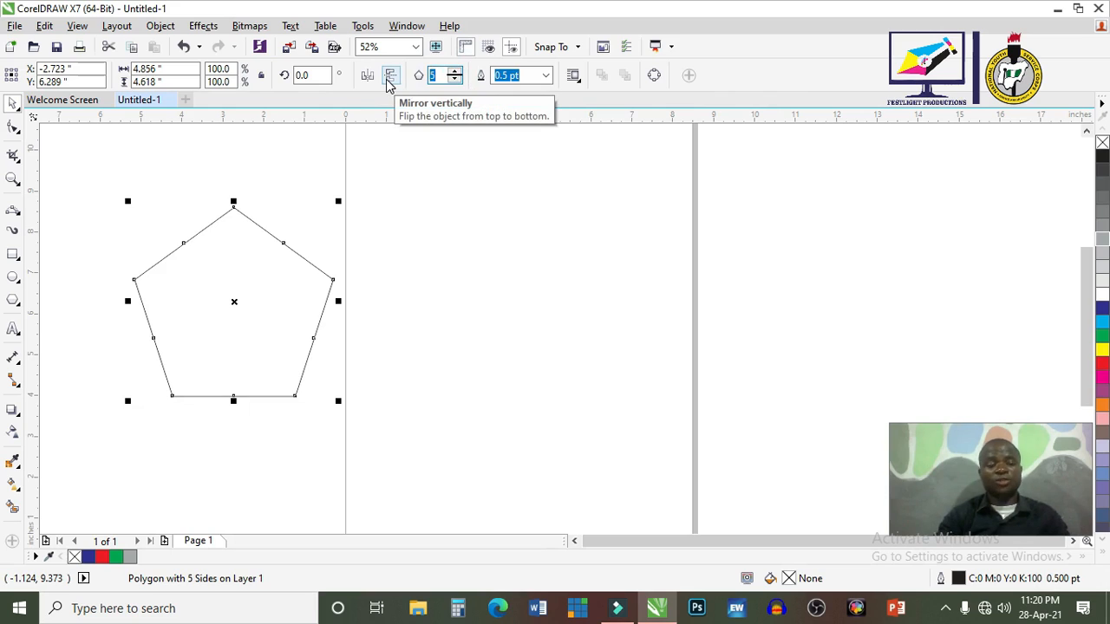
Try setting the polygon to 15 sides, and undo the change
type("15")
key("Return")
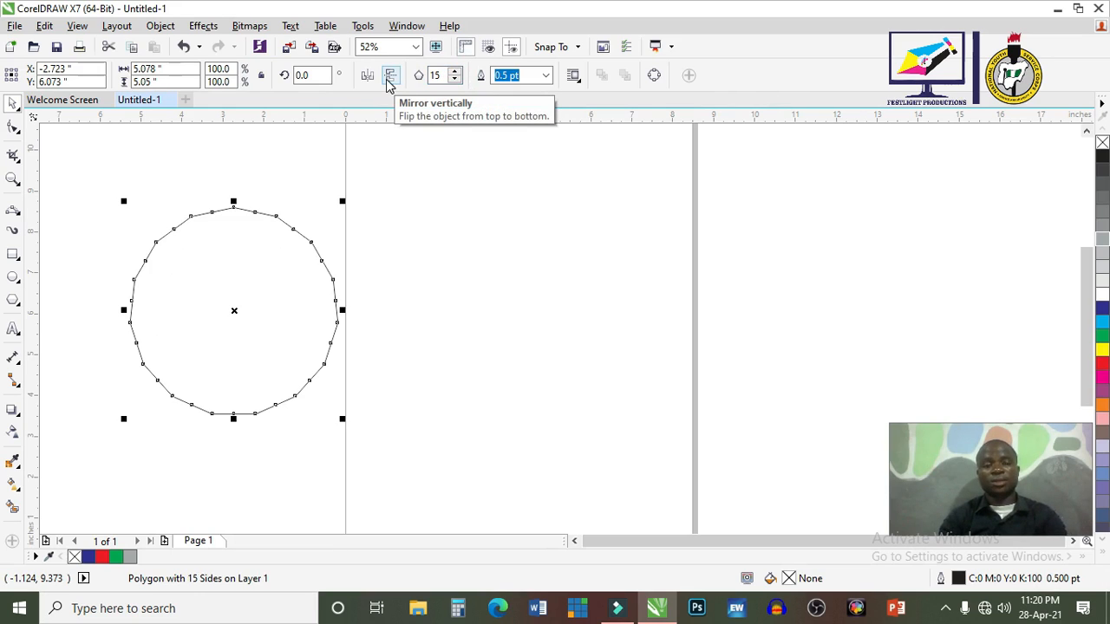
key("ctrl+z")
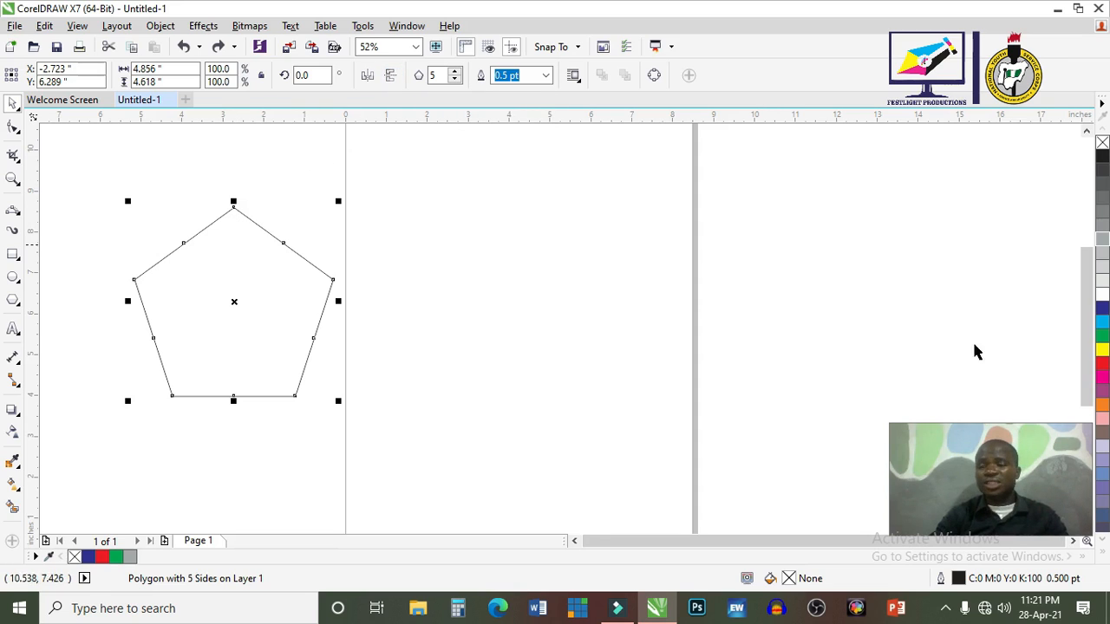
Fill the pentagon with red and round its corners by converting the top node's segment to a curve and removing that node
left_click(1102, 364)
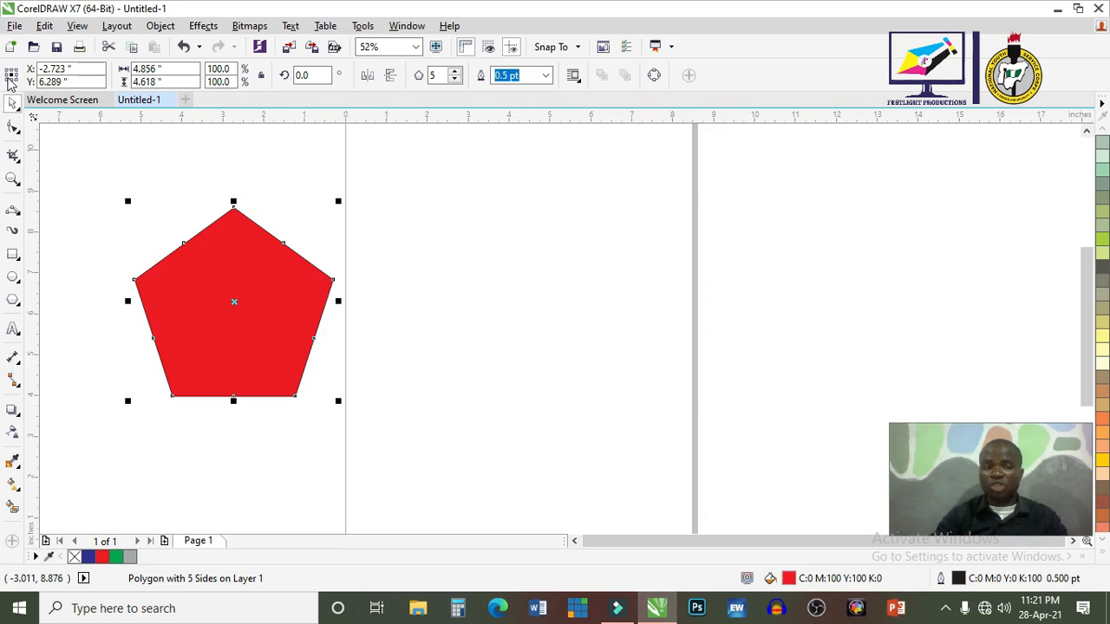
left_click(15, 126)
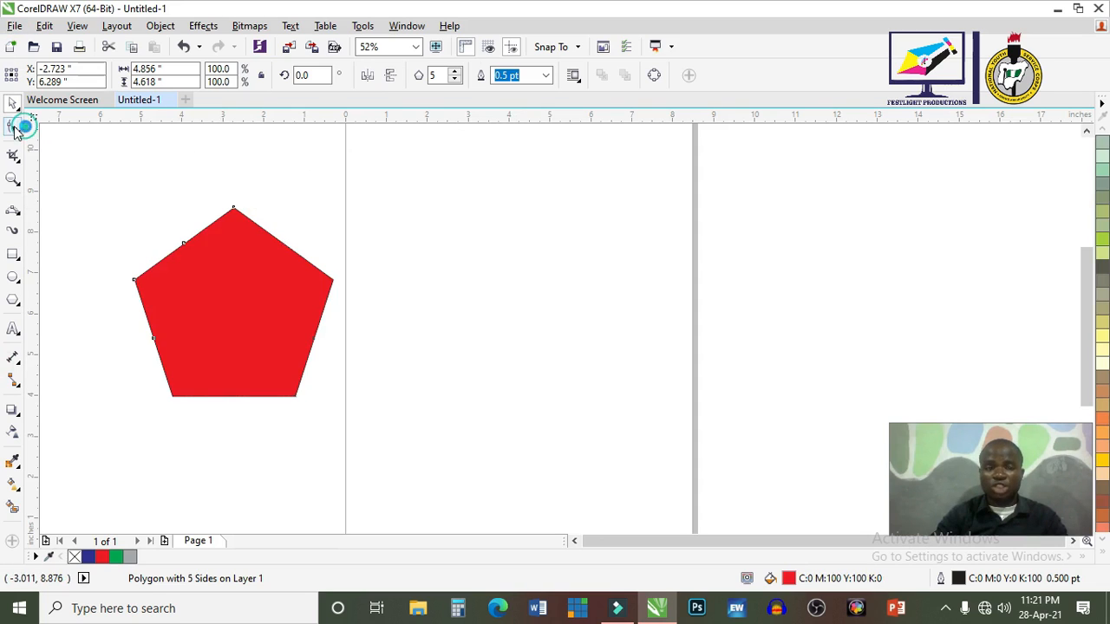
left_click(233, 210)
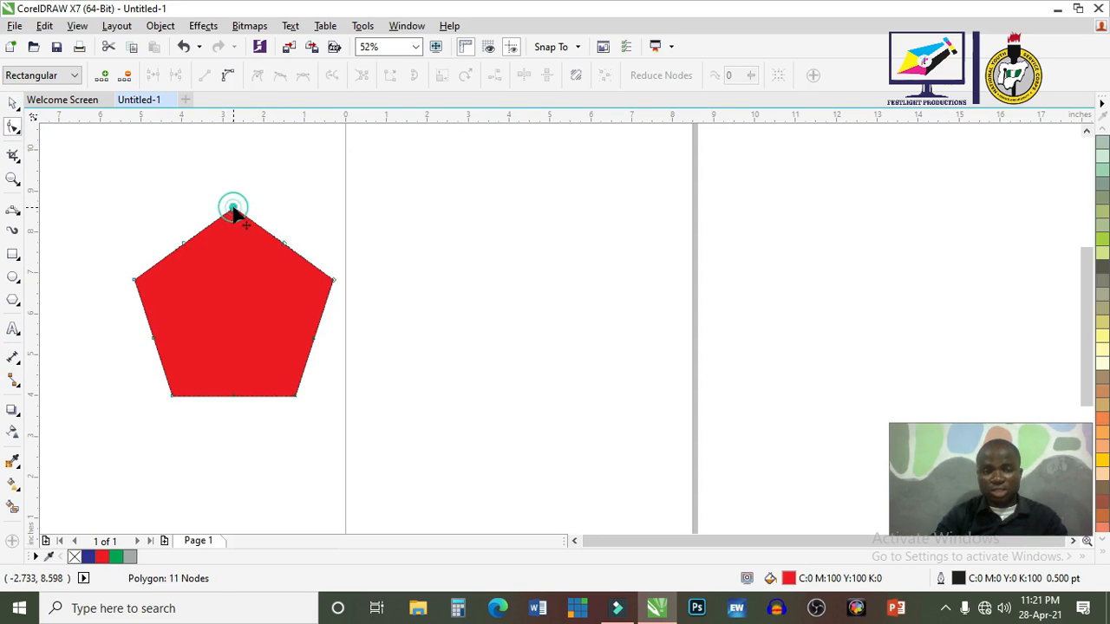
left_click(227, 76)
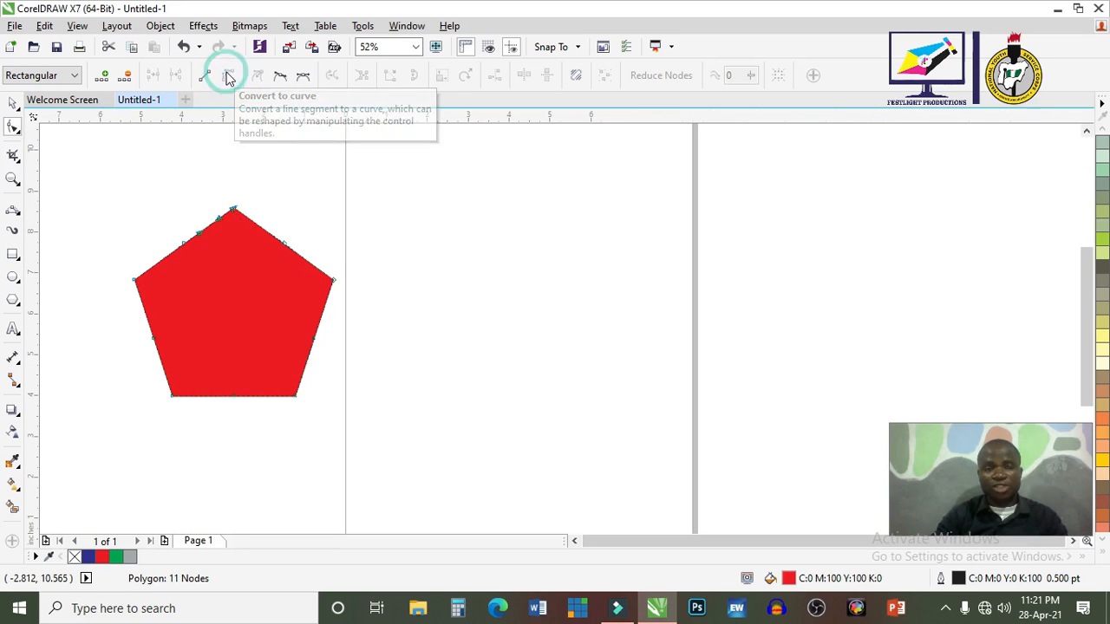
double_click(235, 208)
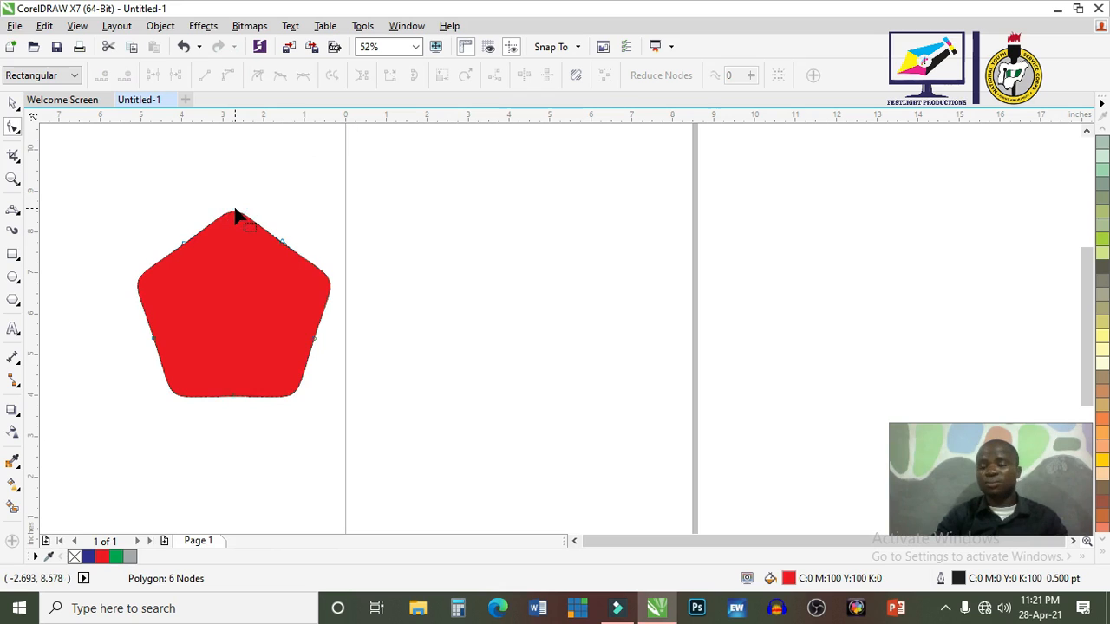
Undo the last node edit and delete the red pentagon
key("space")
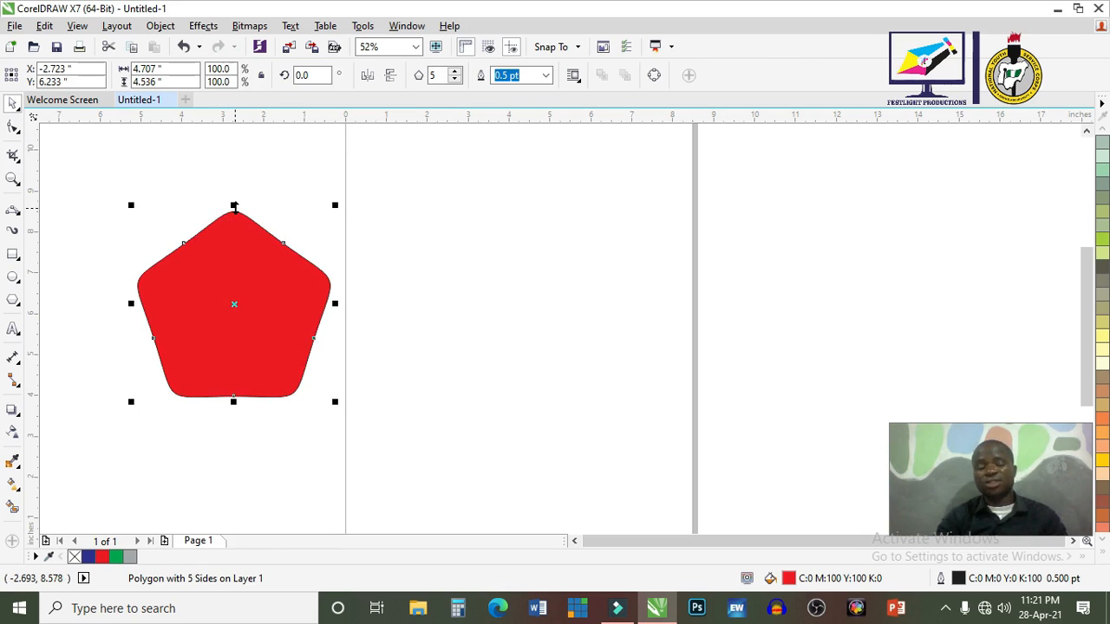
key("ctrl+z")
key("Delete")
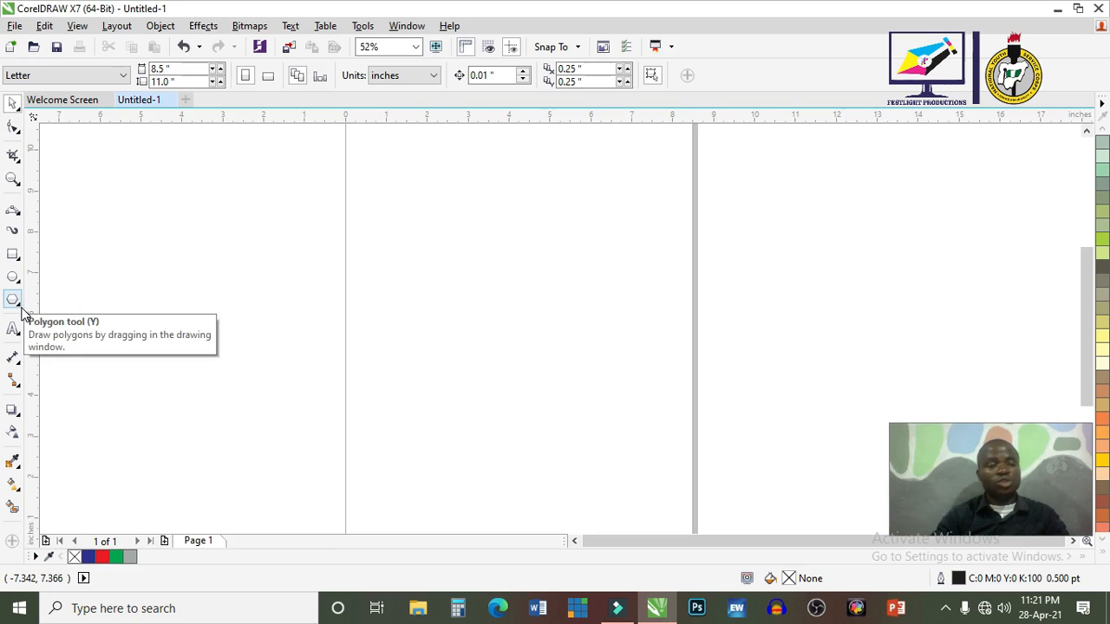
Draw two five-pointed stars side by side, about 6.8 by 6.5 inches and about 6.3 by 6 inches
left_click(14, 300)
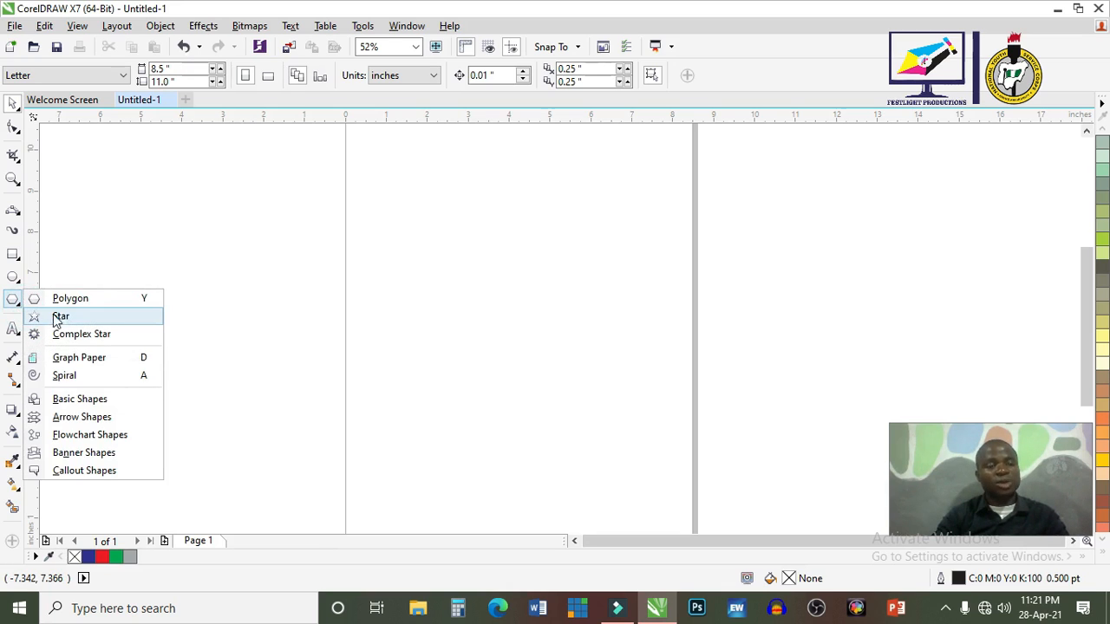
left_click(60, 315)
left_click_drag(159, 191, 445, 454)
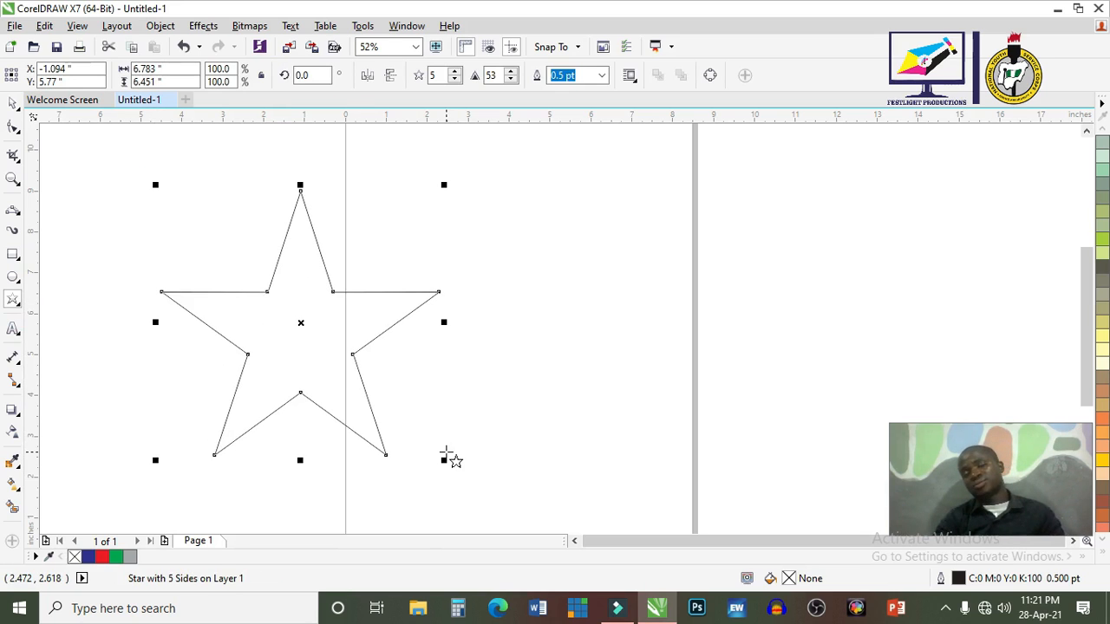
left_click_drag(564, 175, 804, 448)
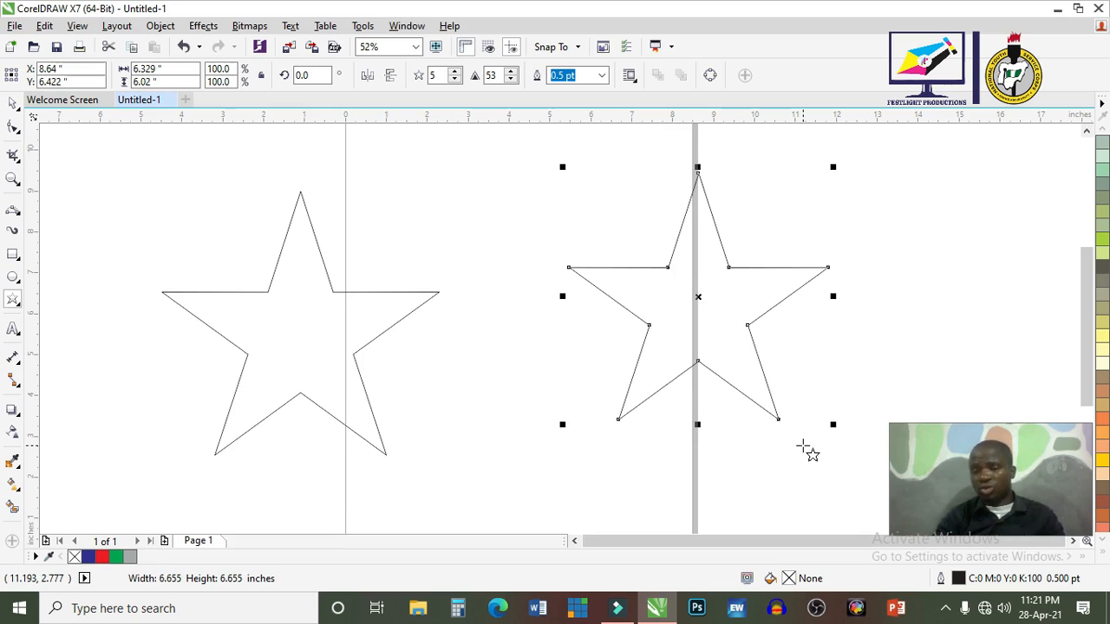
key("space")
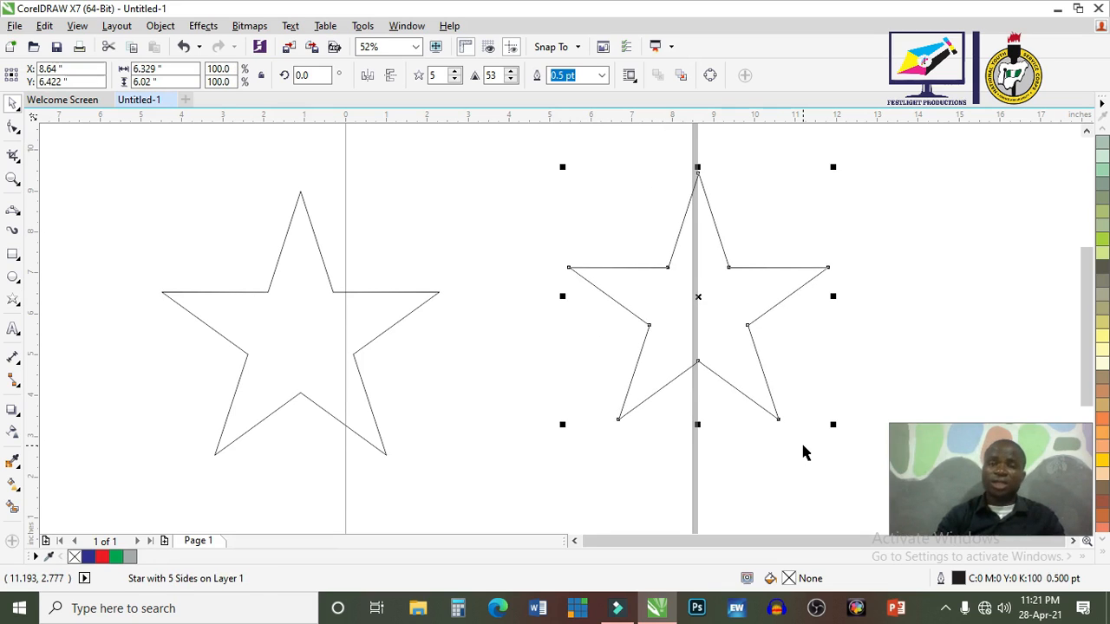
Increase the second star's number of points to 41
left_click(455, 71)
left_click(455, 71)
left_click(455, 72)
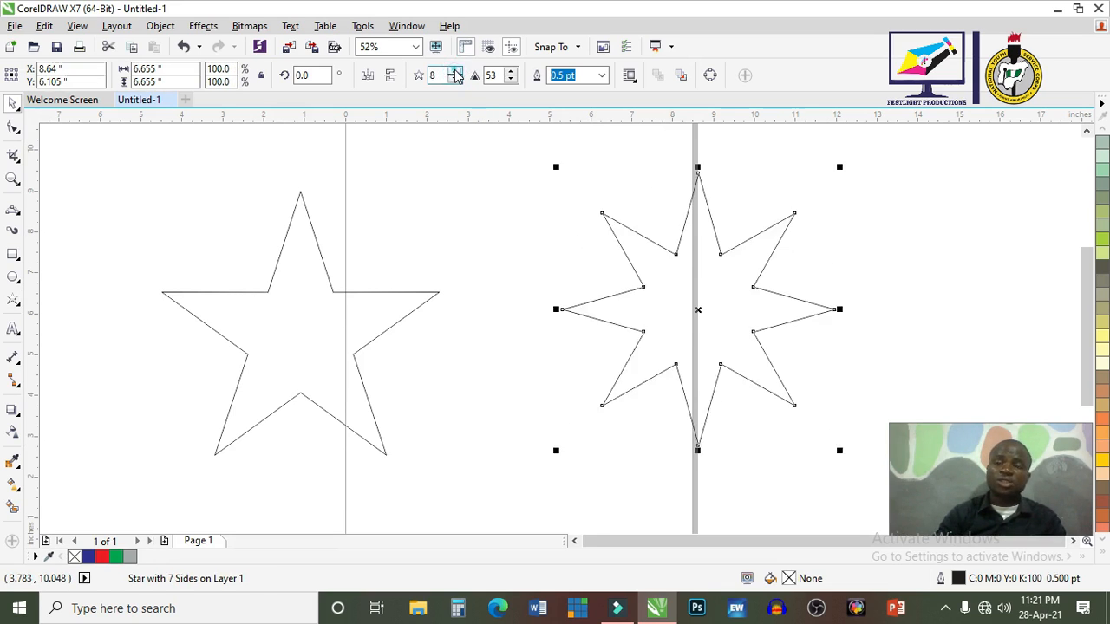
left_click(456, 71)
left_click(455, 71)
left_click(455, 71)
left_click(455, 71)
left_click(455, 72)
left_click(455, 72)
left_click(455, 71)
left_click(455, 72)
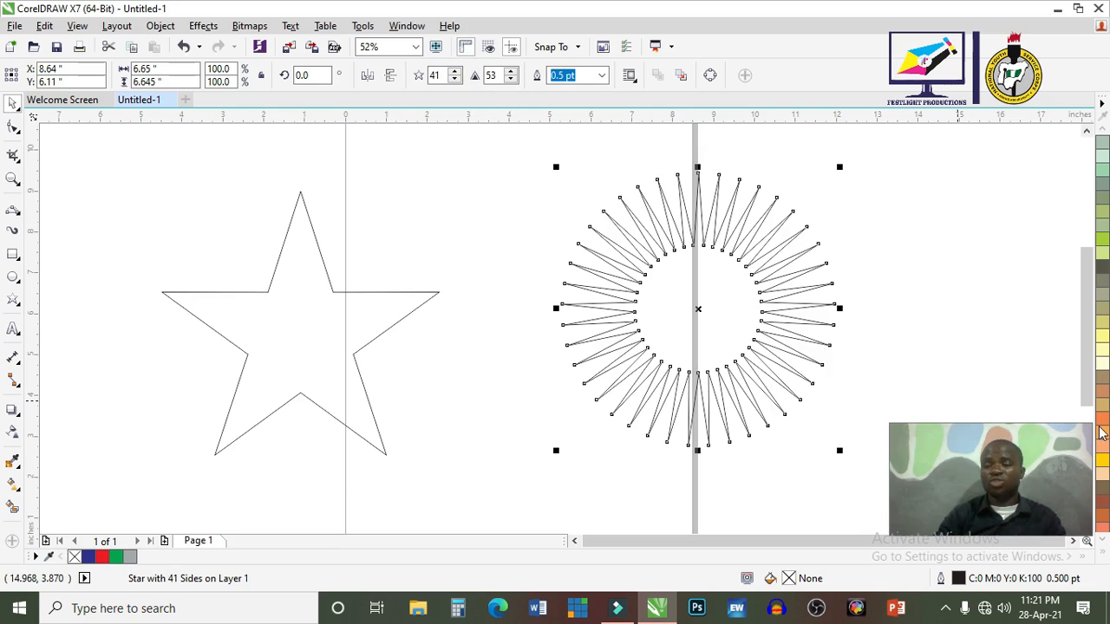
Fill the 41-point star with deep yellow (C0 M20 Y100 K0) and shorten its spikes to sharpness 18 by reshaping the inner nodes outward
left_click(1101, 461)
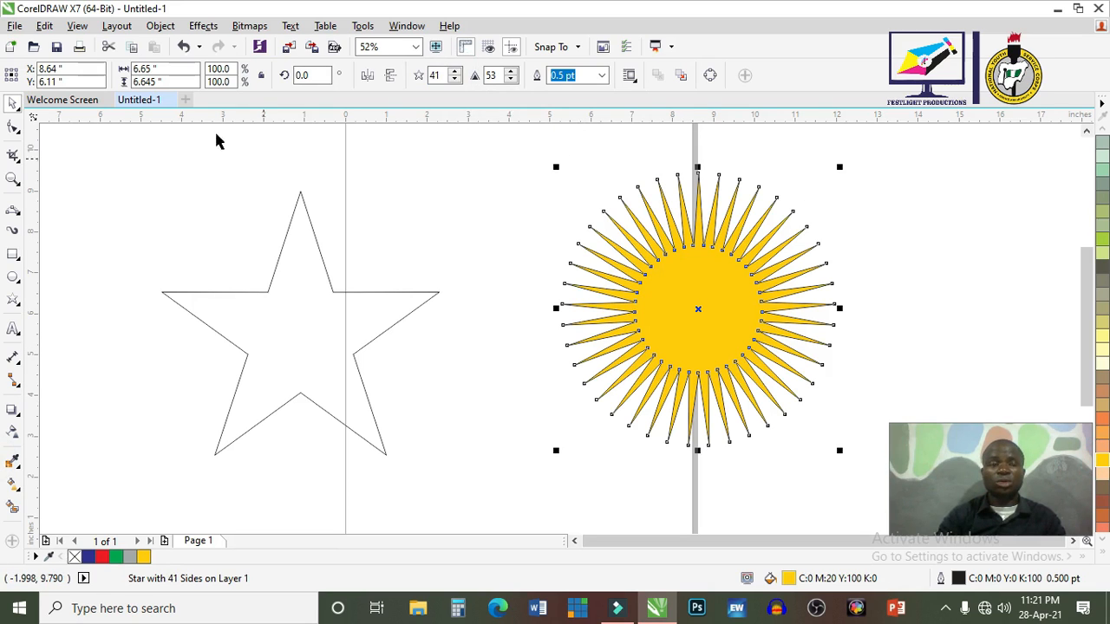
left_click(13, 126)
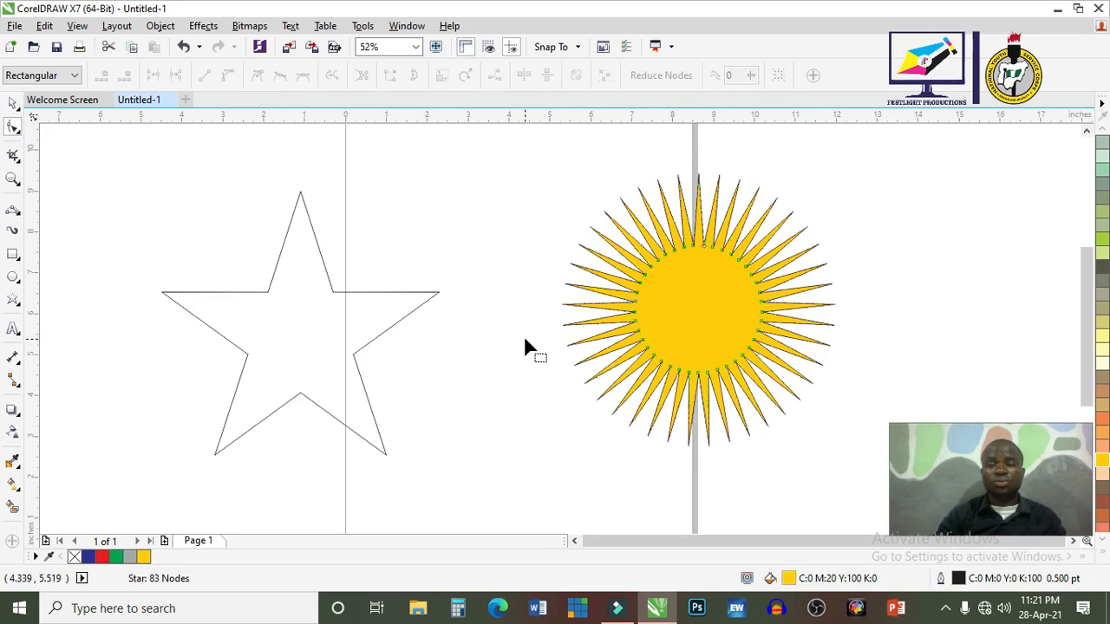
left_click_drag(701, 244, 701, 198)
key("space")
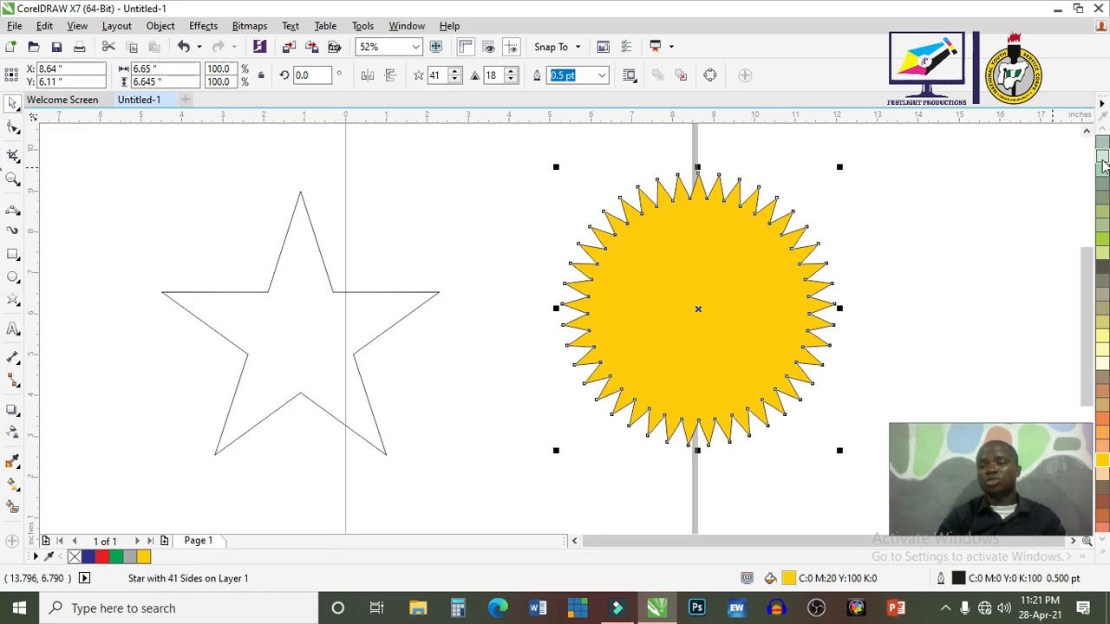
Change the 41-point star's fill to red (C0 M100 Y100 K0) from the colour palette
left_click(1103, 130)
left_click(1103, 130)
left_click(1102, 130)
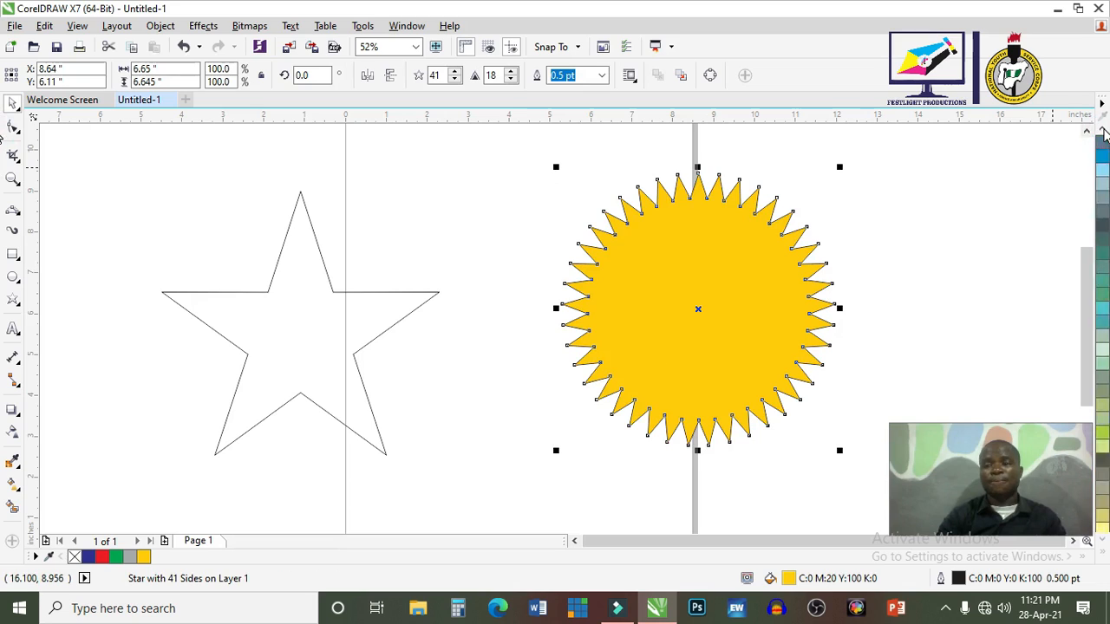
left_click(1103, 130)
left_click(1102, 130)
left_click(1103, 130)
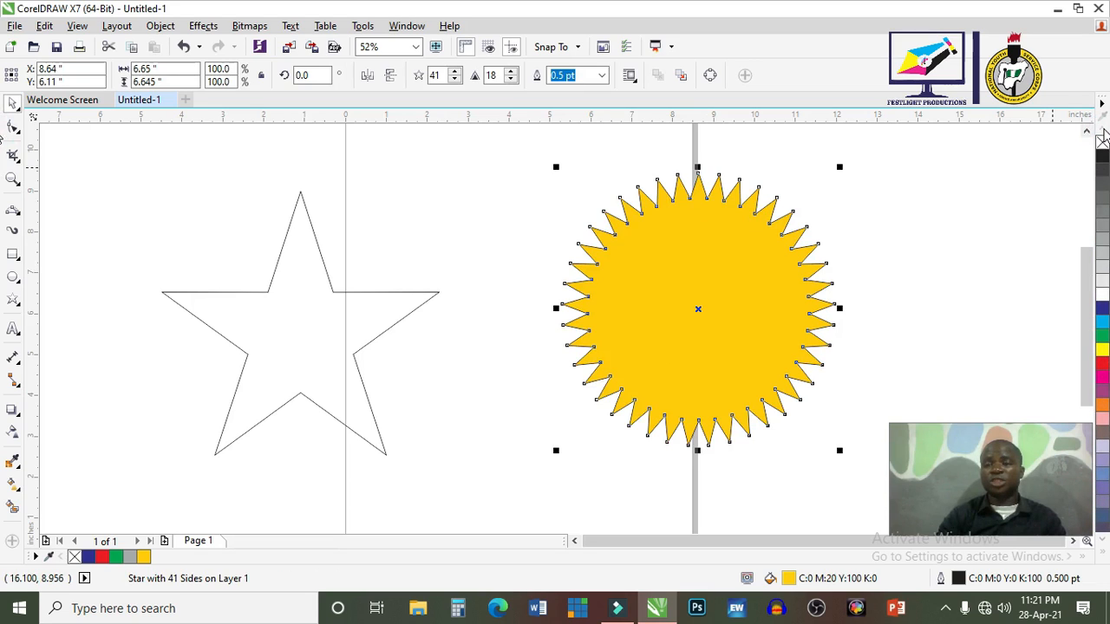
left_click(1102, 362)
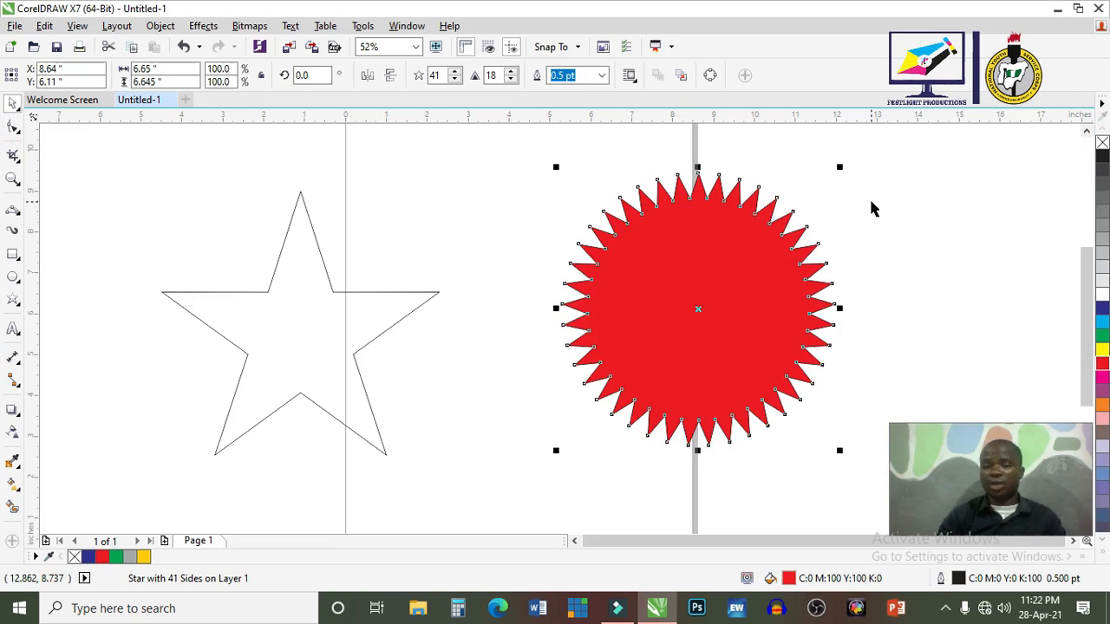
Delete the red 41-point star and the unfilled five-pointed star
key("Delete")
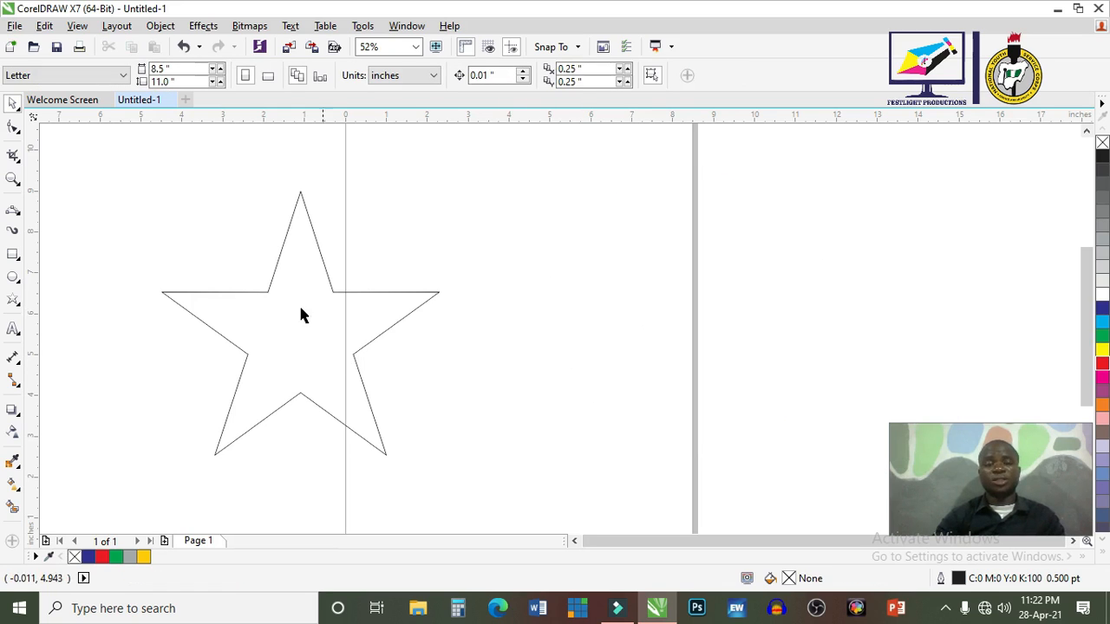
left_click(299, 307)
key("Delete")
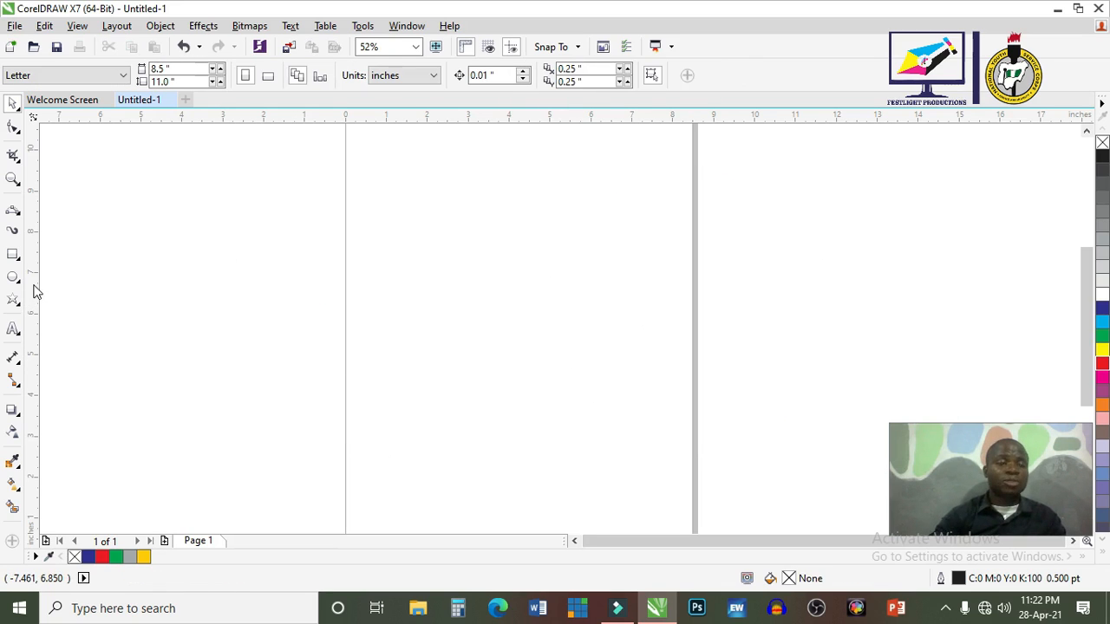
Draw a nine-point complex star about 9.4 by 9.2 inches and fill it with red
left_click(21, 307)
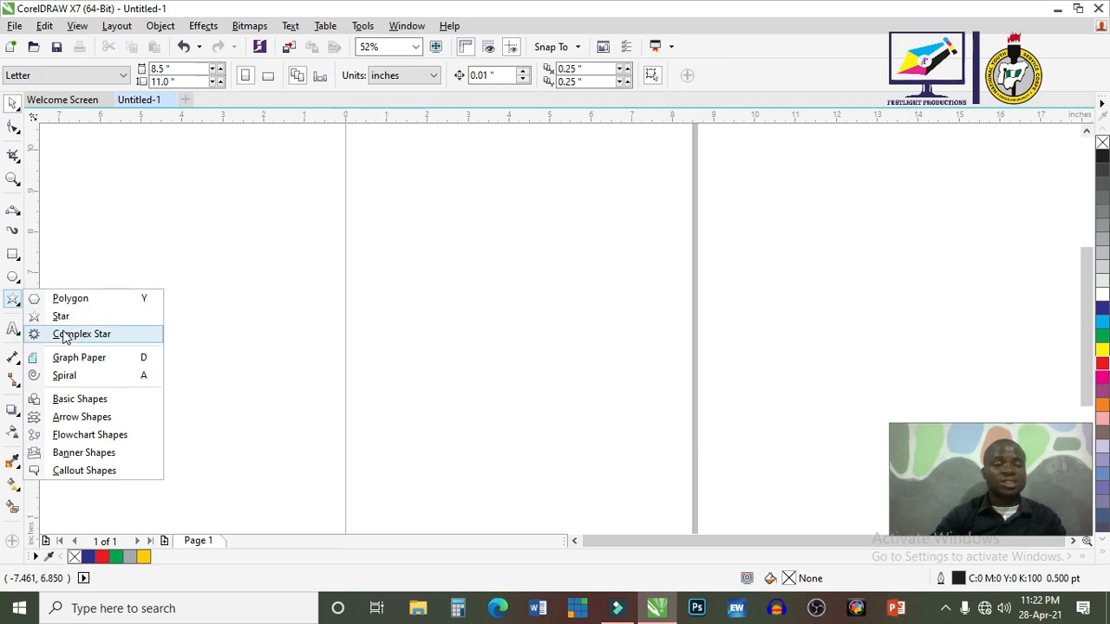
left_click(62, 332)
left_click_drag(208, 172, 597, 488)
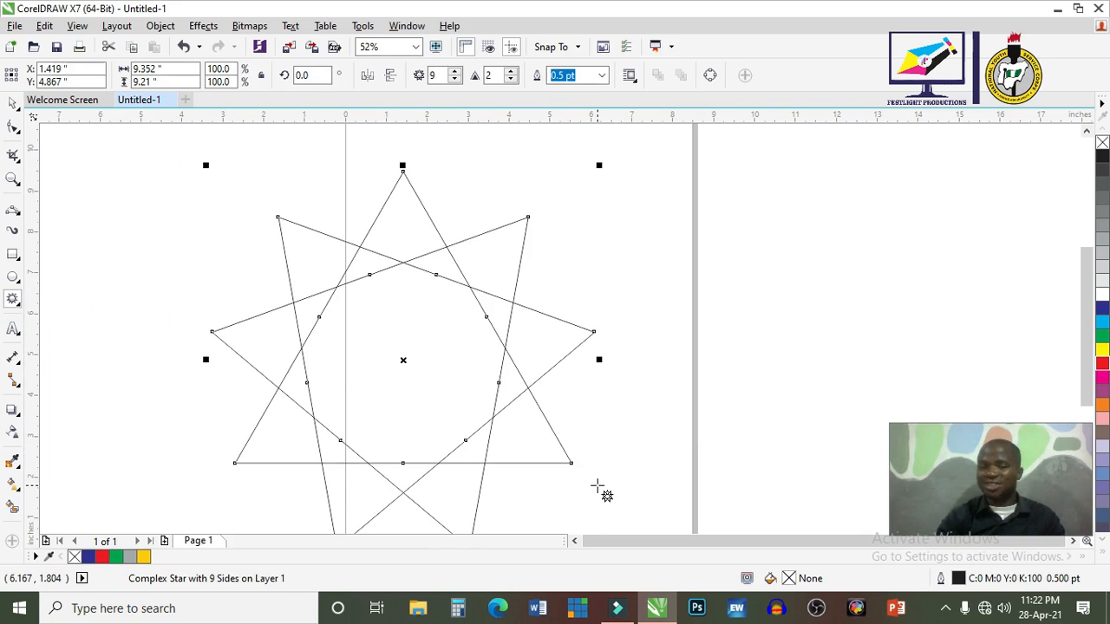
key("space")
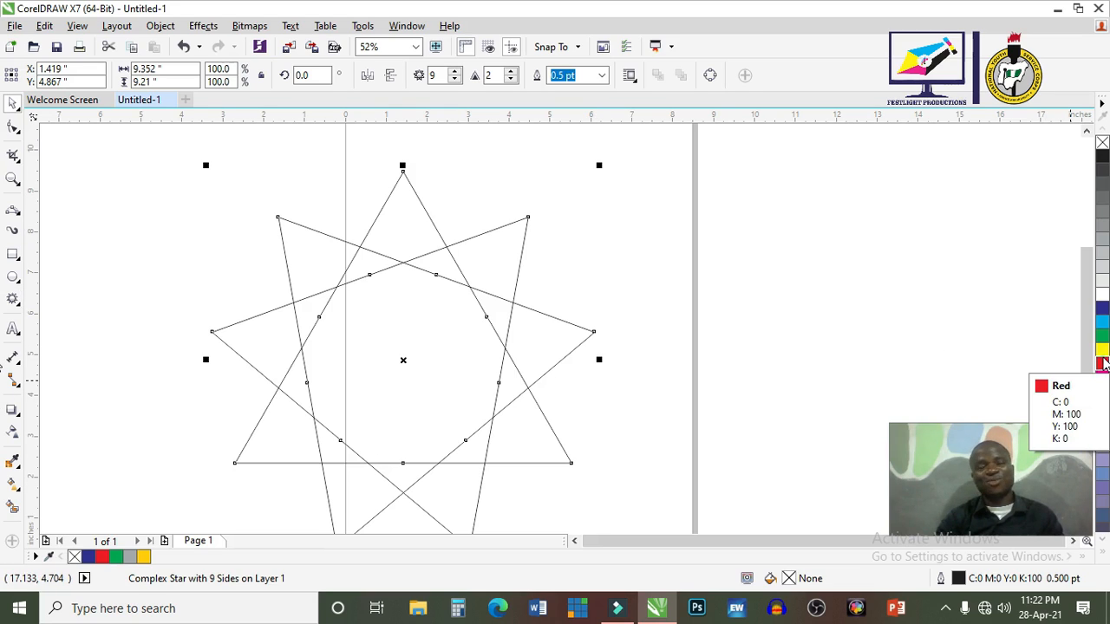
left_click(1102, 363)
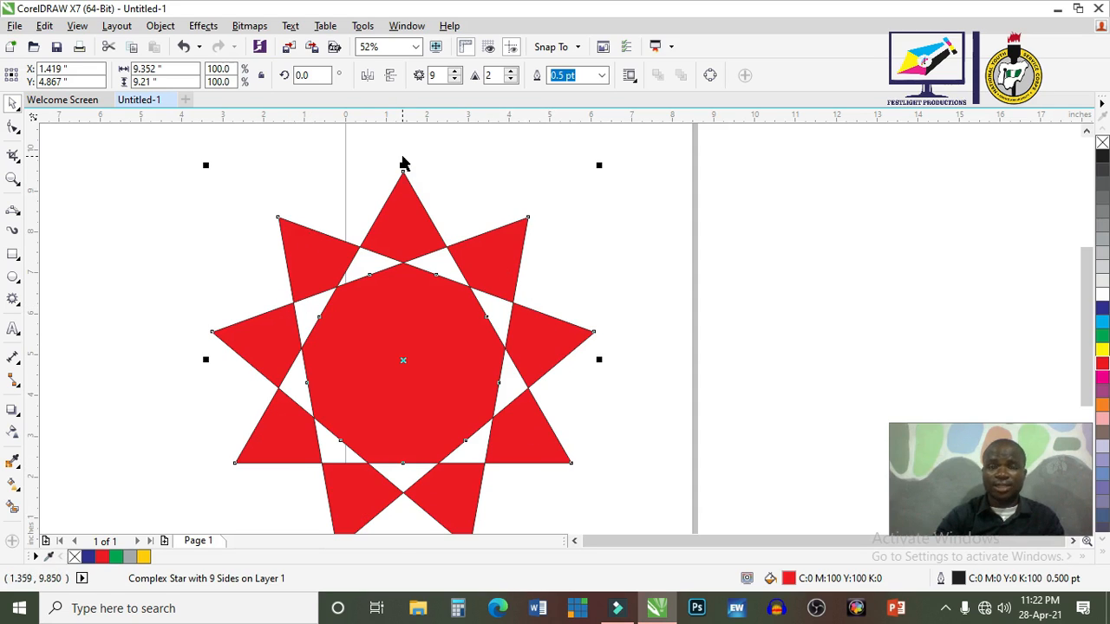
Increase the complex star's number of points to 12 and further to 41
left_click(457, 73)
left_click(456, 73)
left_click(457, 72)
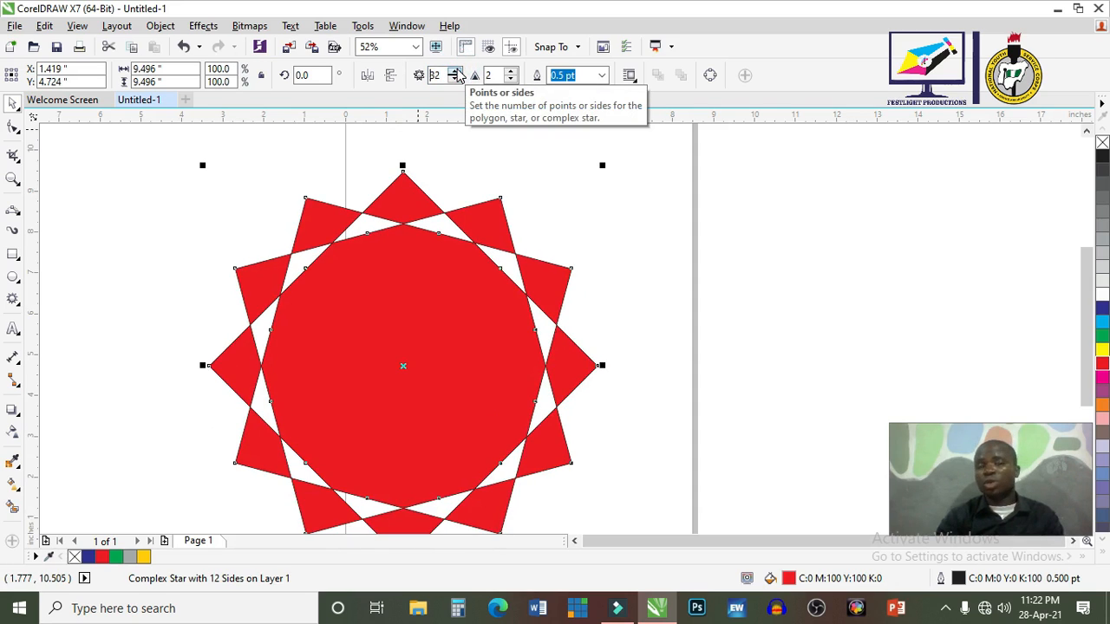
left_click(457, 75)
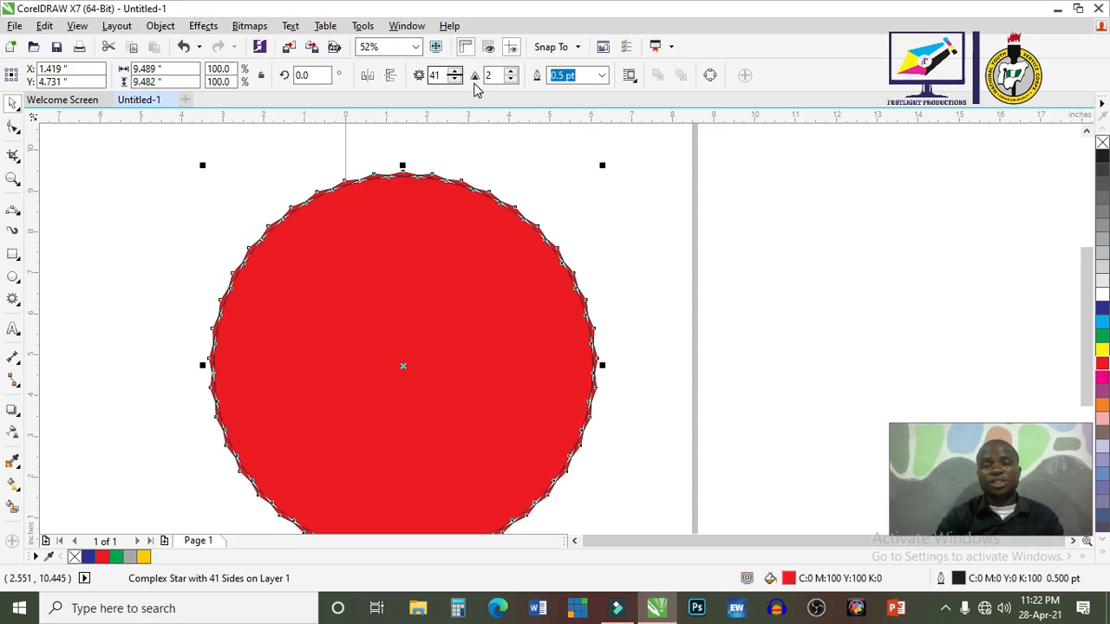
Raise the complex star's sharpness step by step to 8, and delete the star
left_click(511, 74)
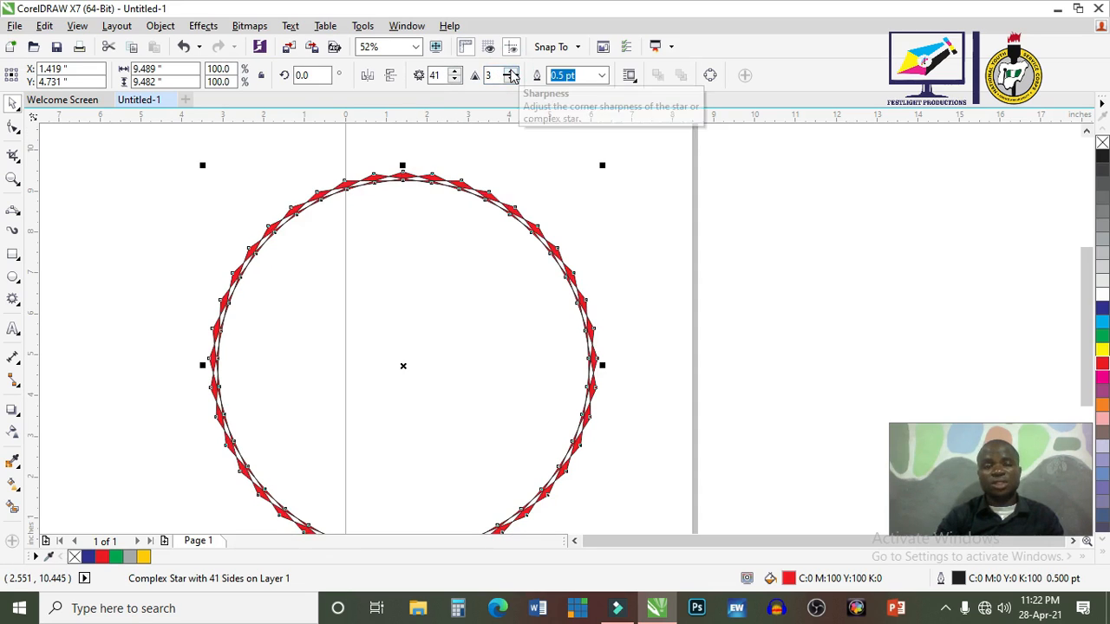
left_click(511, 74)
left_click(511, 71)
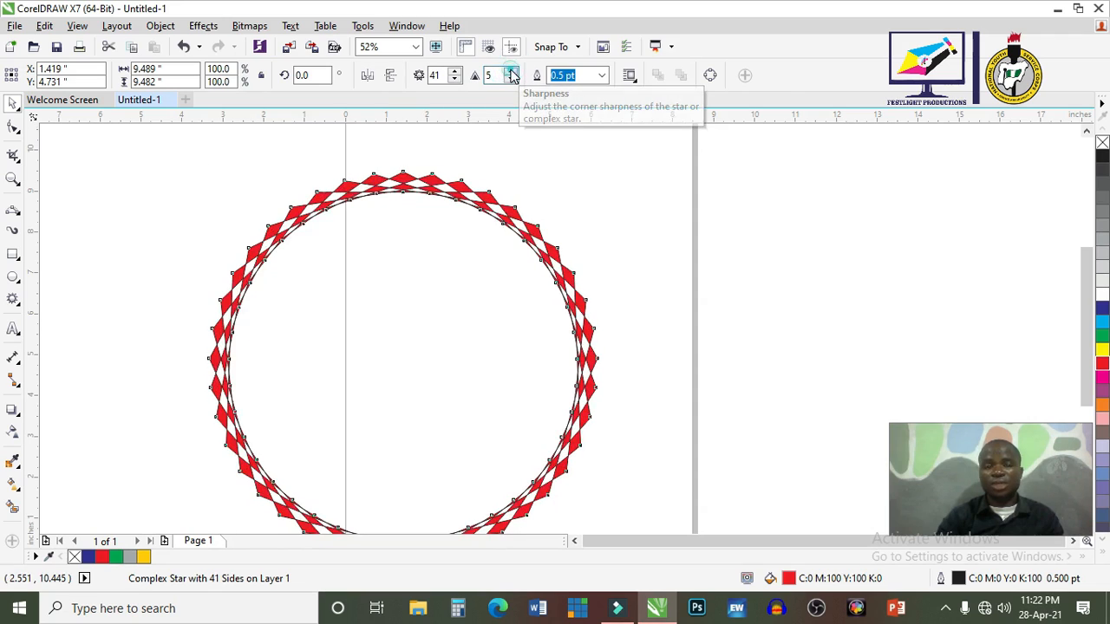
left_click(510, 71)
left_click(511, 71)
left_click(511, 71)
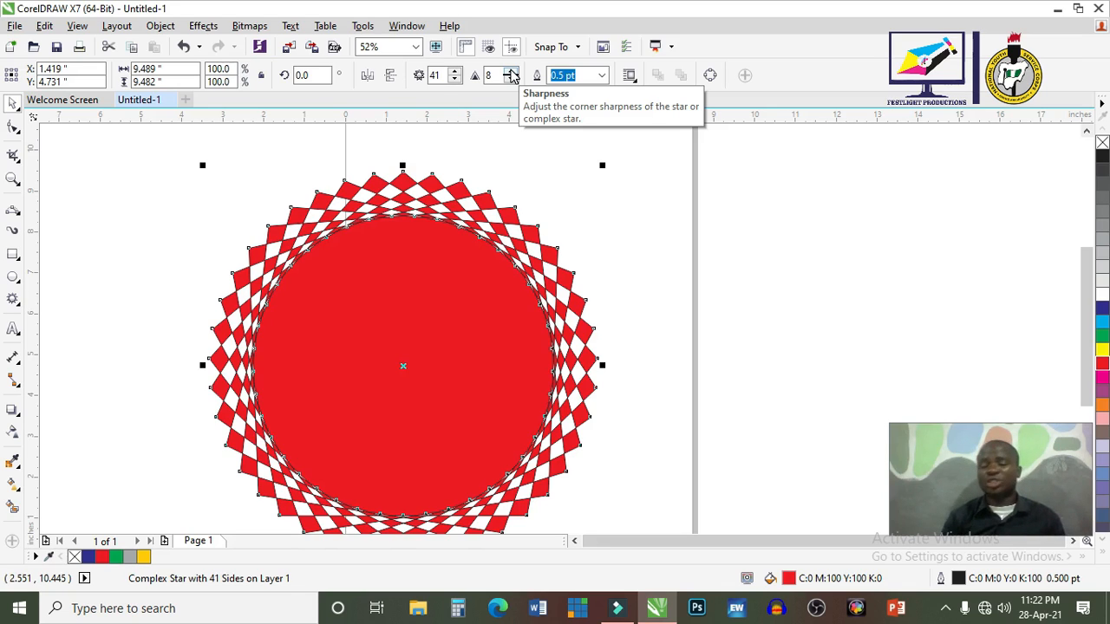
key("Delete")
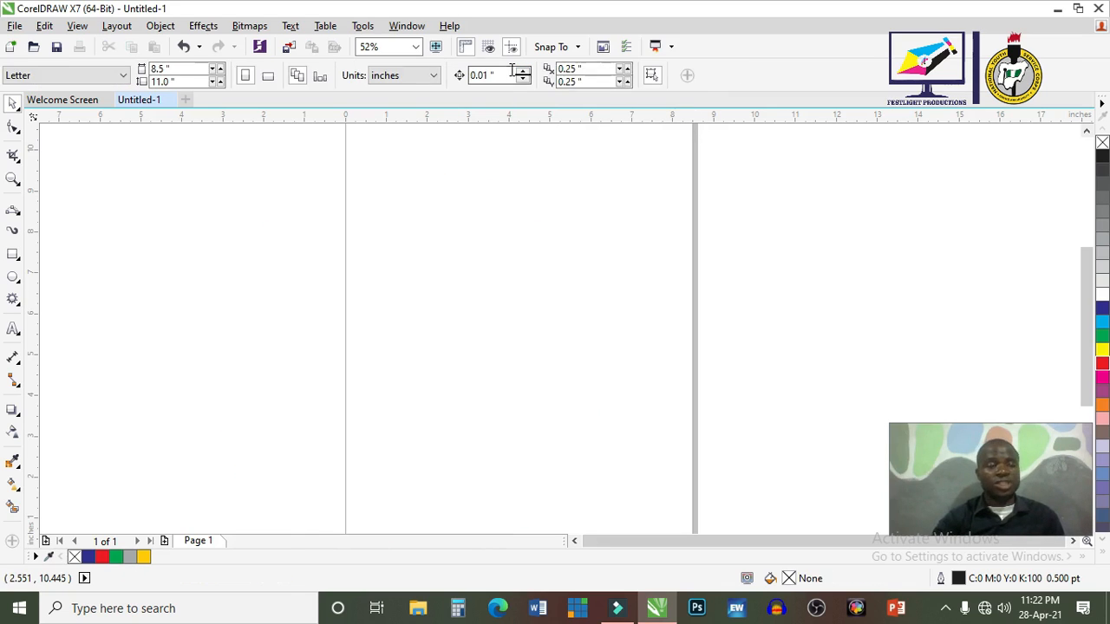
Draw a parallelogram about 4.9 by 4.6 inches with the Basic Shapes tool, near the upper part of the page's left edge
left_click(13, 300)
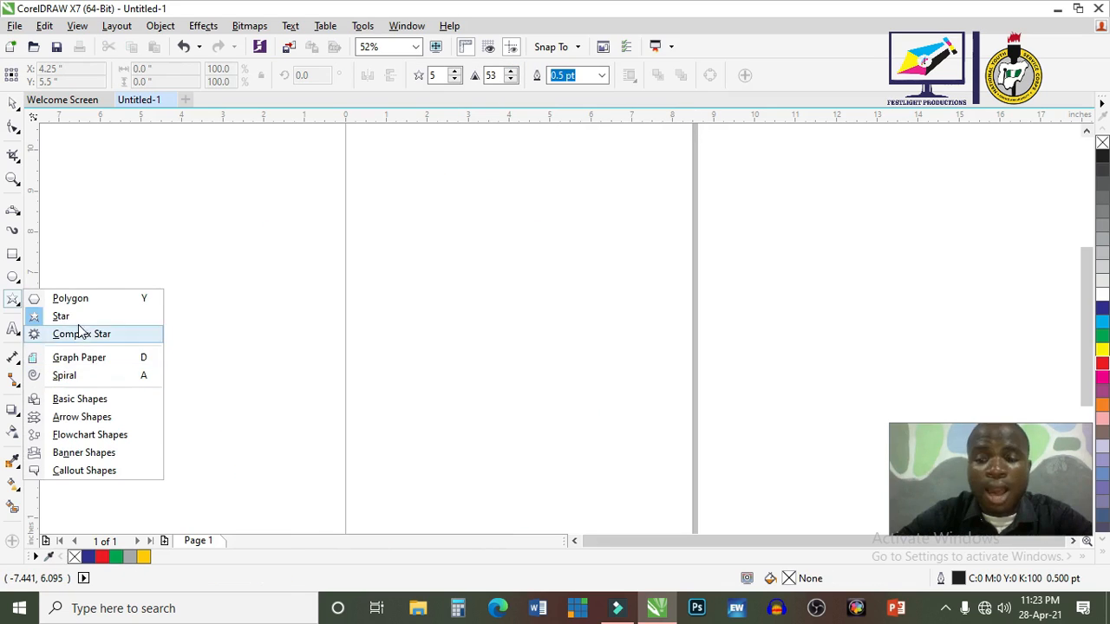
left_click(69, 399)
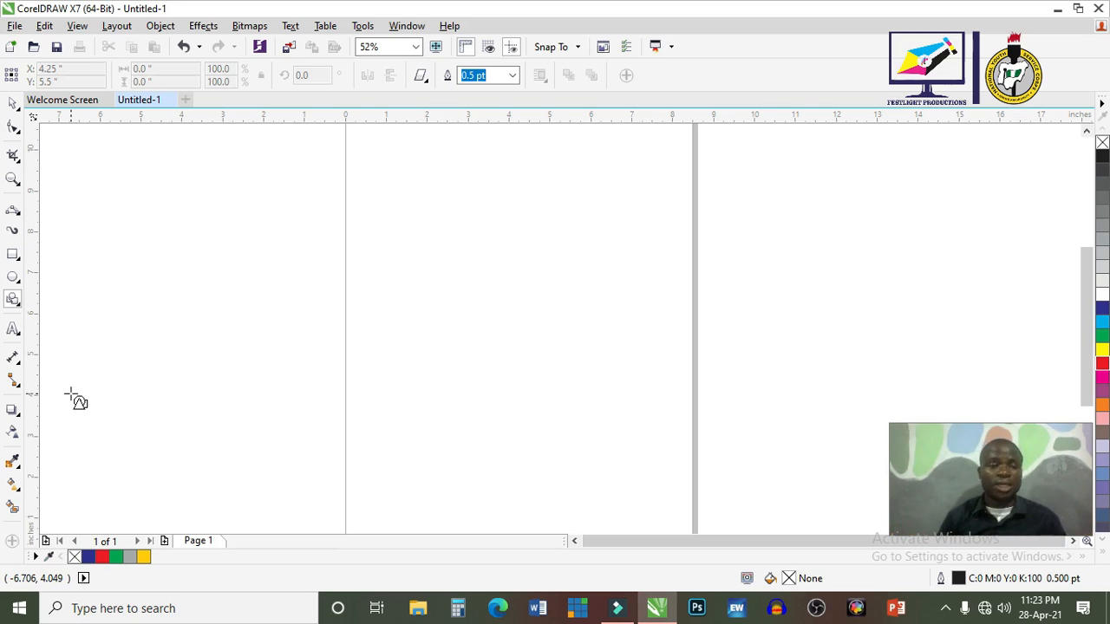
left_click(426, 79)
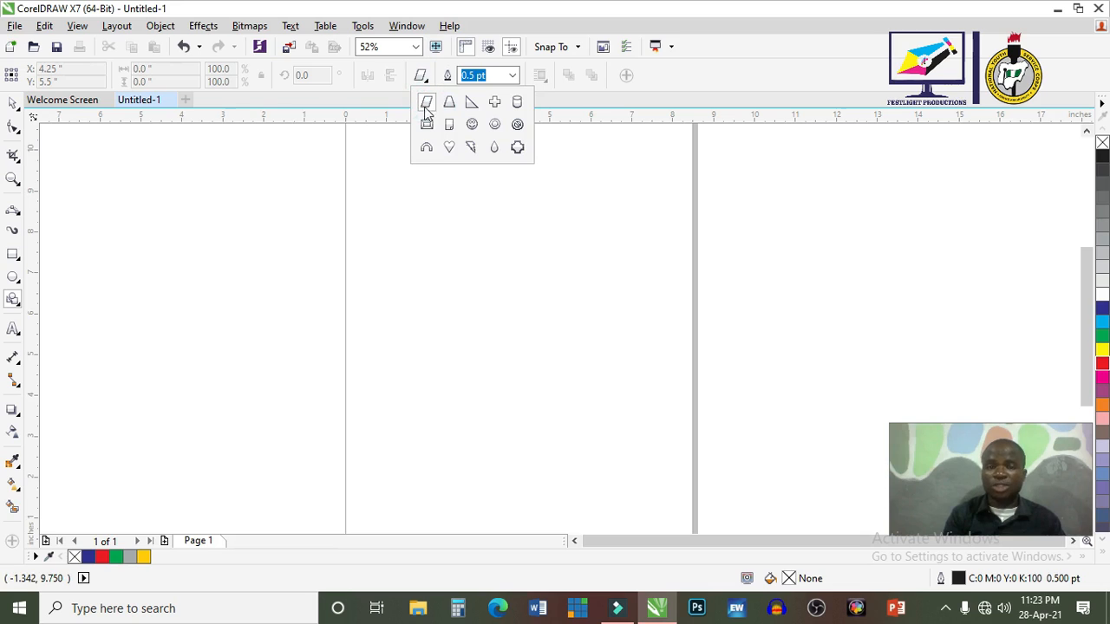
left_click_drag(287, 174, 485, 362)
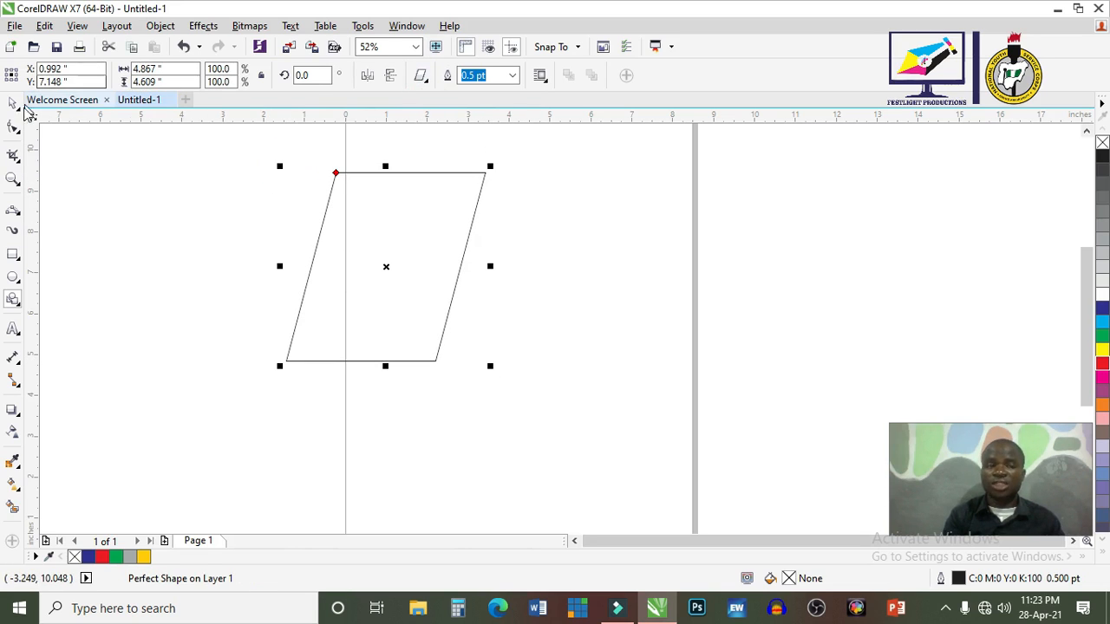
Reduce the parallelogram's slant slightly by moving its red control node with the Shape tool
left_click(14, 126)
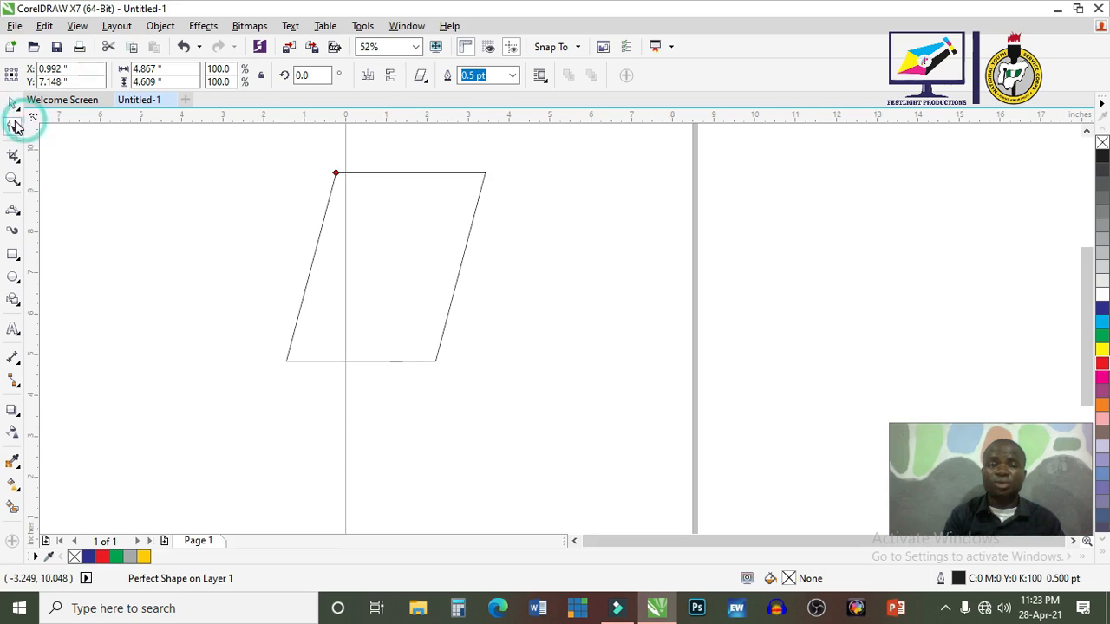
left_click(337, 174)
mouse_move(337, 175)
left_mouse_down()
mouse_move(388, 188)
mouse_move(350, 174)
mouse_move(333, 205)
mouse_move(338, 192)
left_mouse_up()
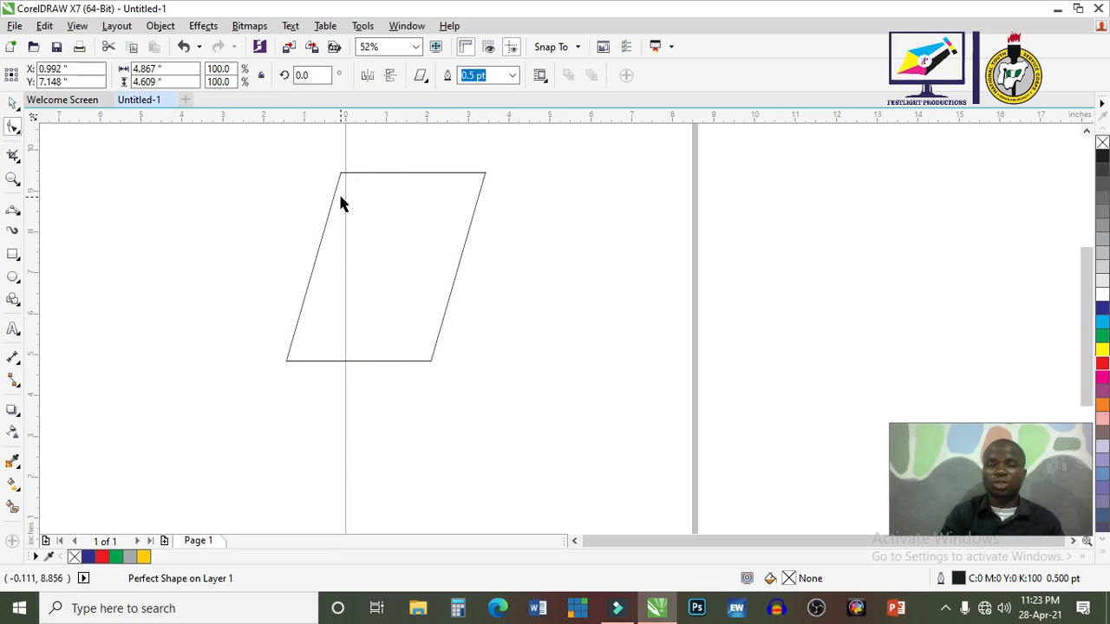
key("space")
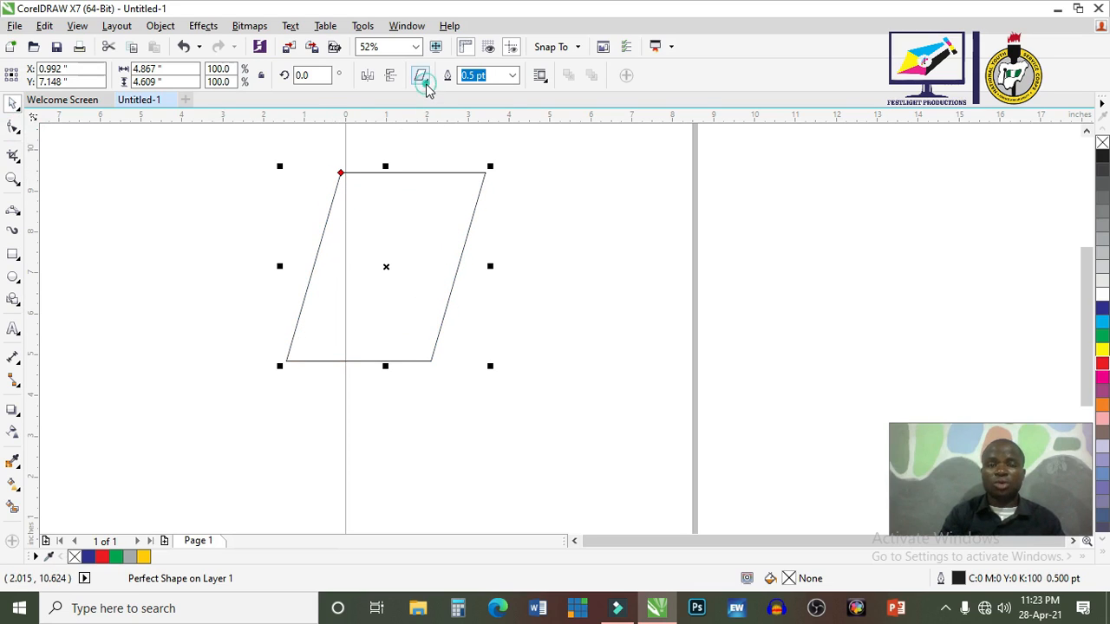
Choose the teardrop basic shape, draw it about 3.2 by 6.3 inches on the page, and fill it with blue (C100 M100 Y0 K0)
left_click(422, 76)
left_click(447, 147)
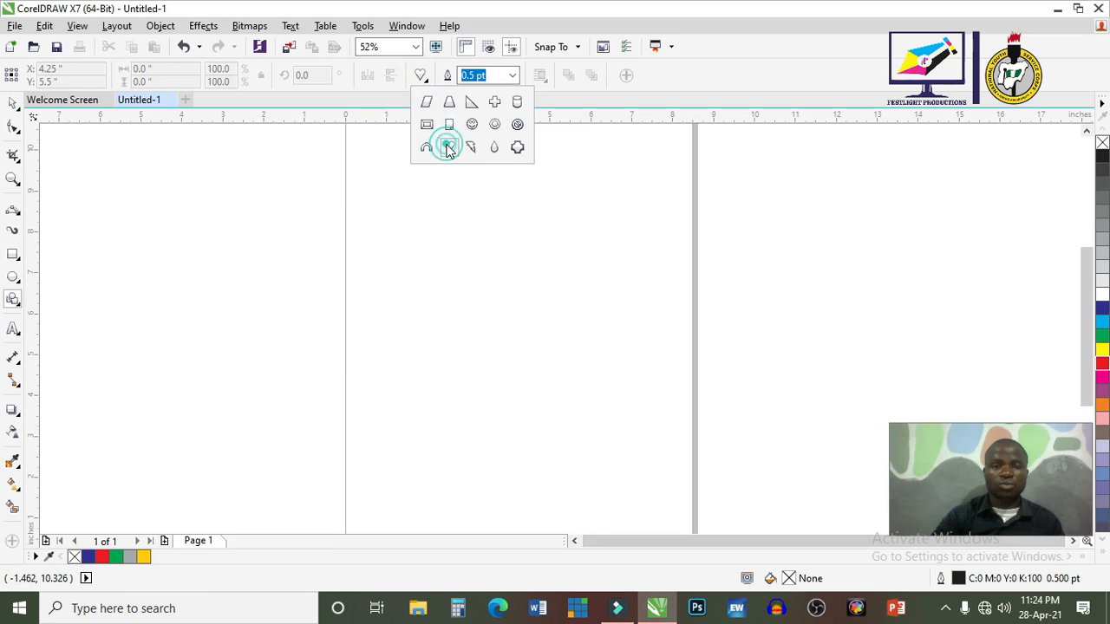
left_click(494, 147)
left_click_drag(455, 157, 587, 417)
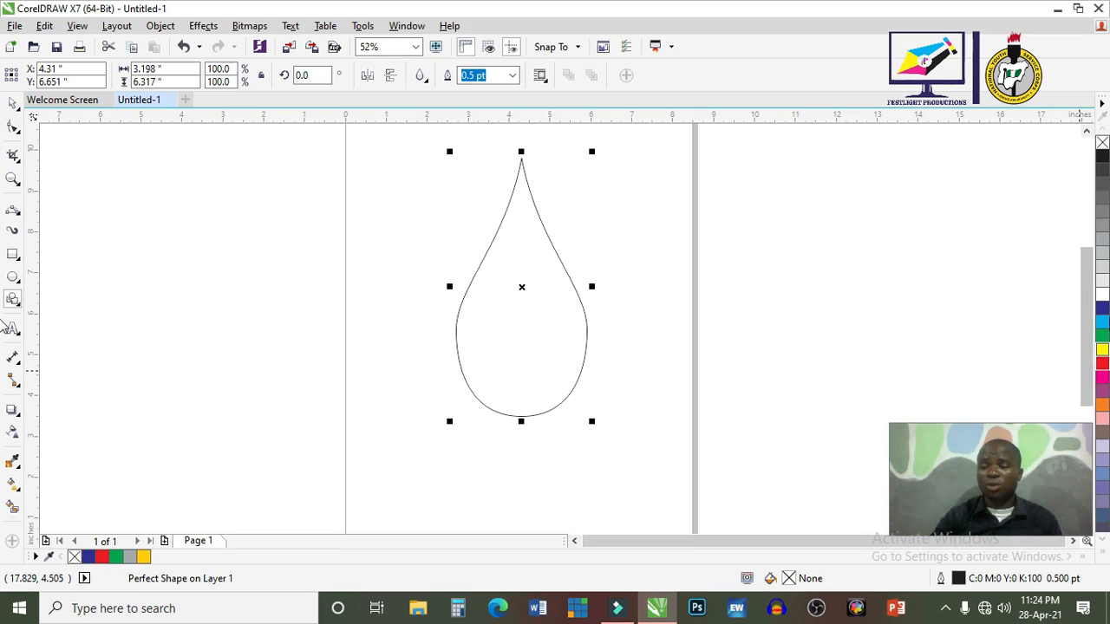
left_click(1102, 308)
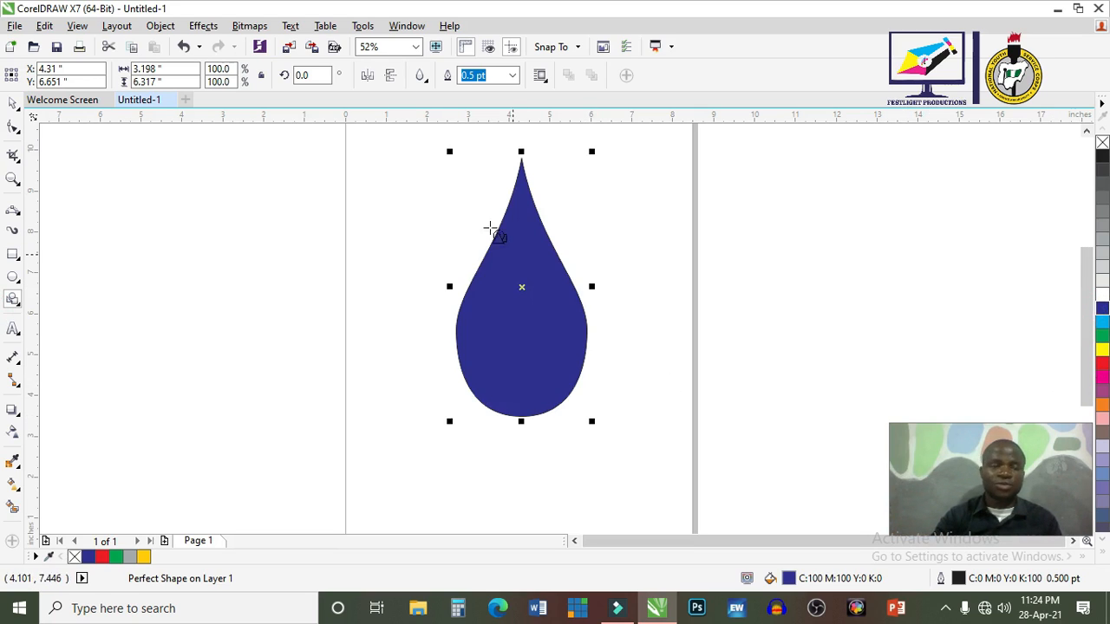
left_click(11, 102)
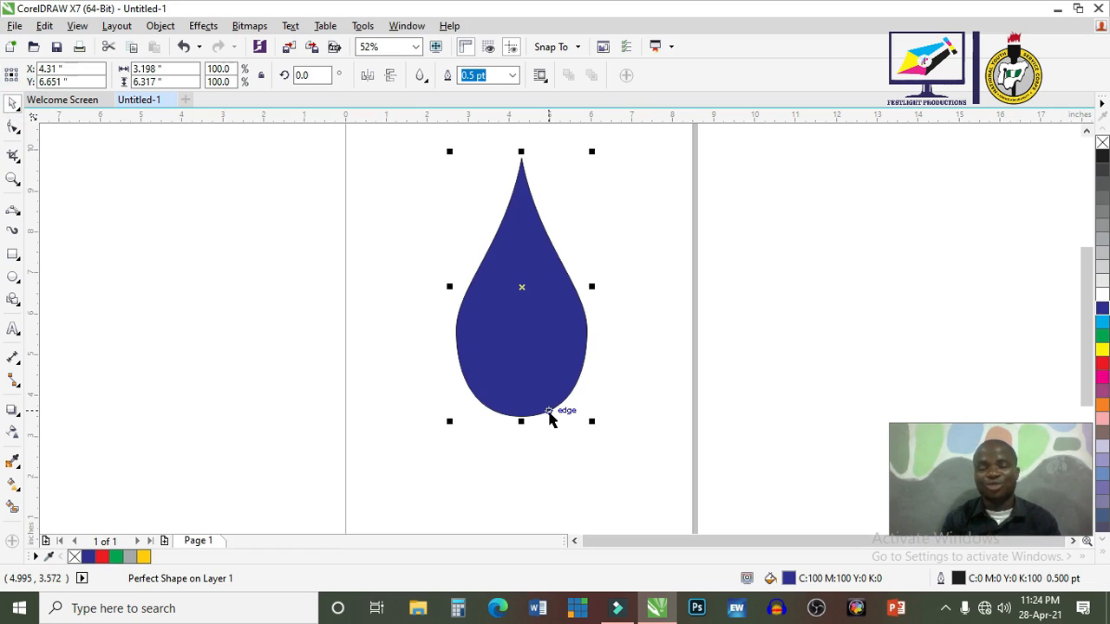
Flip the teardrop vertically, and draw a white-filled circle about 1.2 inches across inside its wide upper part
left_click(391, 77)
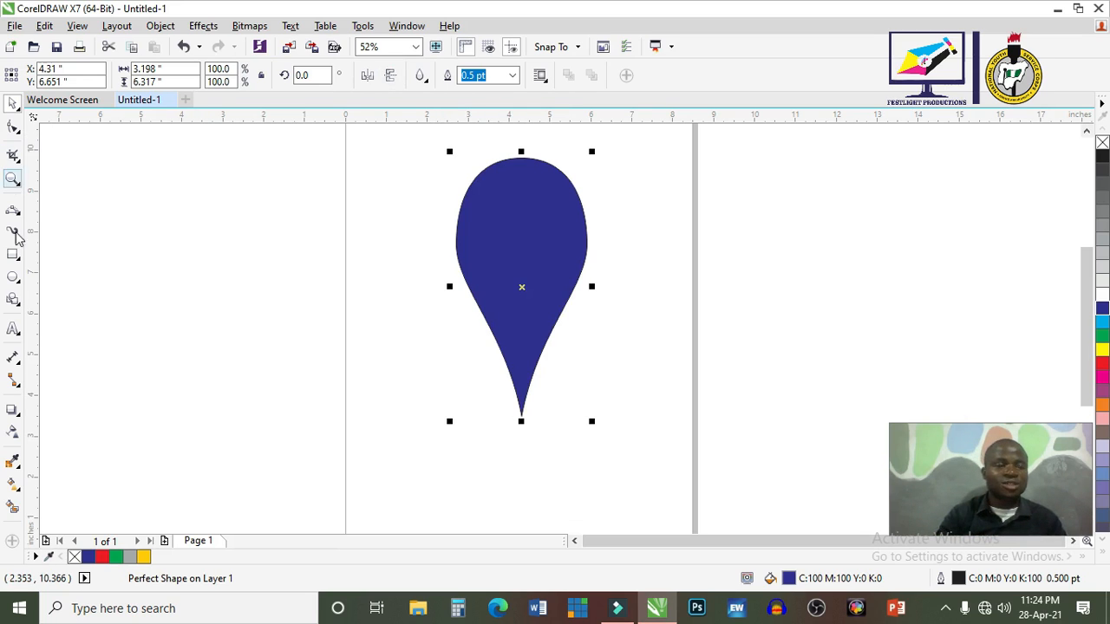
left_click(13, 275)
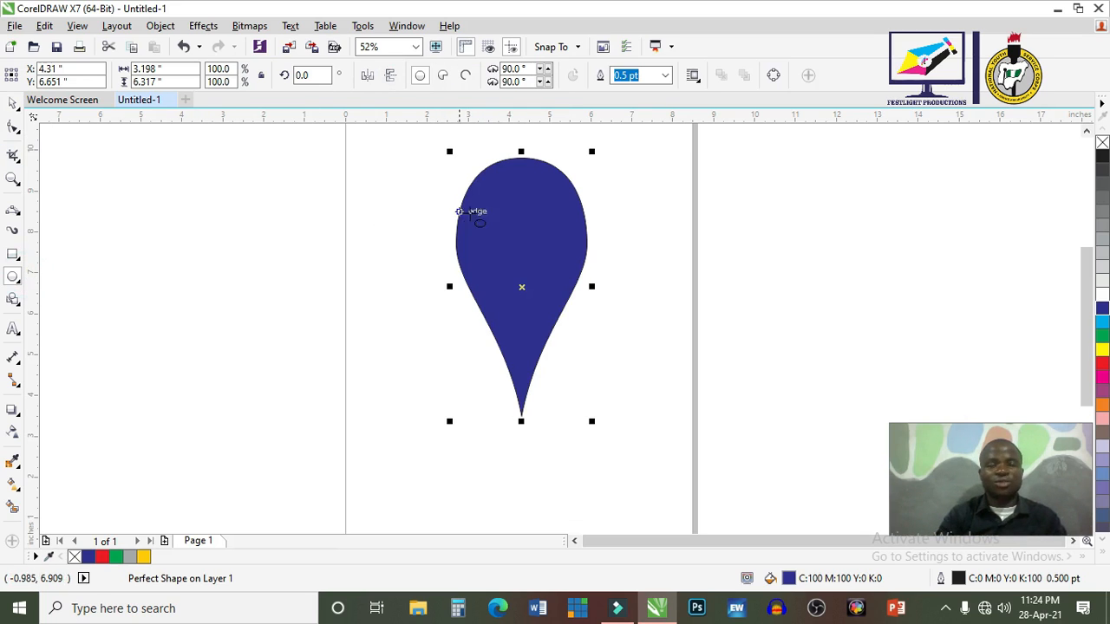
left_click_drag(496, 200, 532, 250)
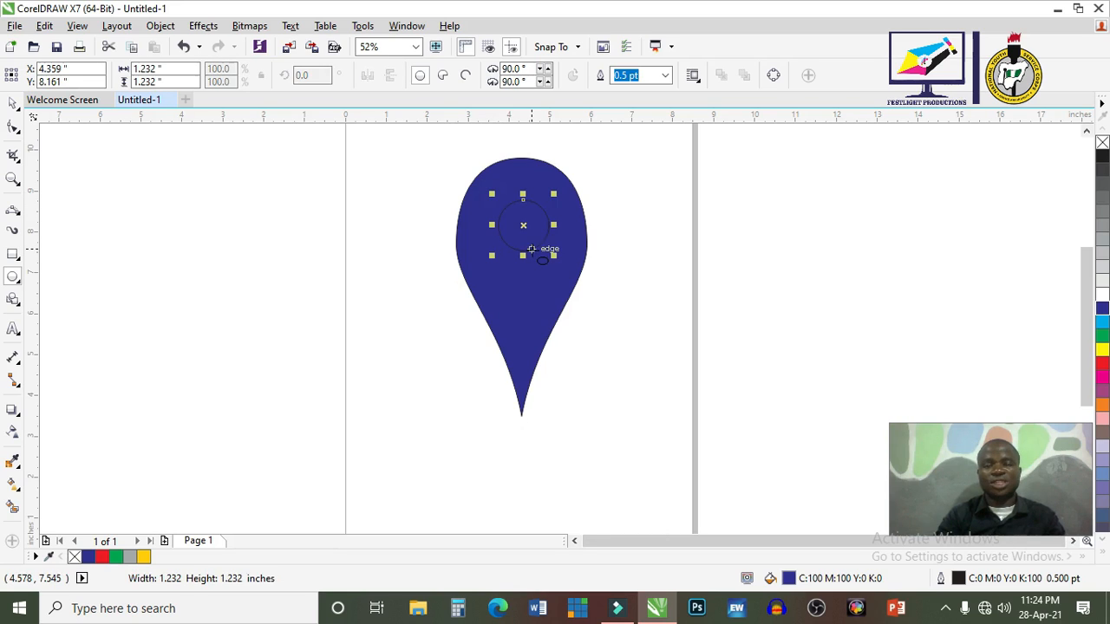
left_click(1101, 293)
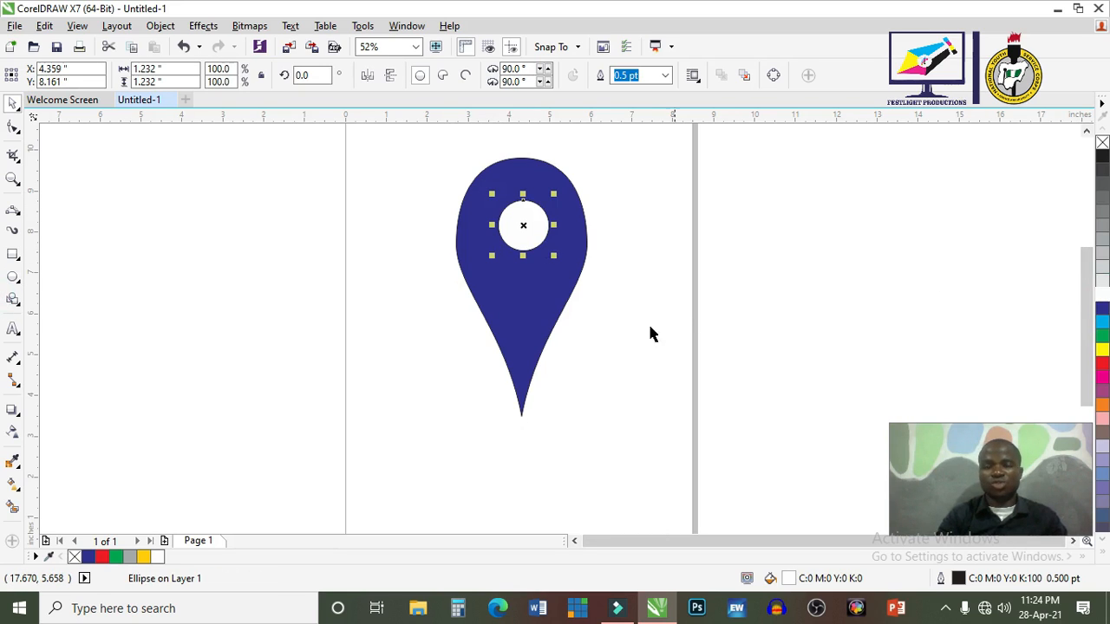
Centre the white circle horizontally on the teardrop and trim the teardrop with it
left_click(549, 306, "shift")
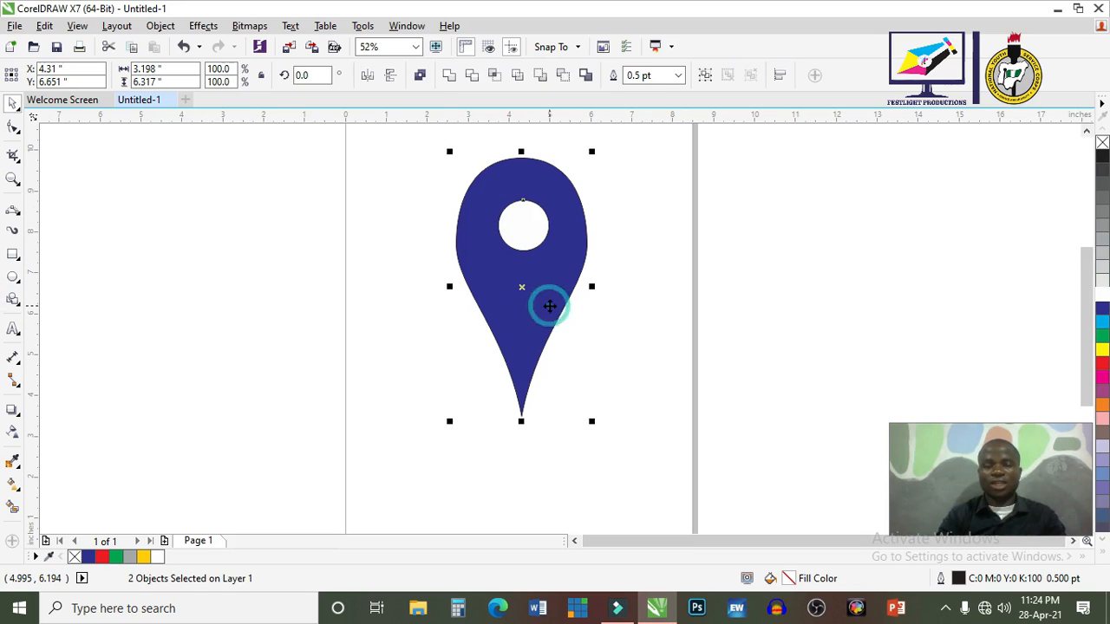
left_click(792, 250)
left_click(527, 221)
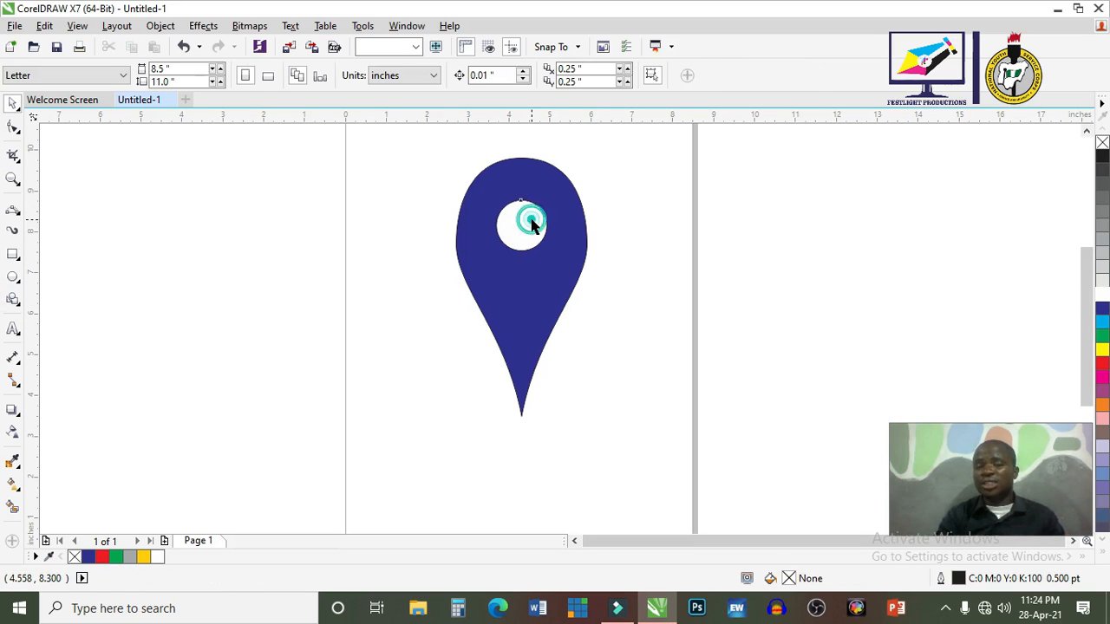
left_click(566, 280, "shift")
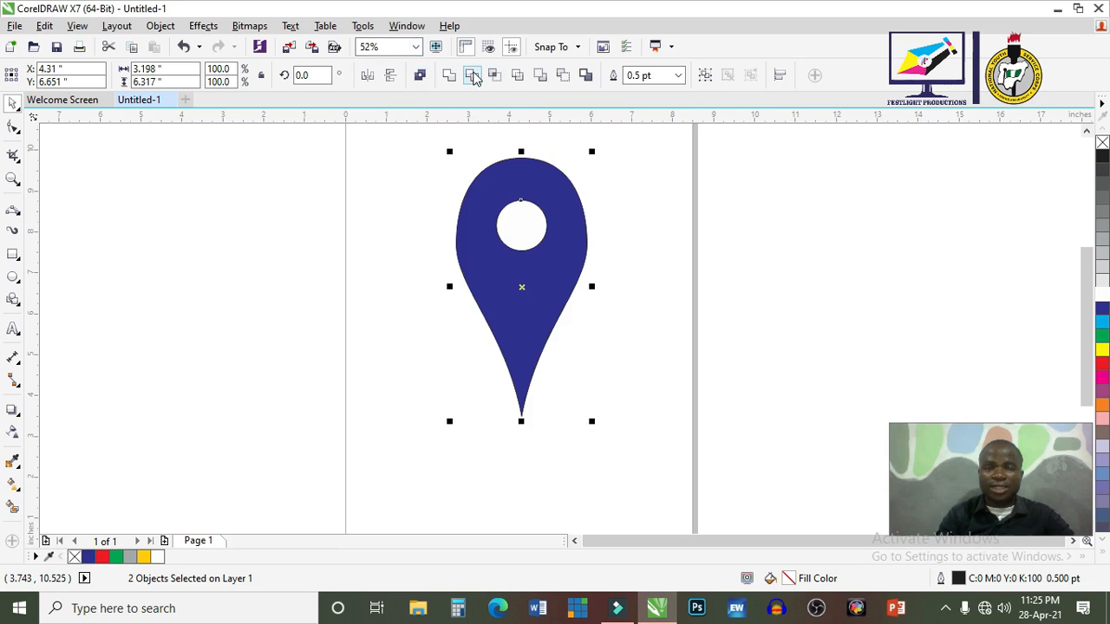
left_click(473, 76)
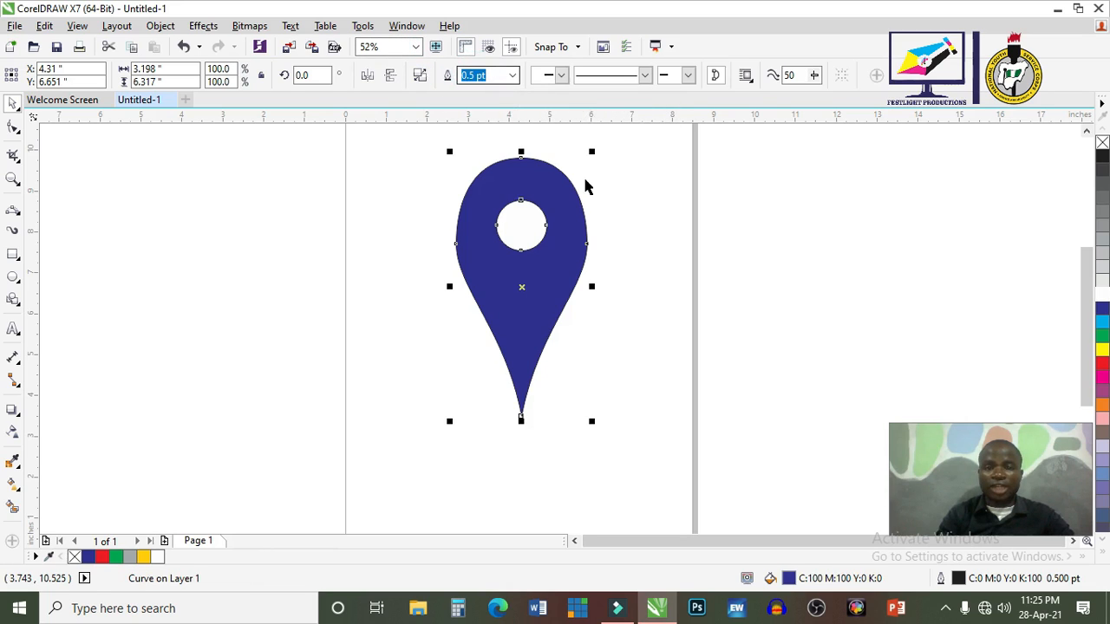
Delete the white circle, and remove the blue pin as well after moving it onto the page's right edge
left_click(740, 278)
left_click(530, 223)
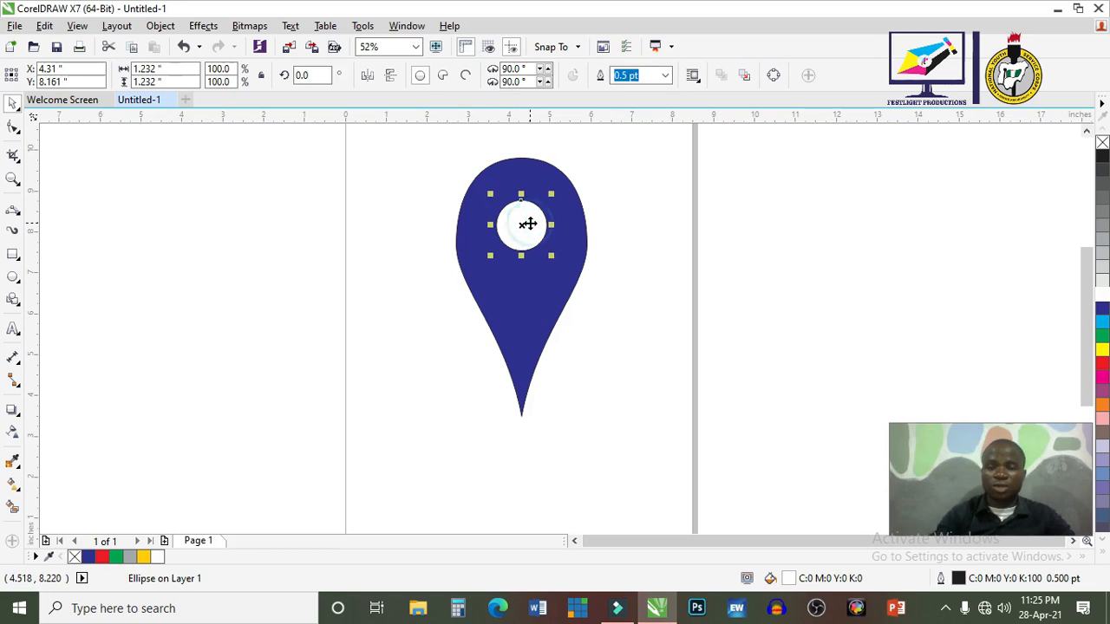
key("Delete")
left_click_drag(553, 193, 714, 201)
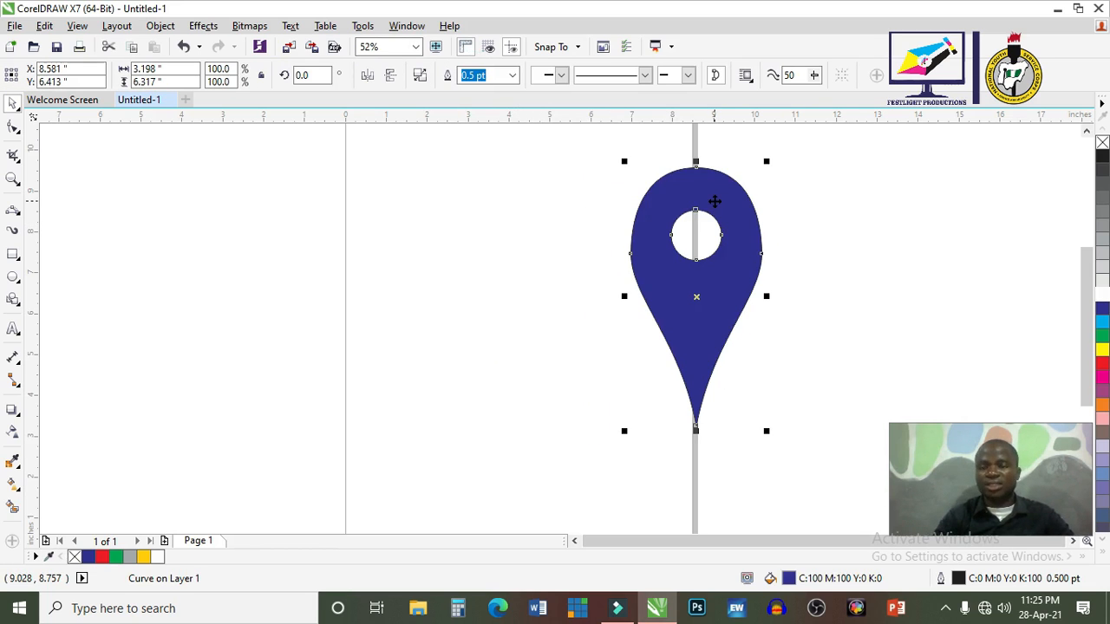
key("Delete")
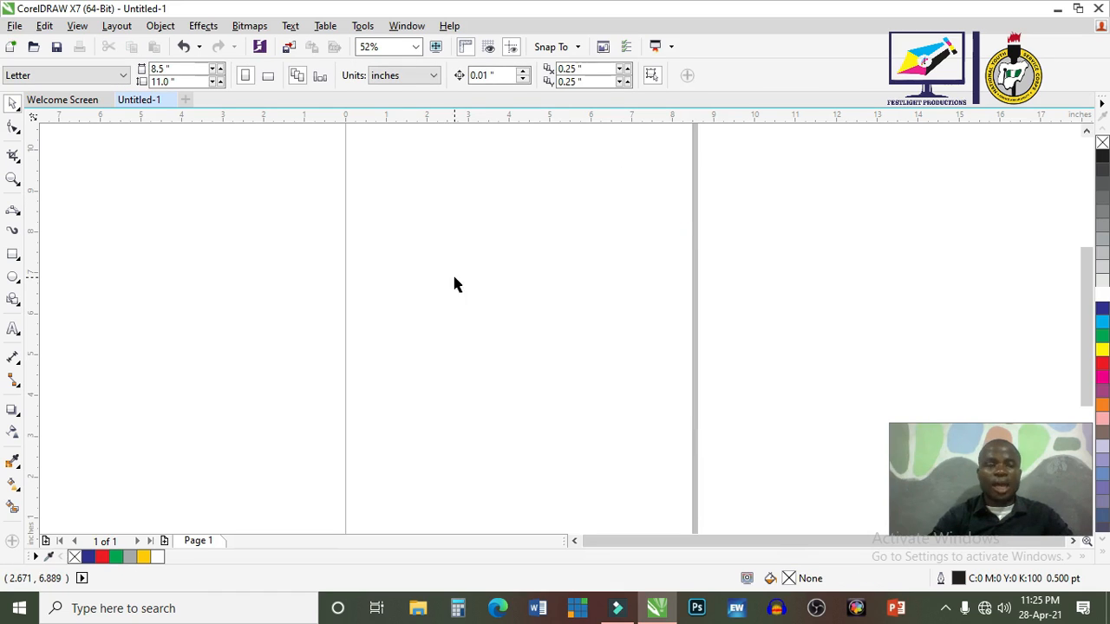
Select the Basic Shapes tool and look over its available preset shapes
left_click(18, 307)
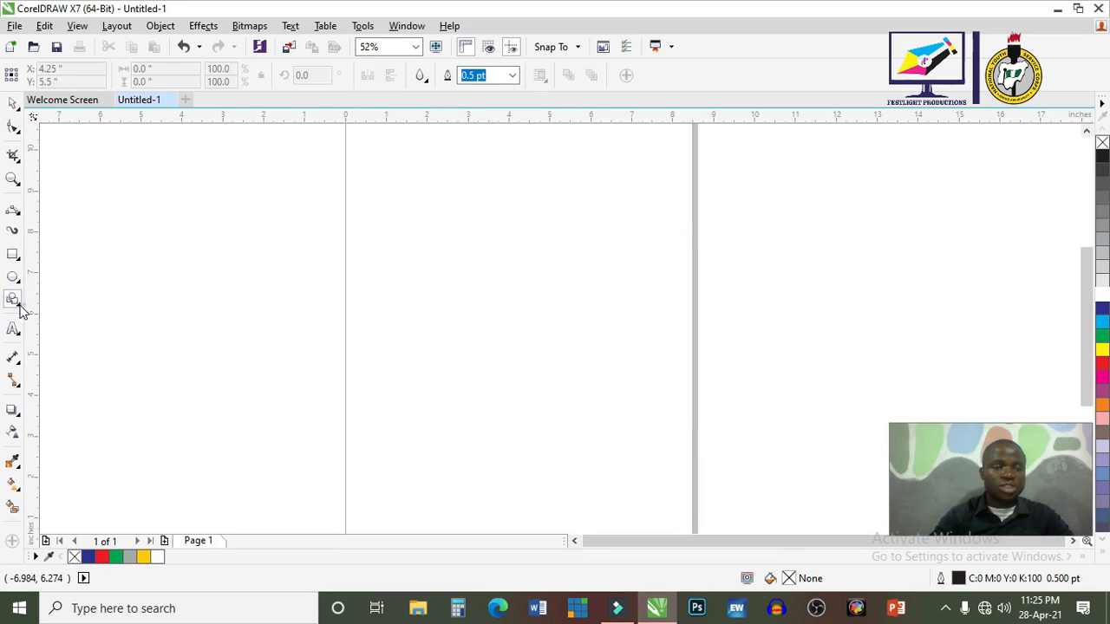
left_click(19, 305)
left_click(87, 400)
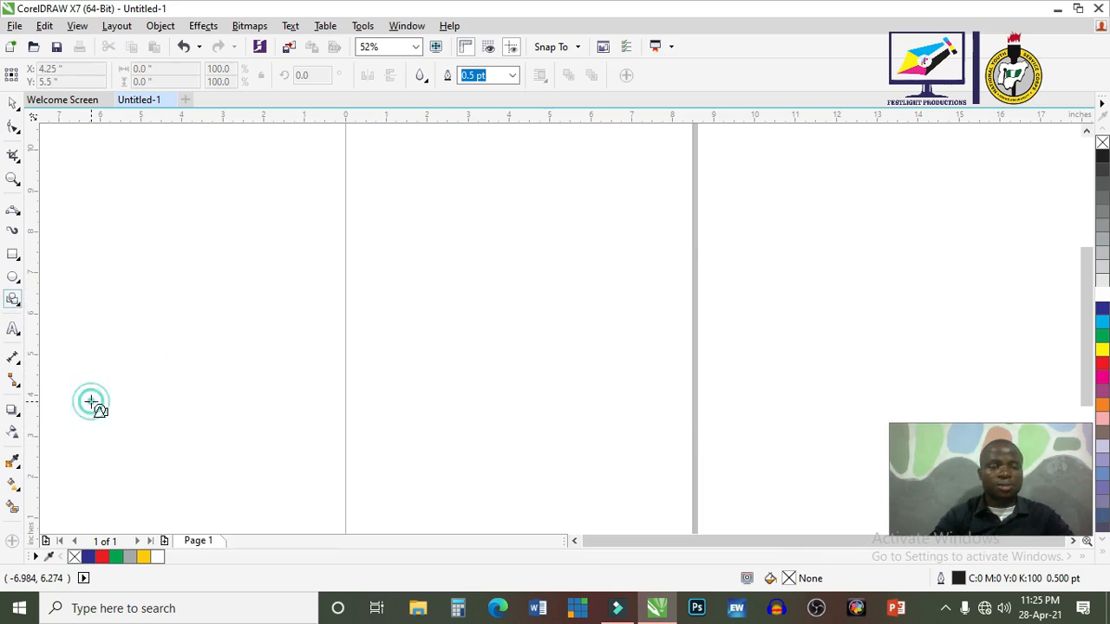
left_click(423, 80)
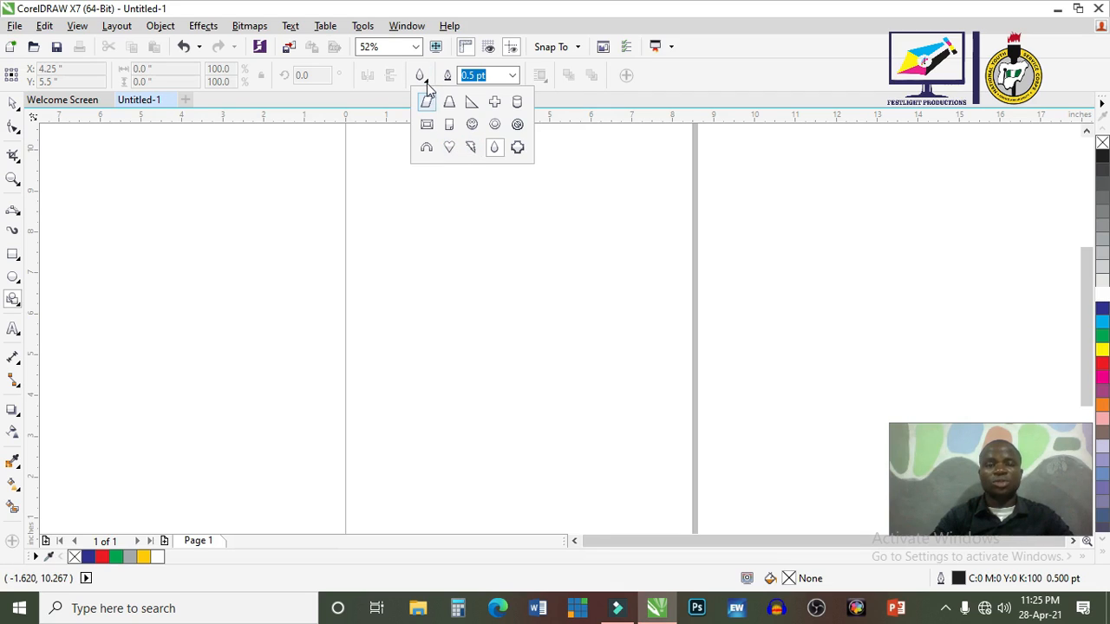
left_click(423, 80)
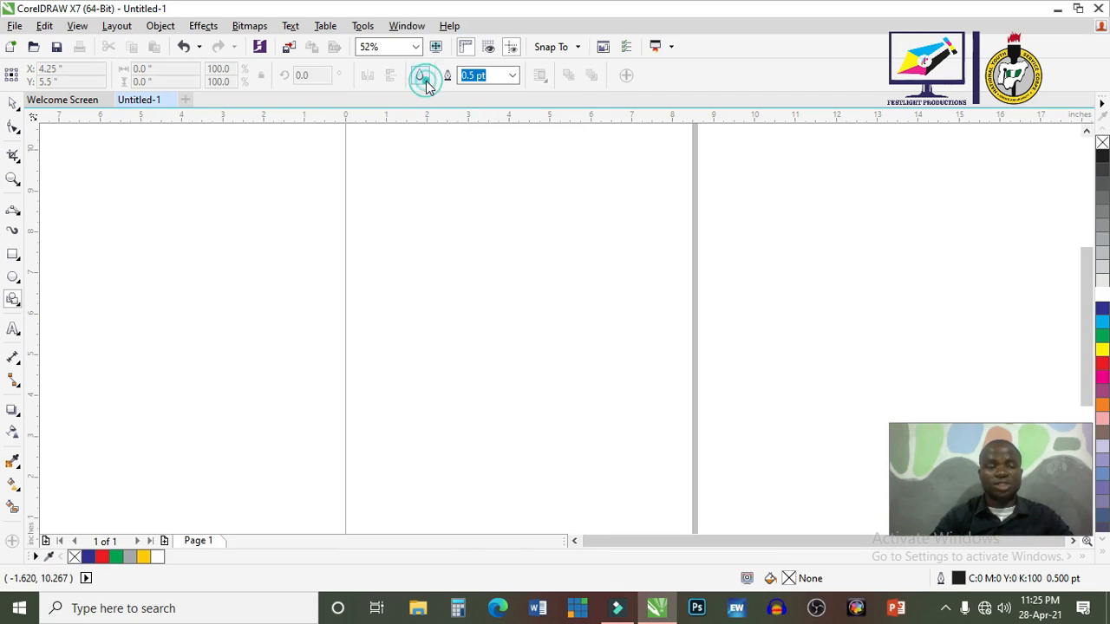
Draw a notched chevron about 2 by 2 inches with the Arrow Shapes tool and fill it with green (C100 M0 Y100 K0)
left_click(20, 307)
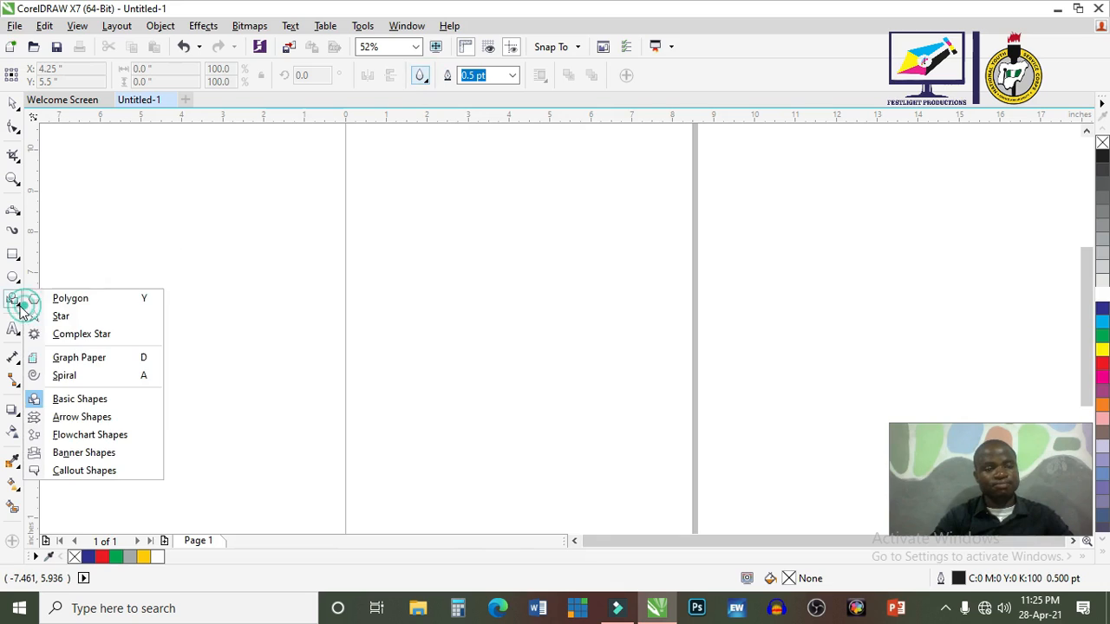
left_click(81, 418)
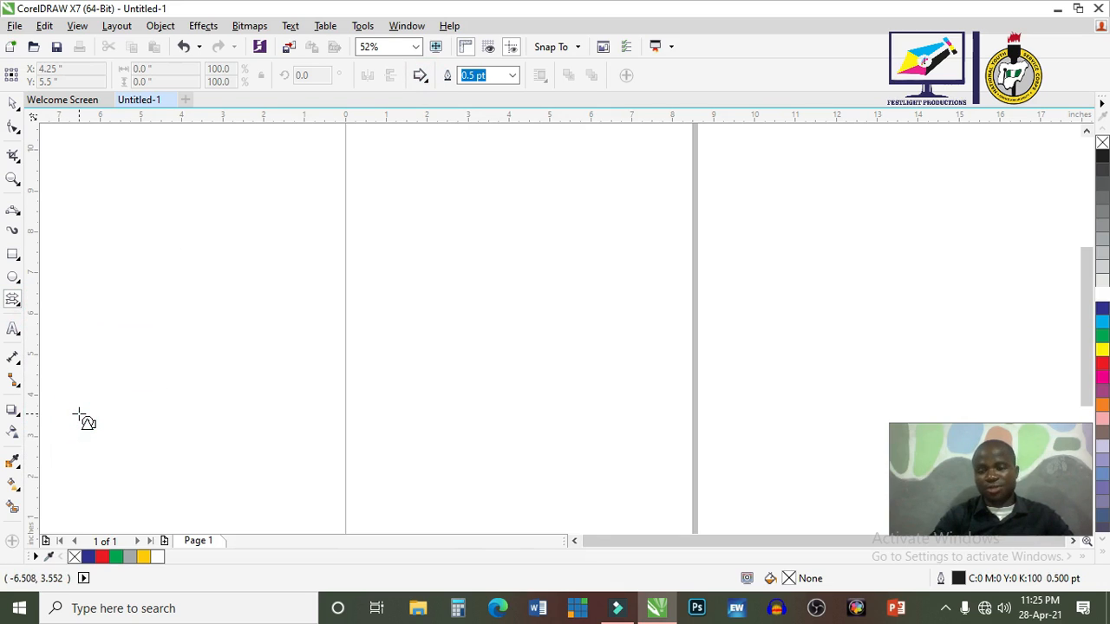
left_click(421, 77)
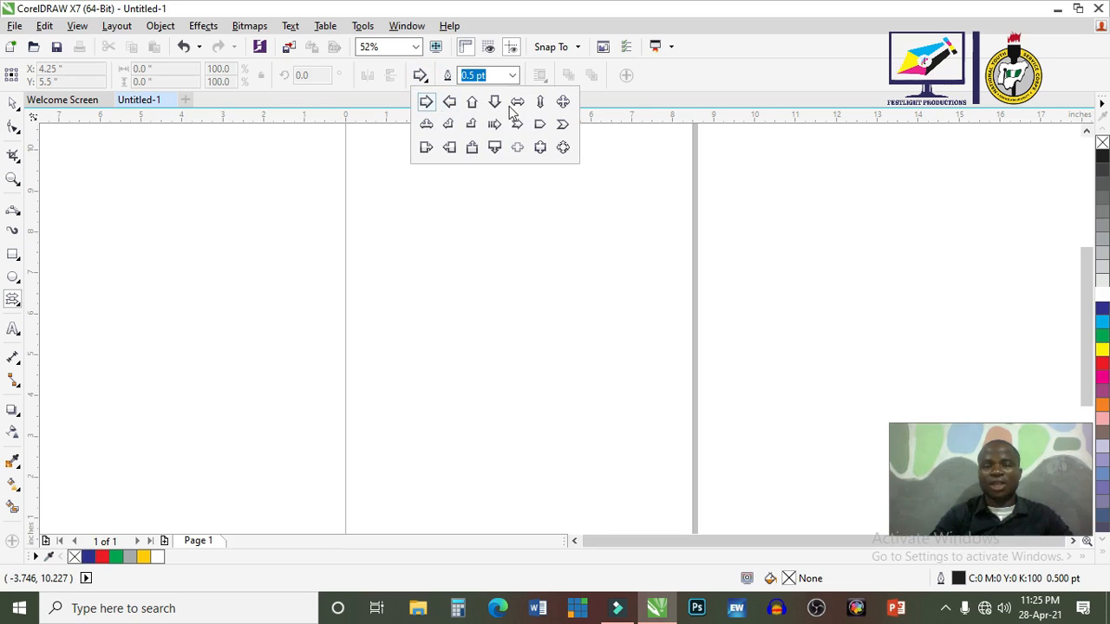
left_click(562, 123)
left_click_drag(395, 183, 475, 249)
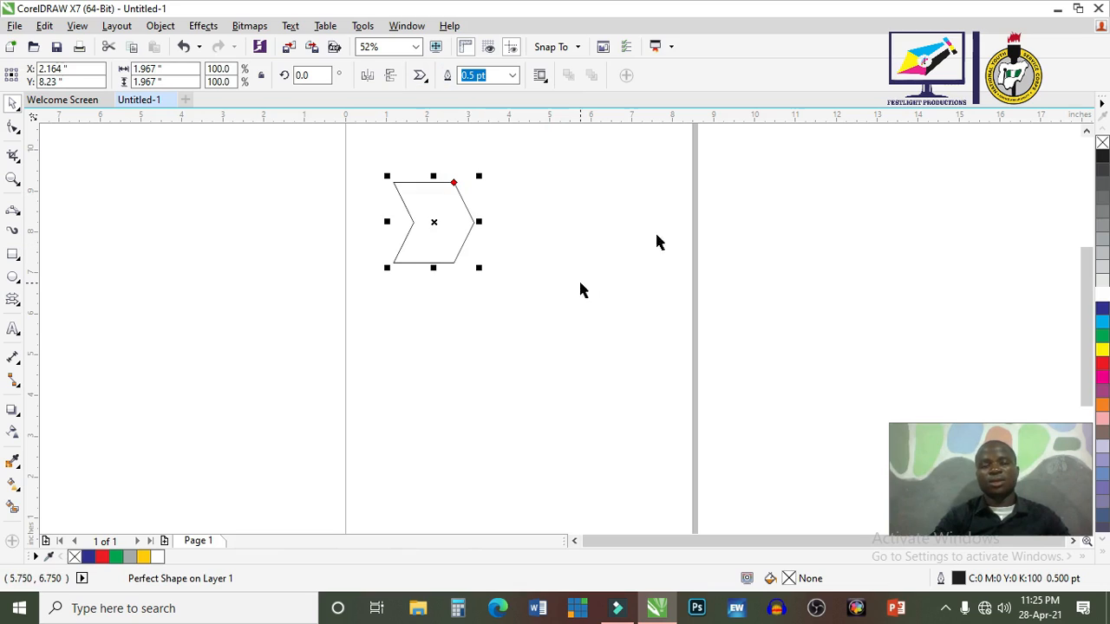
left_click(1101, 335)
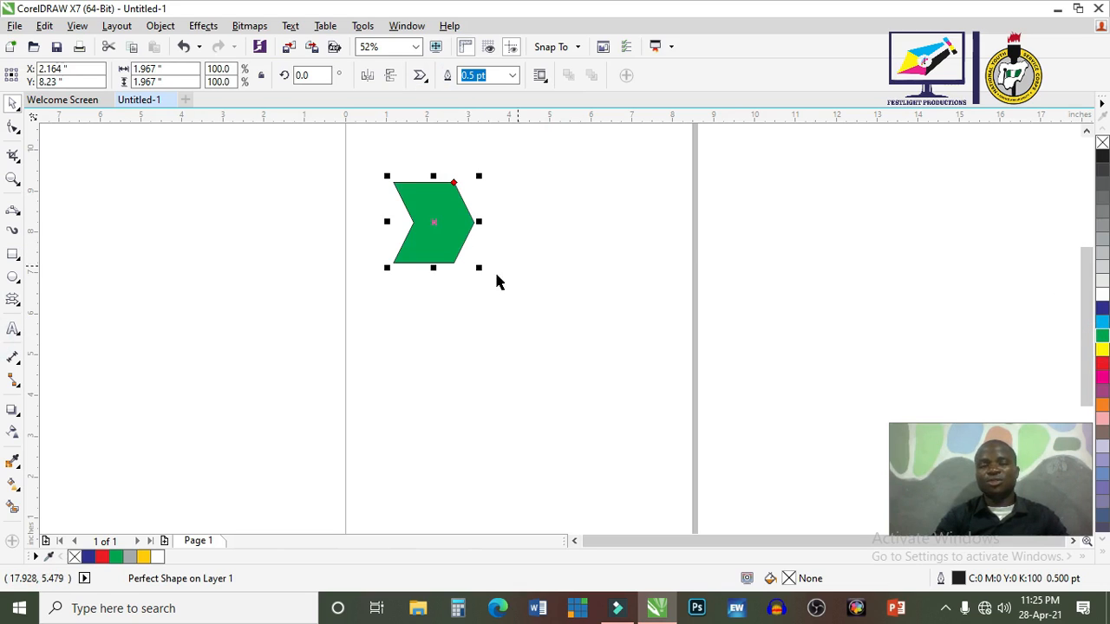
Copy the green chevron to its right, repeat the duplication into a row of six, and delete the whole row
left_click_drag(413, 192, 501, 216)
key("ctrl+r")
key("ctrl+r")
key("ctrl+r")
key("ctrl+r")
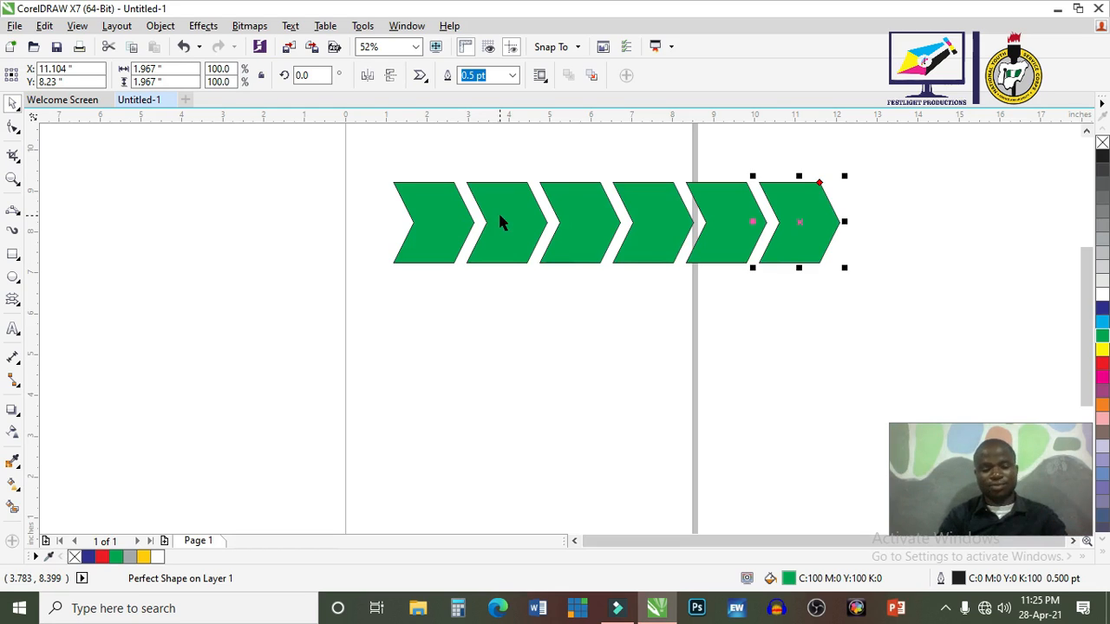
key("ctrl+a")
key("Delete")
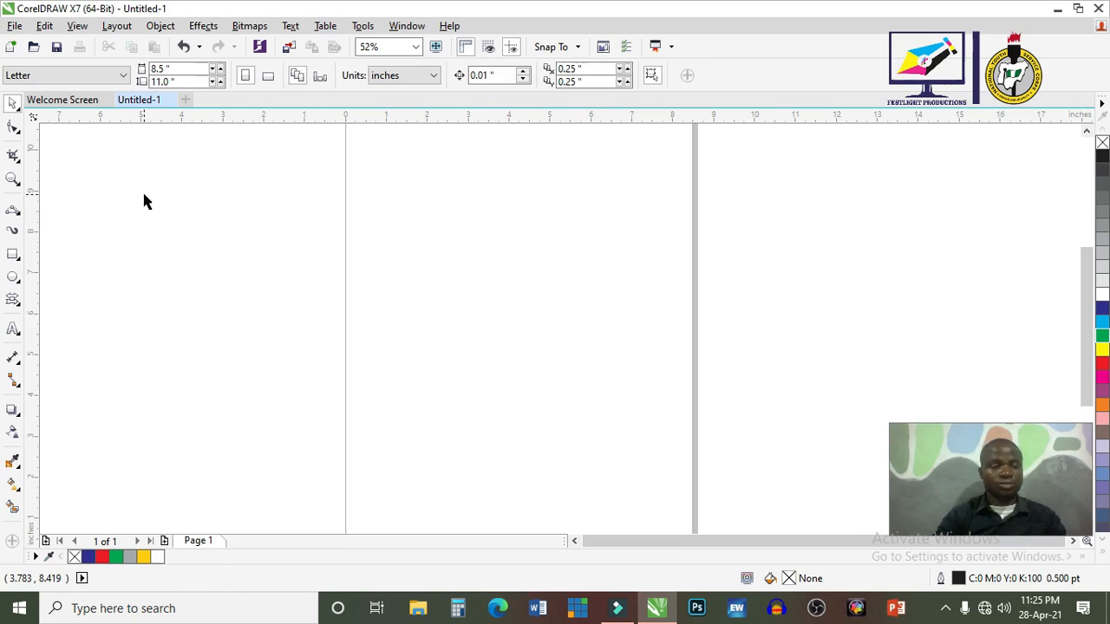
Select the Flowchart Shapes tool and examine its available preset shapes
left_click(19, 305)
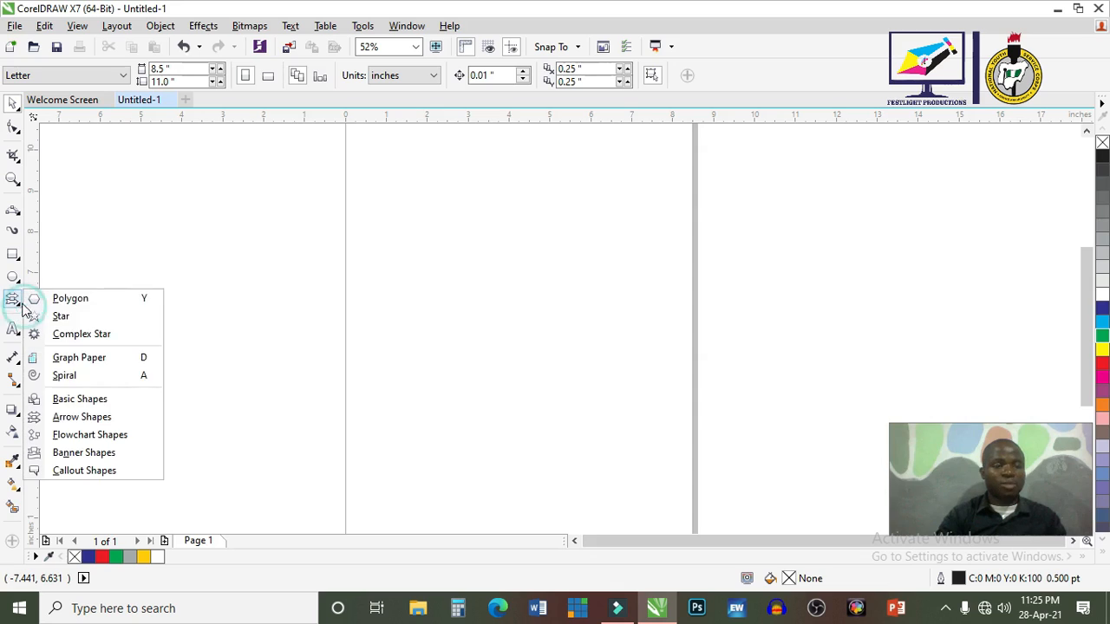
left_click(87, 435)
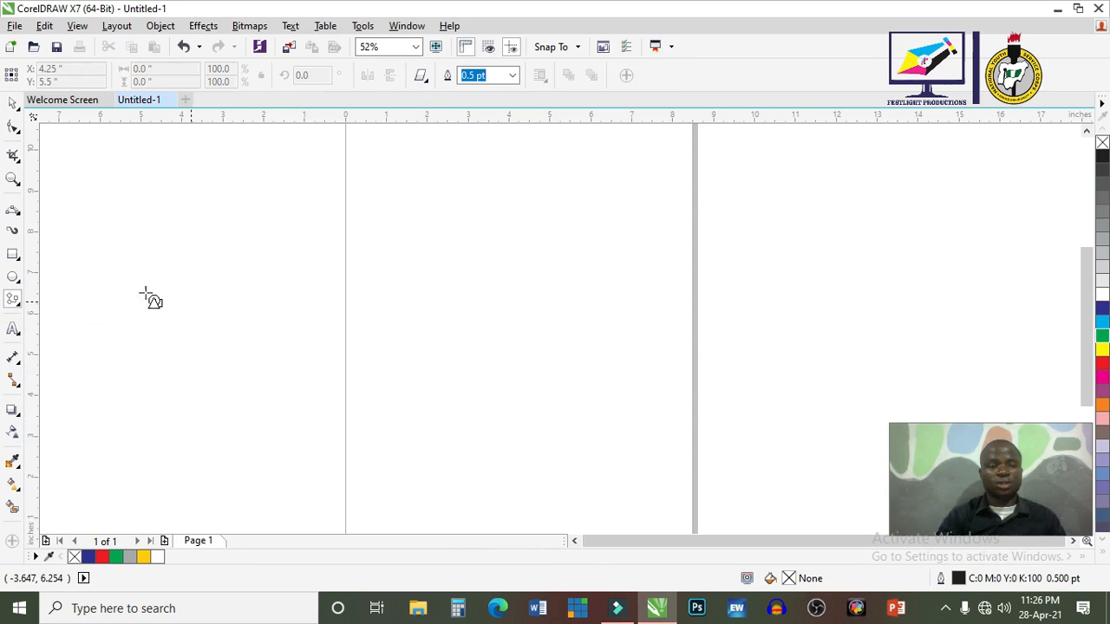
left_click(423, 77)
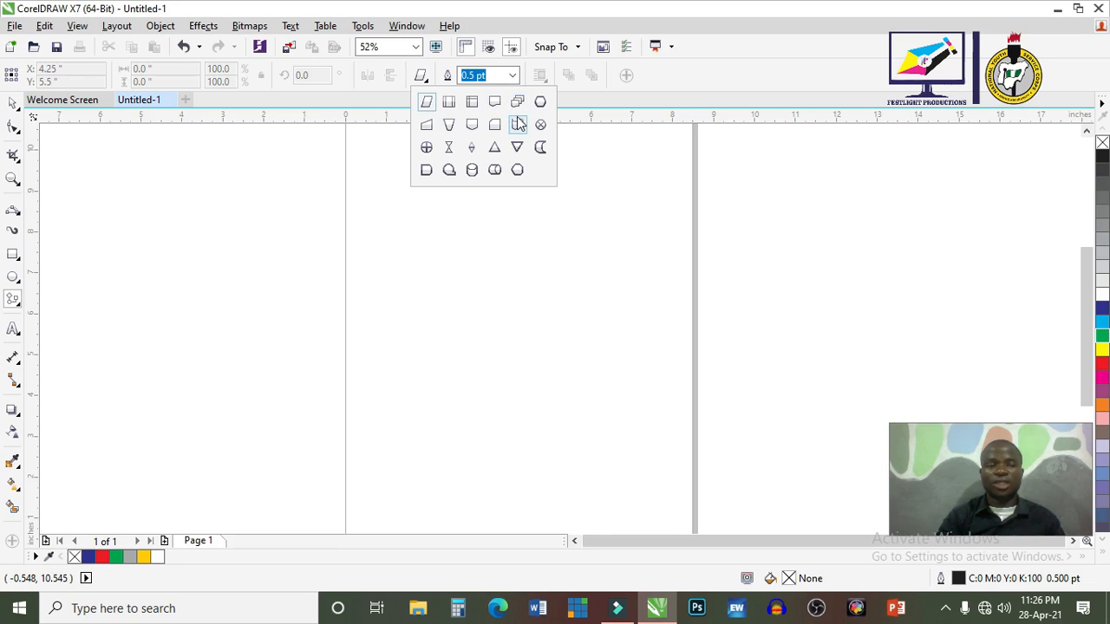
left_click(422, 75)
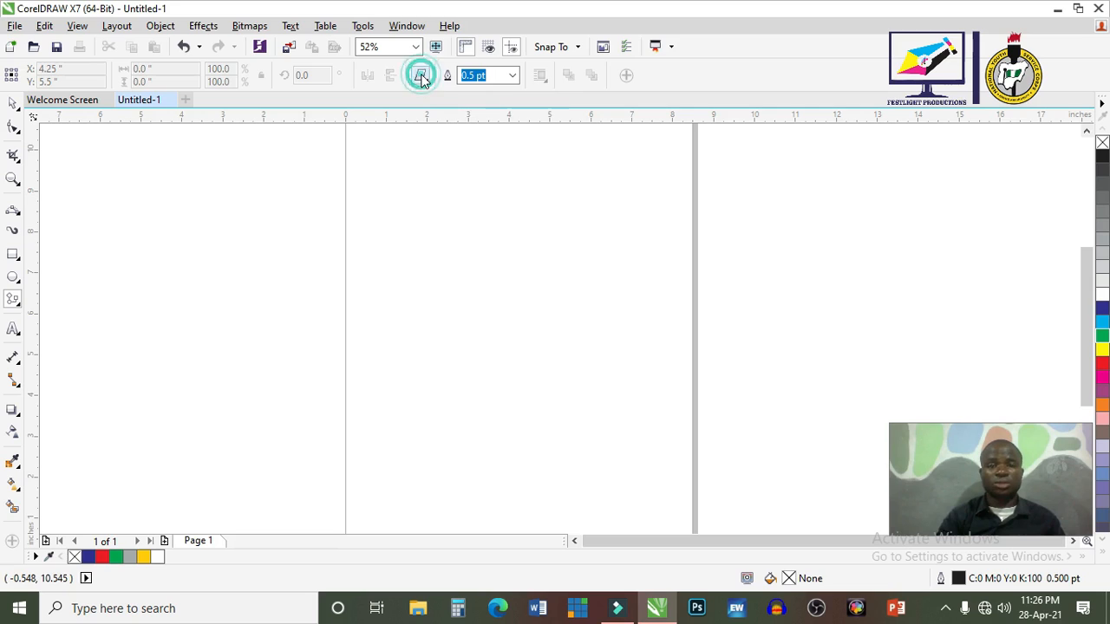
left_click(16, 302)
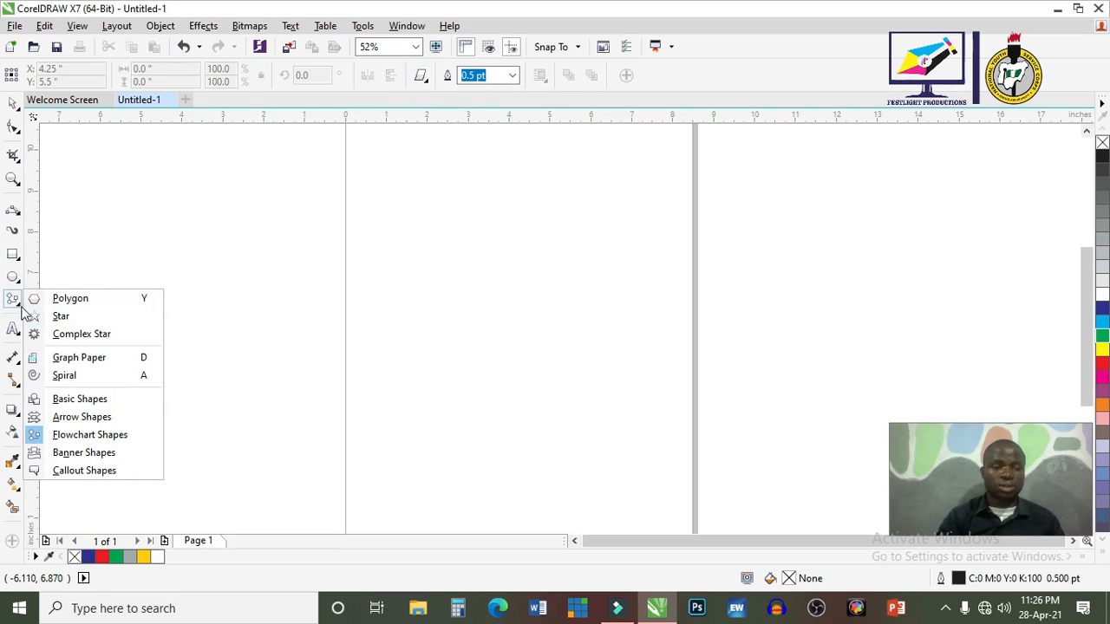
left_click(84, 442)
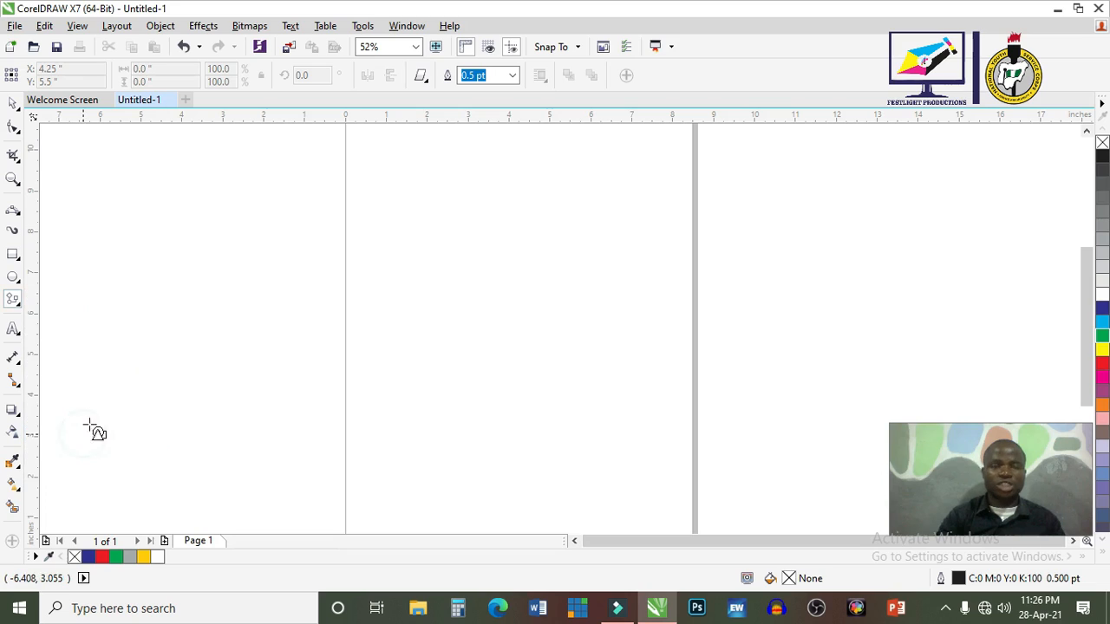
left_click(422, 78)
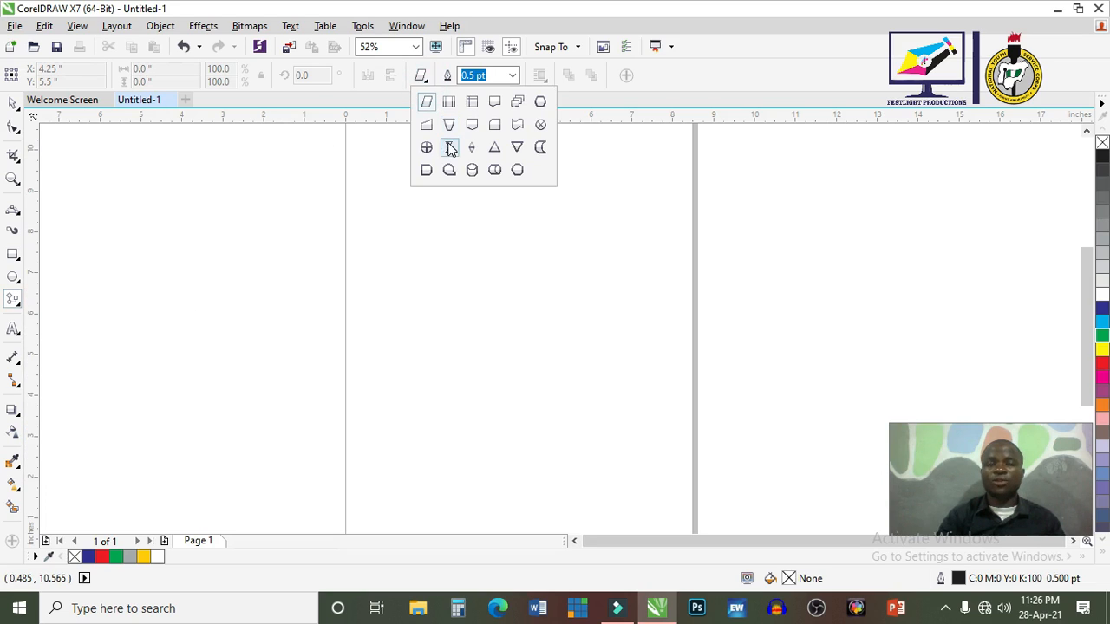
left_click(421, 76)
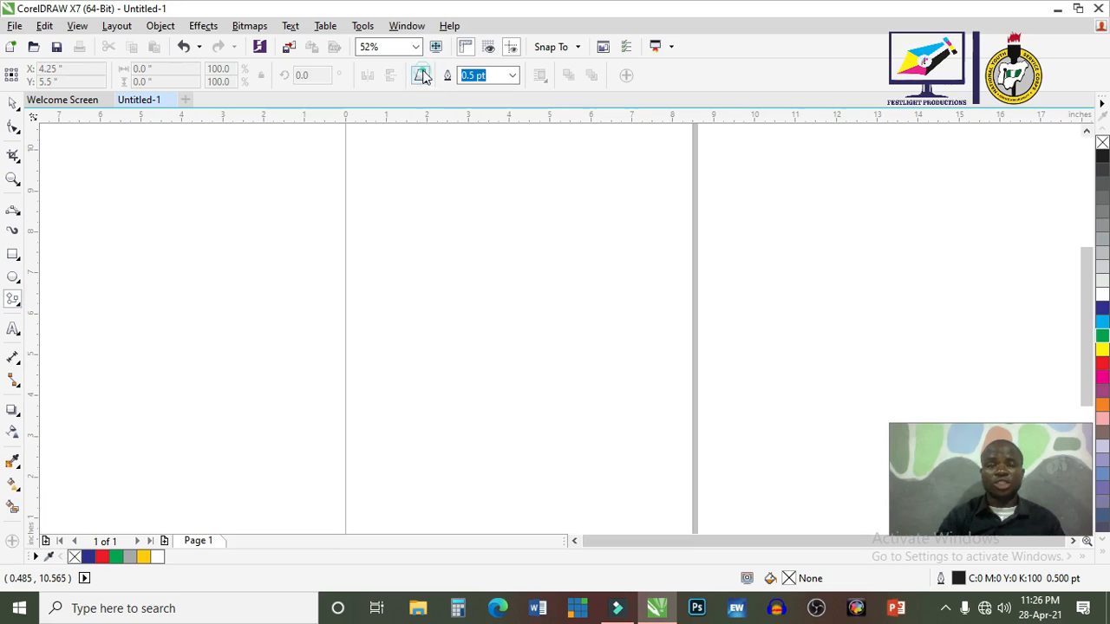
Select the Banner Shapes tool, check its preset shapes, and return to the Pick tool
left_click(19, 306)
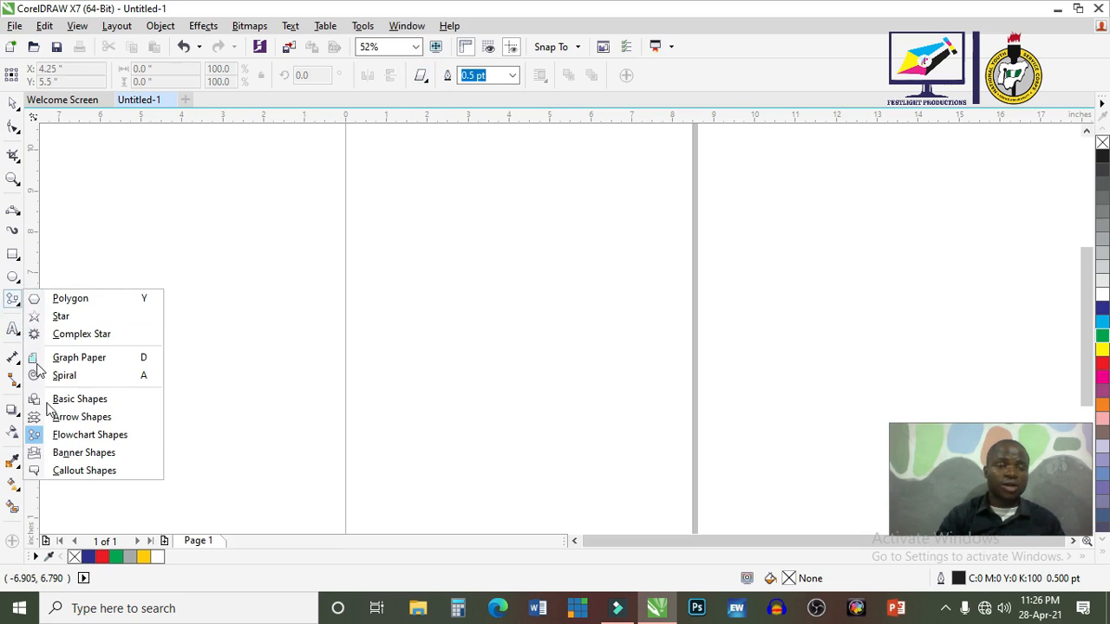
left_click(71, 453)
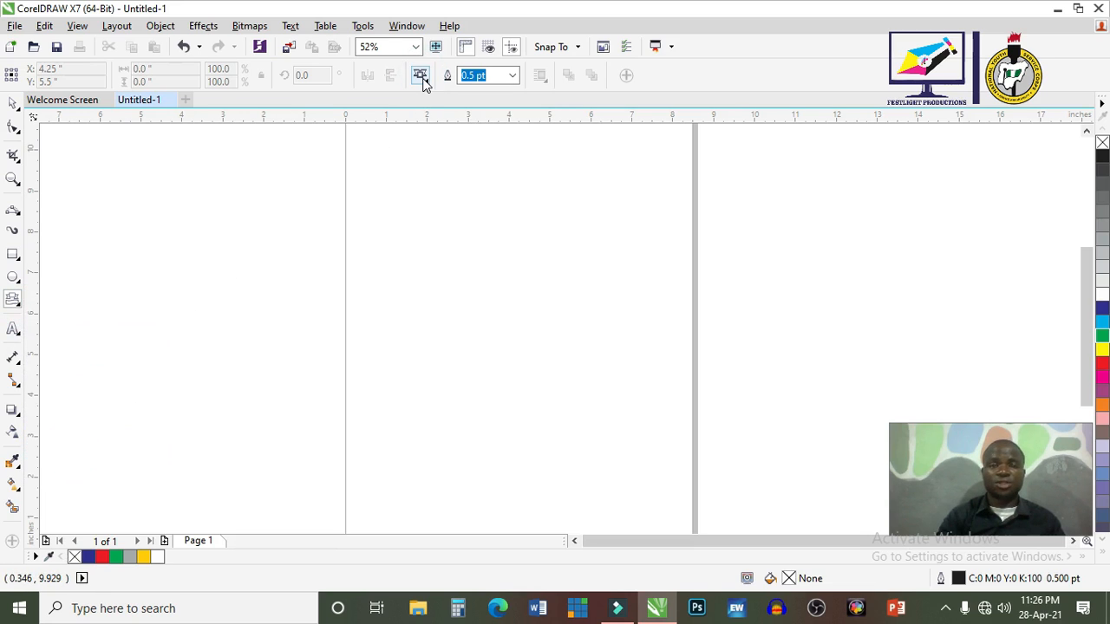
left_click(428, 85)
left_click(428, 78)
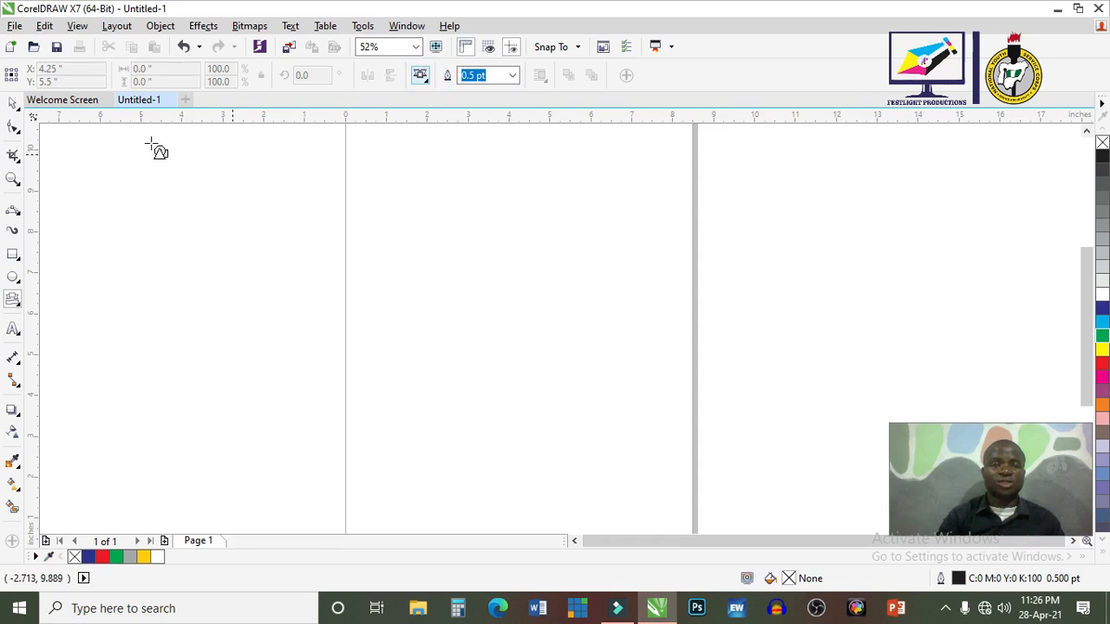
left_click(12, 102)
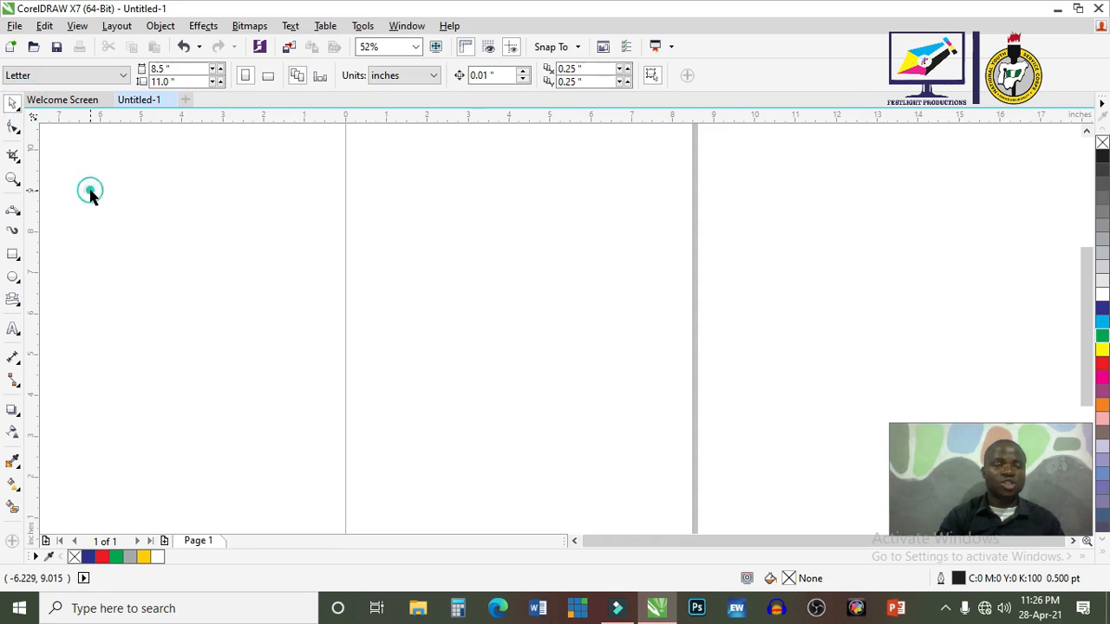
Draw a rectangle about 8 by 5.7 inches across the page's left edge
left_click(13, 253)
left_click_drag(218, 218, 550, 452)
key("space")
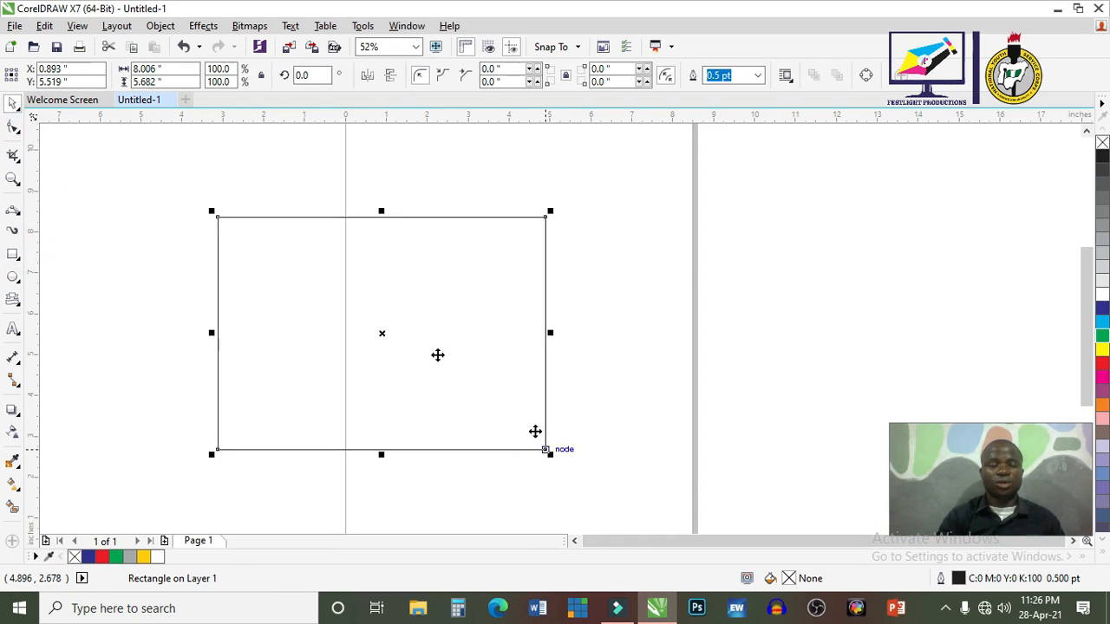
Fill the rectangle with yellow and remove its outline
left_click(65, 352)
left_click(241, 377)
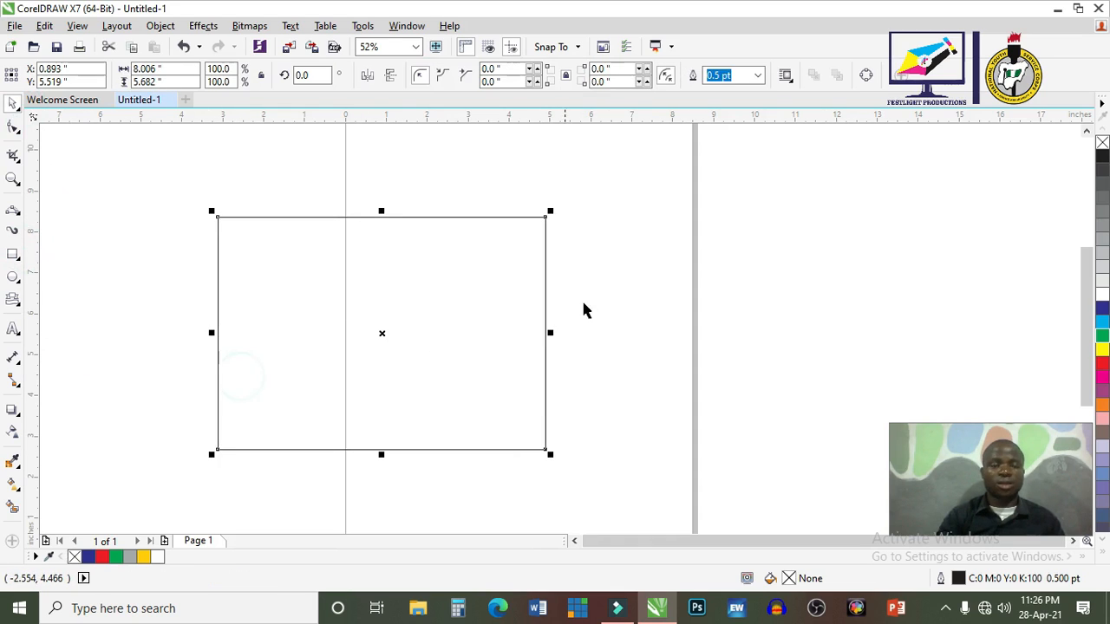
left_click(1102, 350)
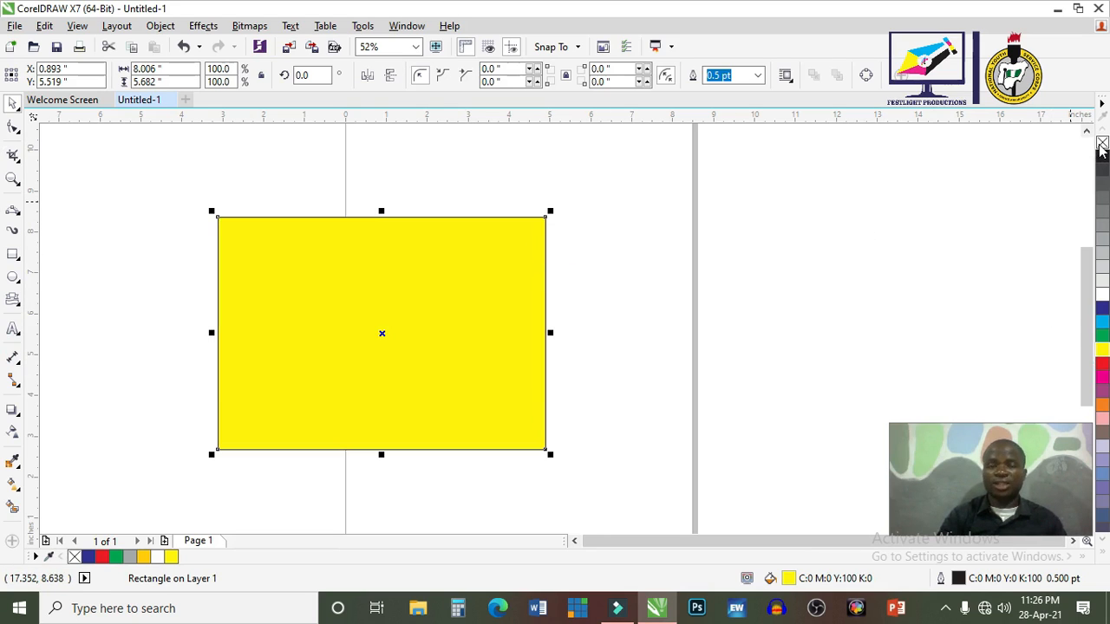
right_click(1101, 143)
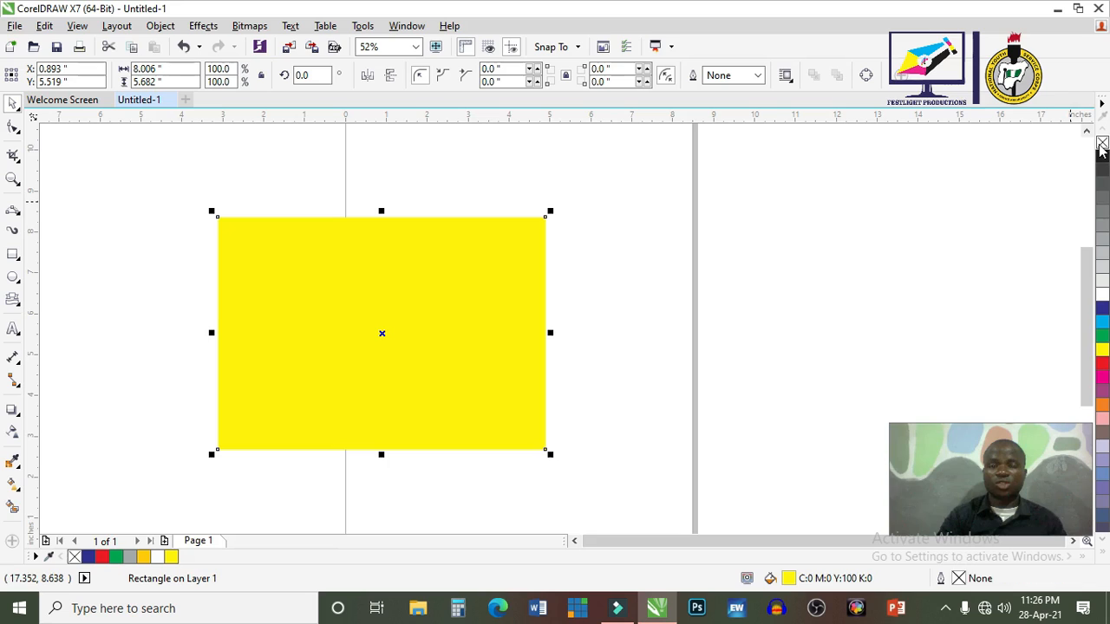
Draw a wave flowchart shape about 9.8 by 2.5 inches across the rectangle's lower edge, filled red with no outline
left_click(21, 311)
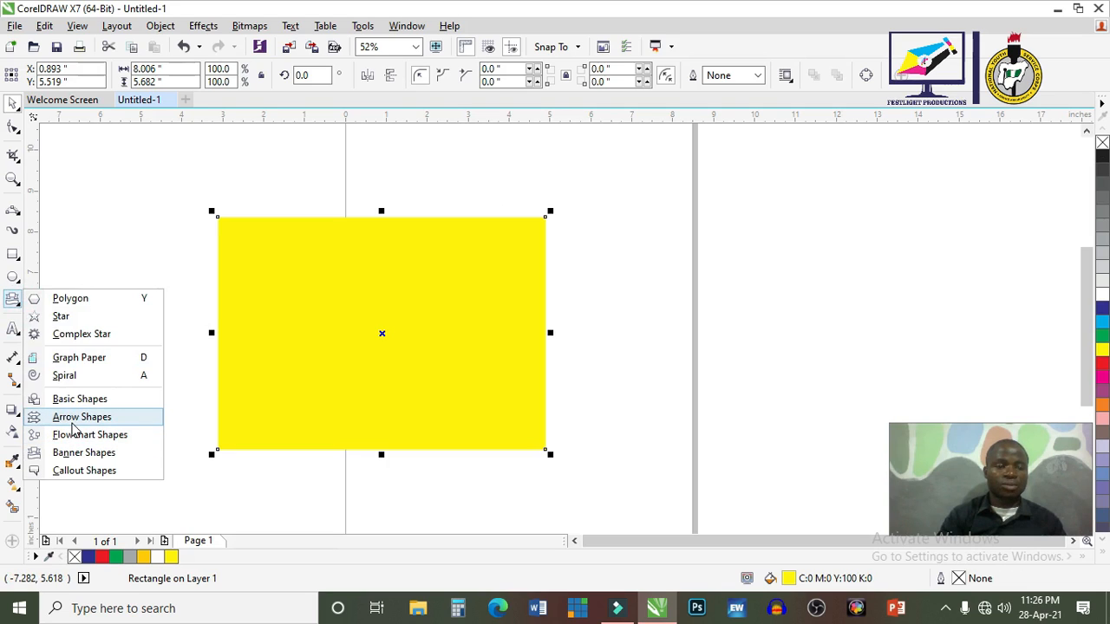
left_click(104, 207)
left_click(20, 305)
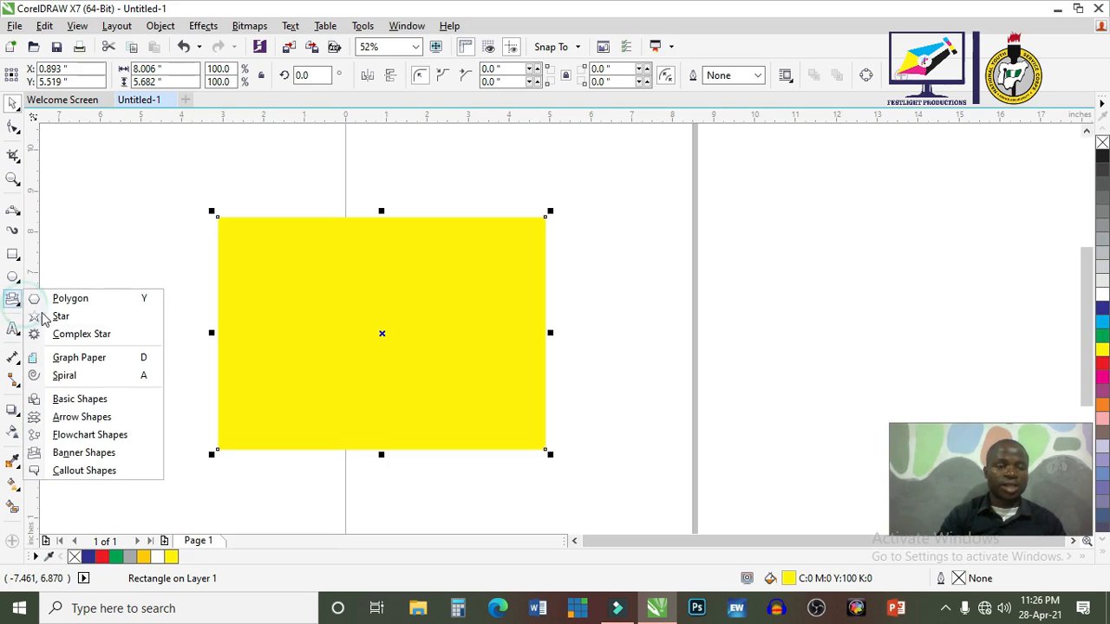
left_click(79, 438)
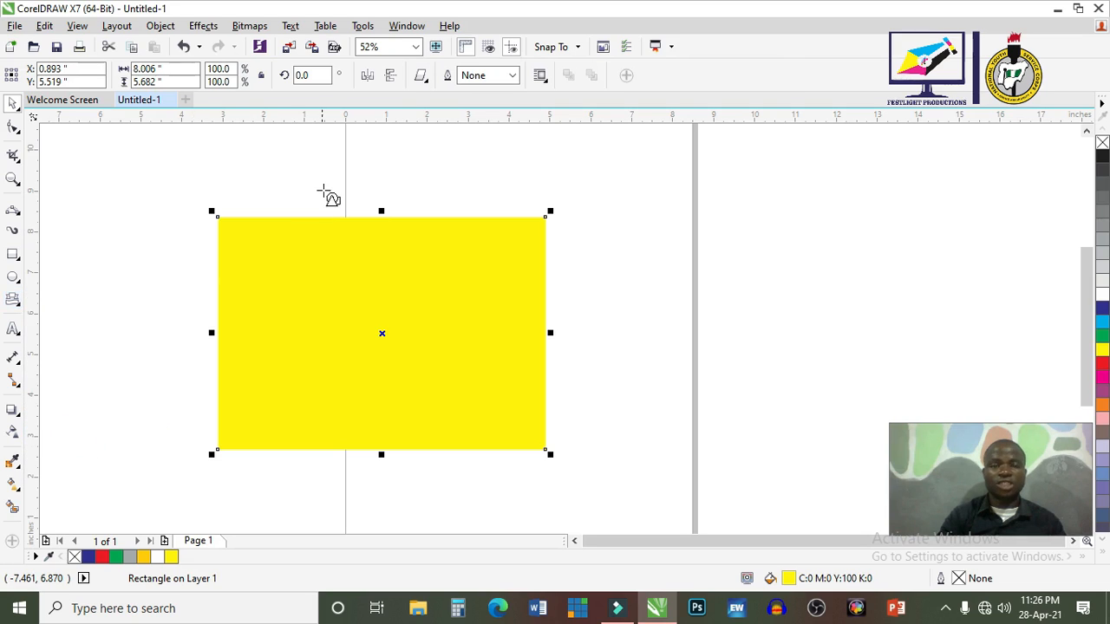
left_click(423, 79)
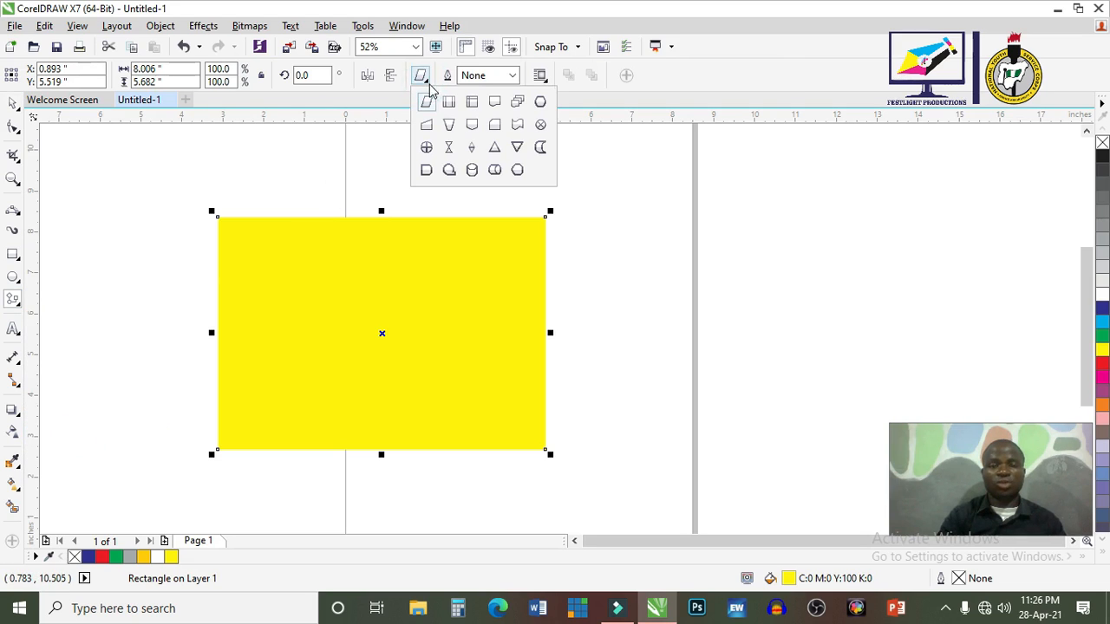
left_click(517, 126)
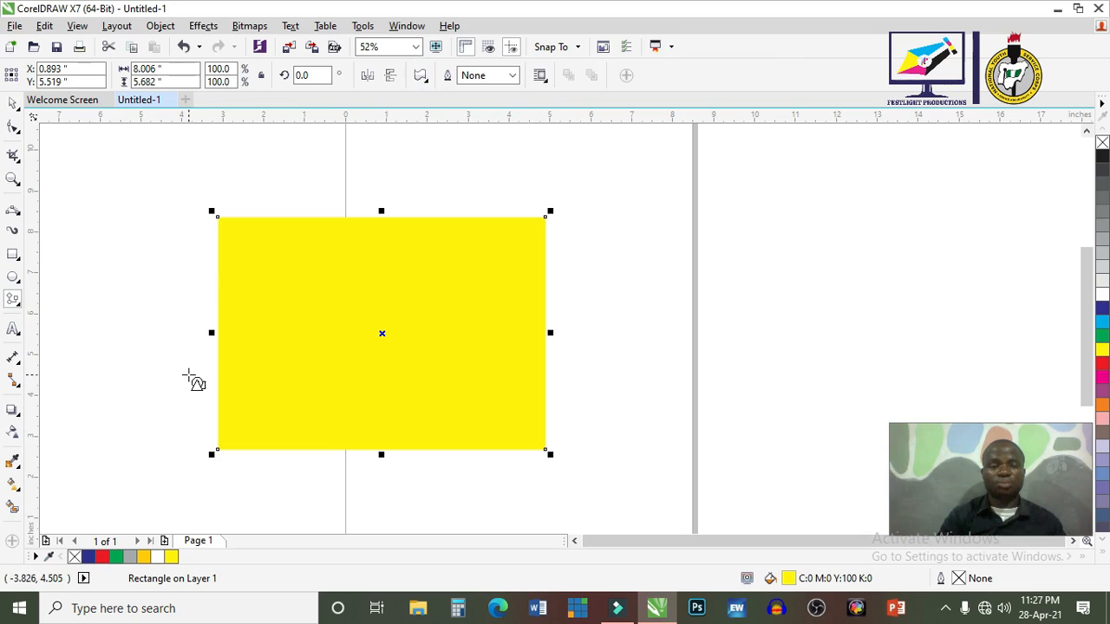
left_click_drag(187, 420, 591, 515)
key("space")
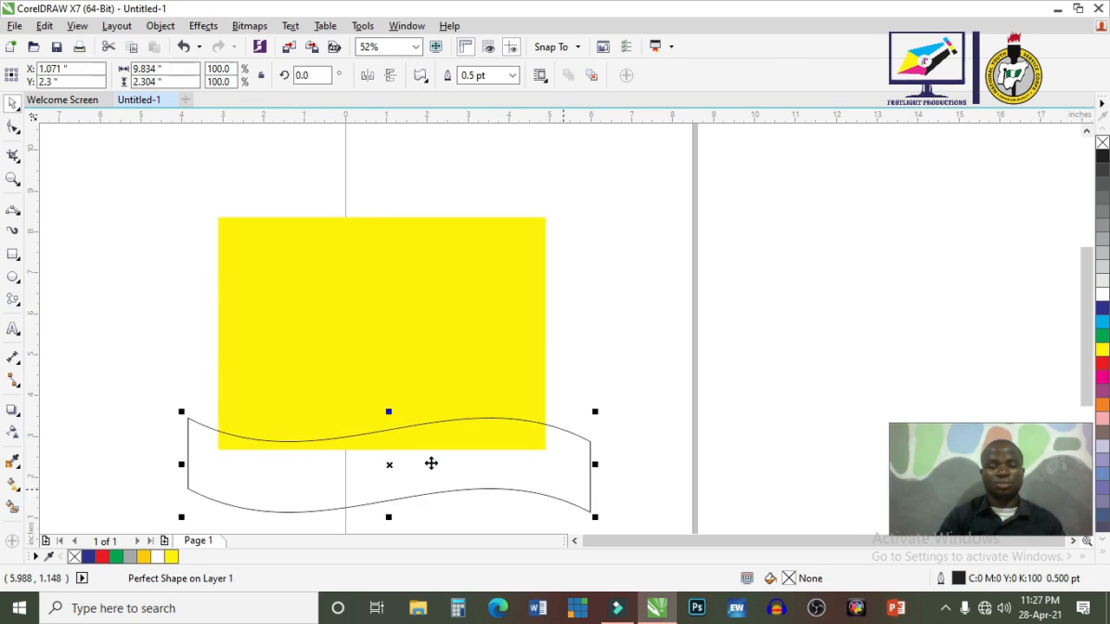
left_click_drag(391, 415, 389, 404)
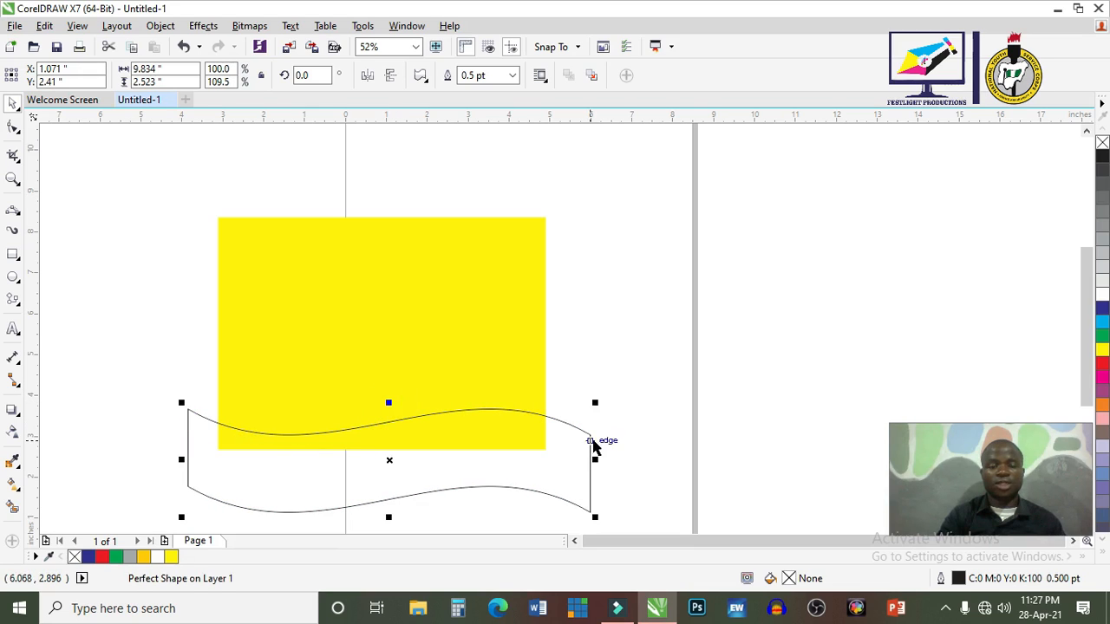
left_click(1102, 364)
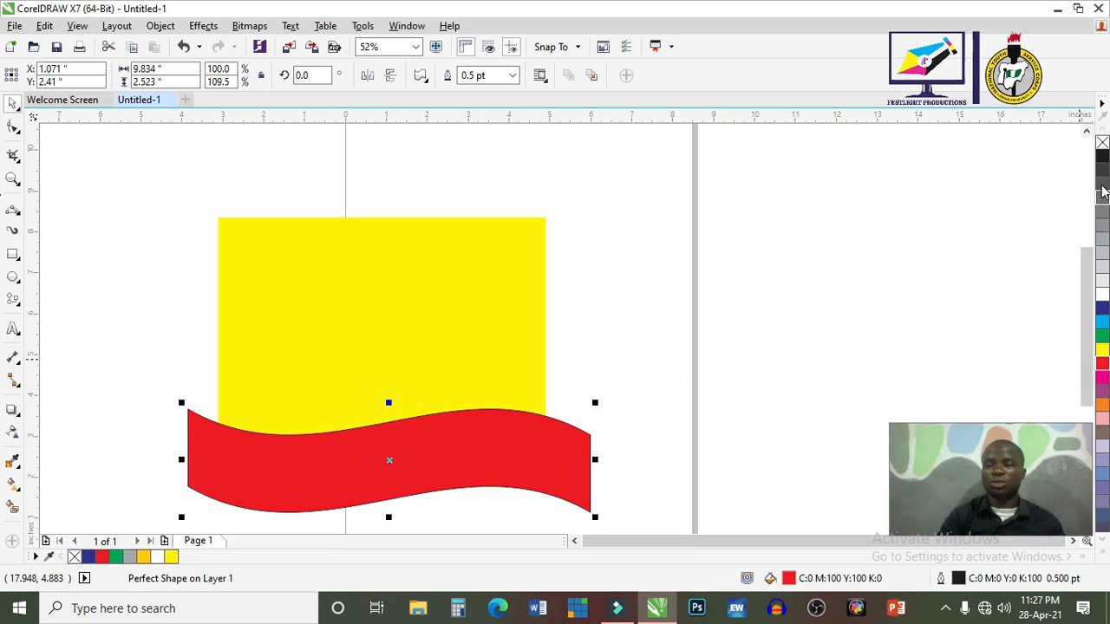
right_click(1102, 144)
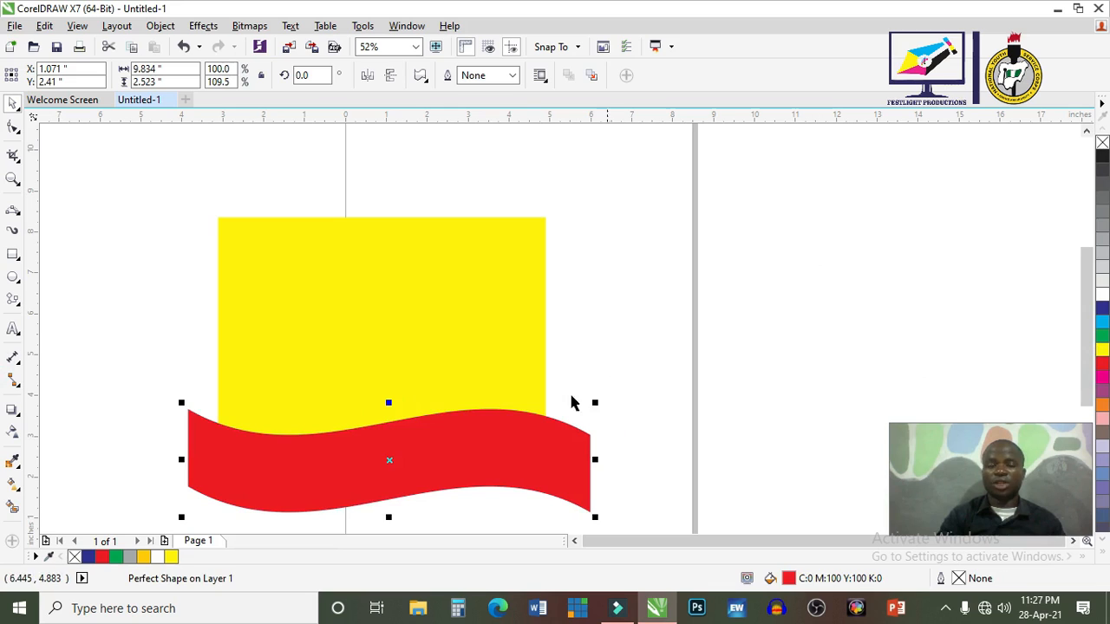
PowerClip the red wave inside the yellow rectangle and shift it down to the rectangle's lower edge
right_click(539, 428)
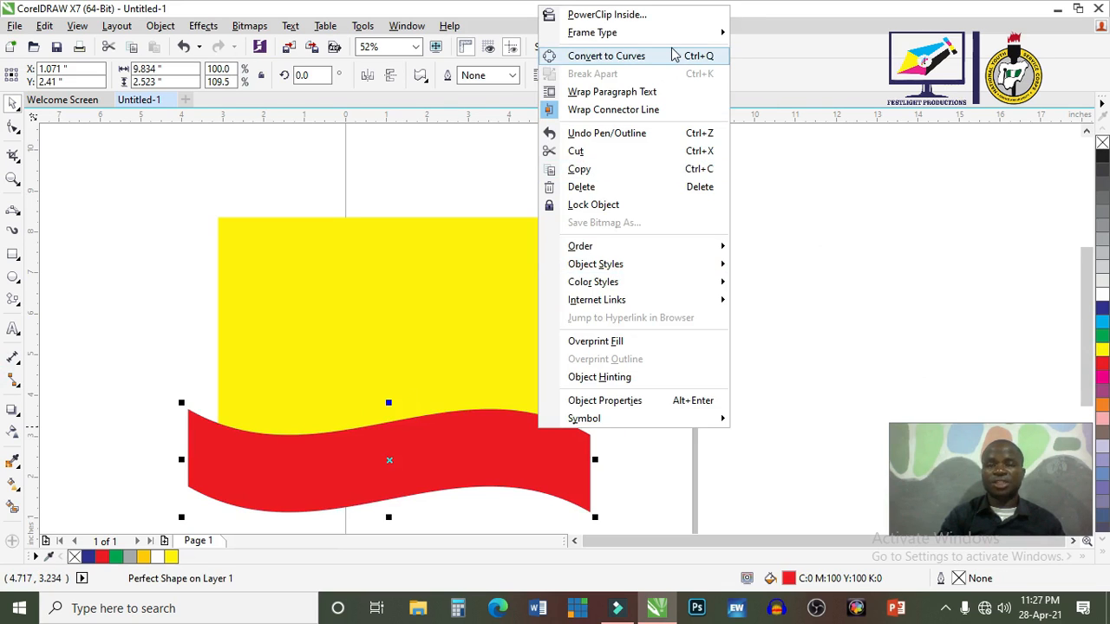
left_click(659, 15)
left_click(495, 292)
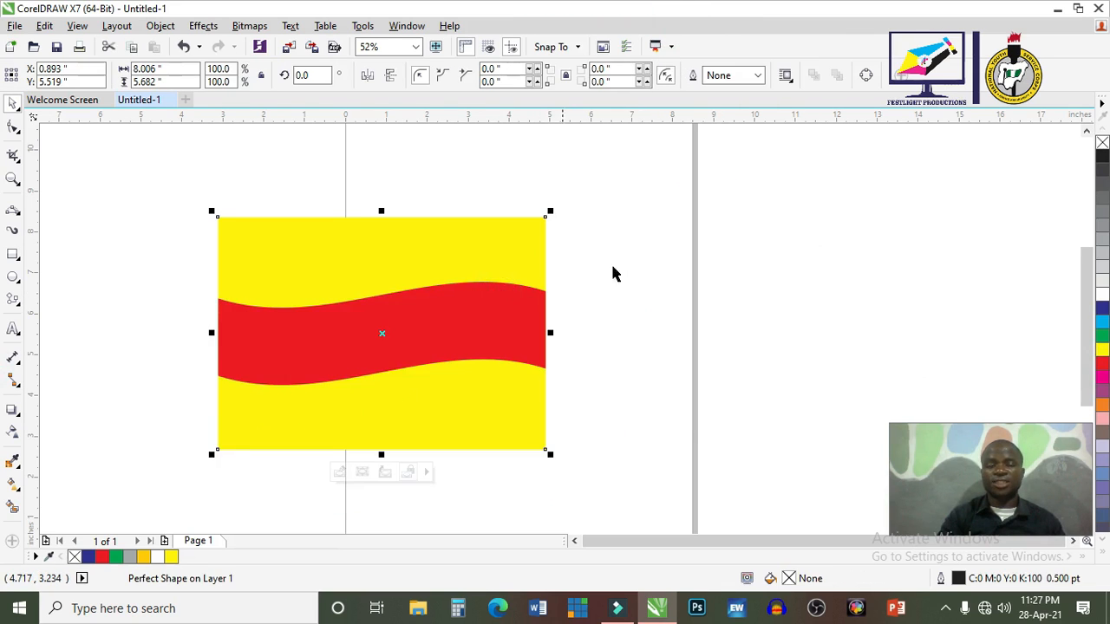
left_click_drag(424, 332, 422, 428)
left_click(637, 269)
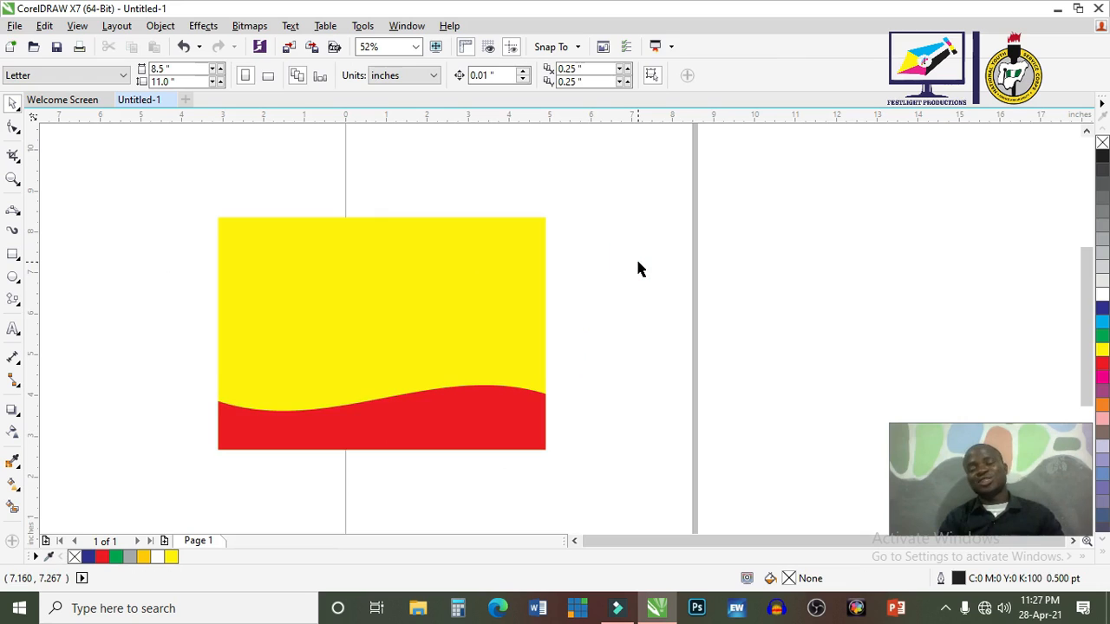
Delete the yellow rectangle together with its clipped wave
left_click(379, 300)
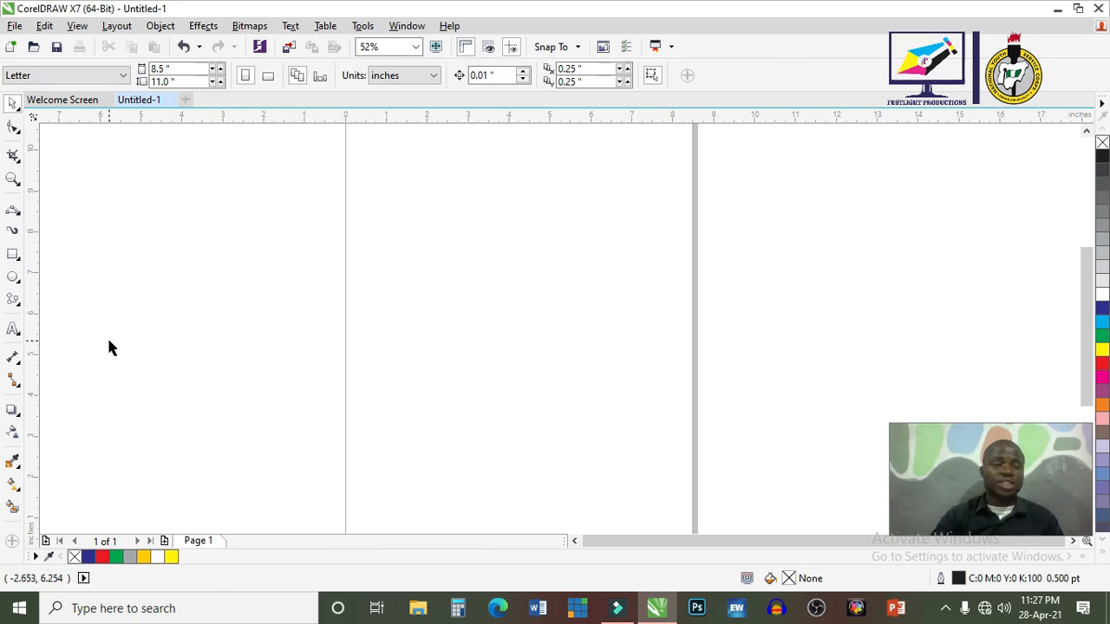
left_click(20, 307)
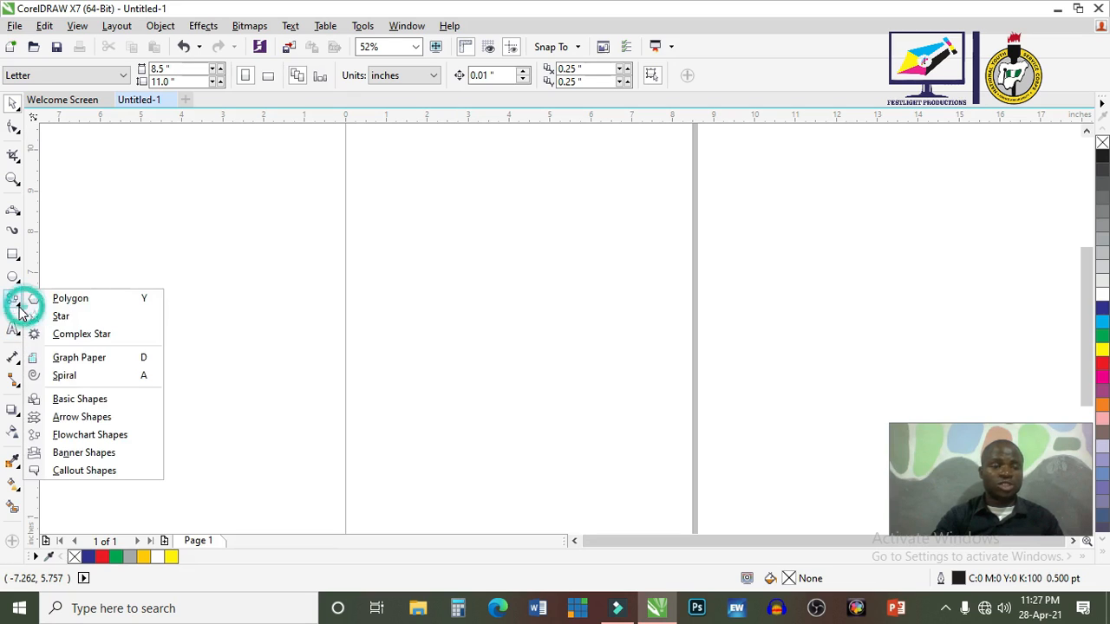
left_click(220, 240)
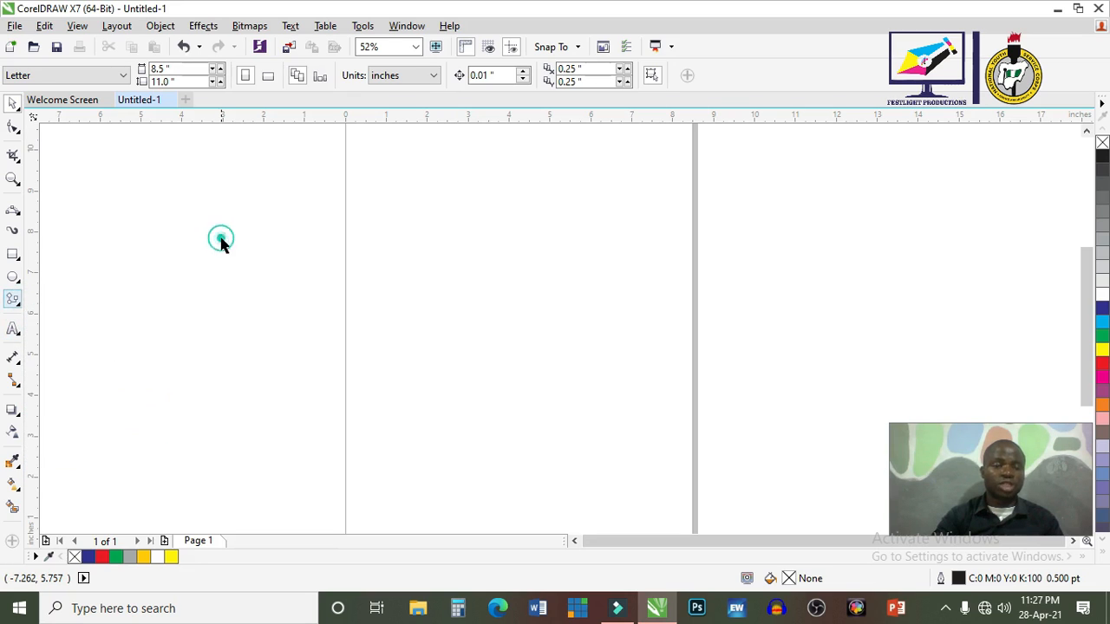
left_click(166, 230)
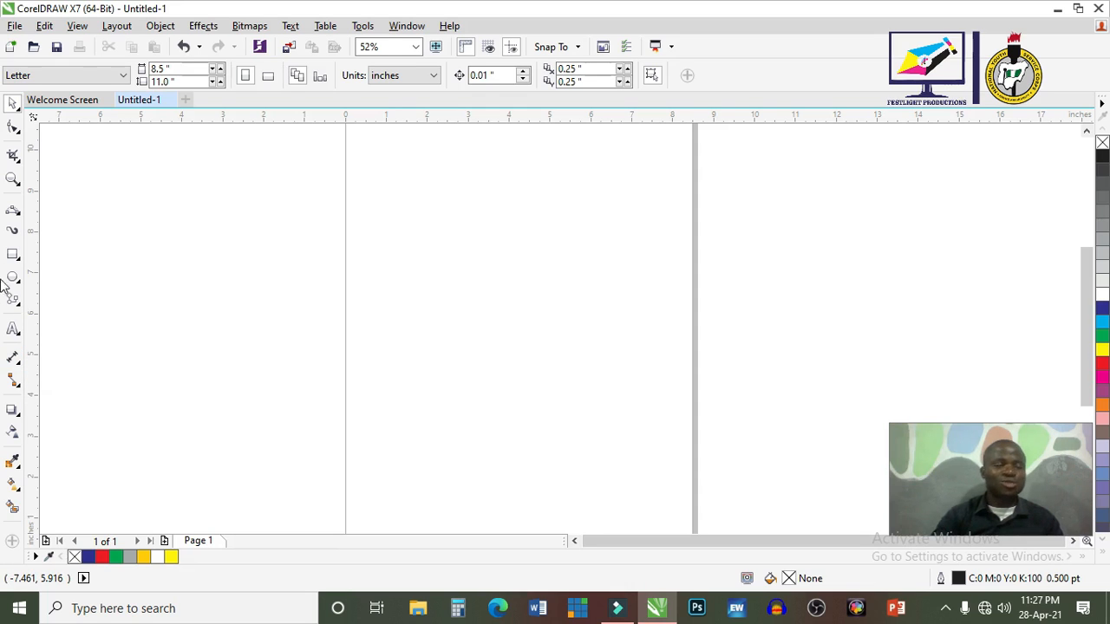
Draw a rectangle about 11.9 by 6.2 inches, from beyond the page's left edge to near its right edge
left_click(12, 254)
left_click_drag(201, 175, 688, 428)
key("space")
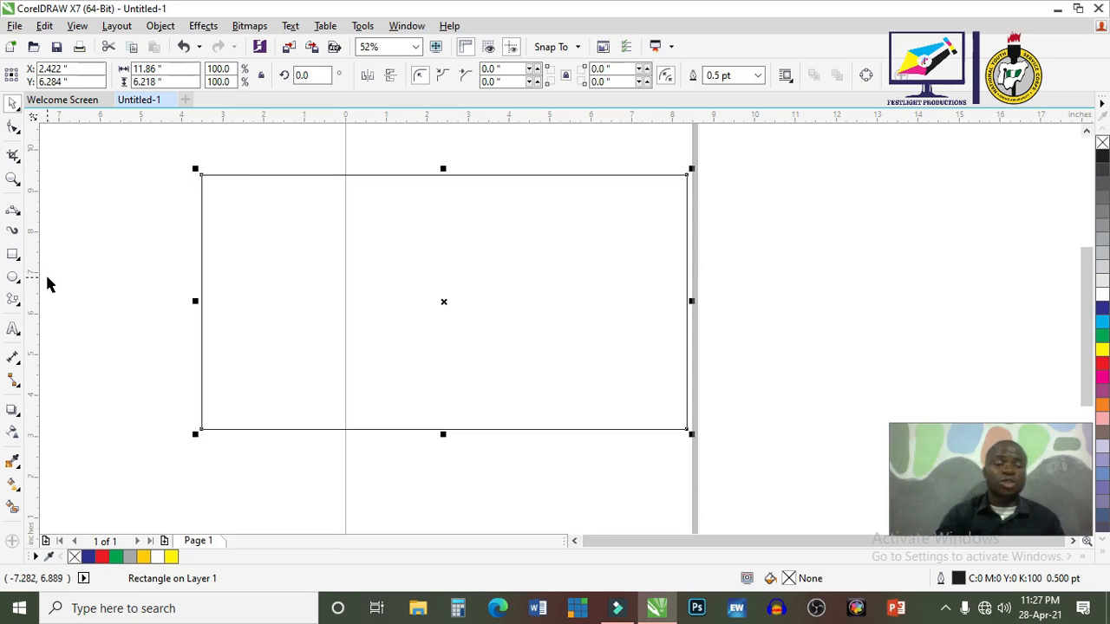
Add a parallel dimension above the rectangle's upper edge to measure its width, and inspect the label up close
left_click(21, 367)
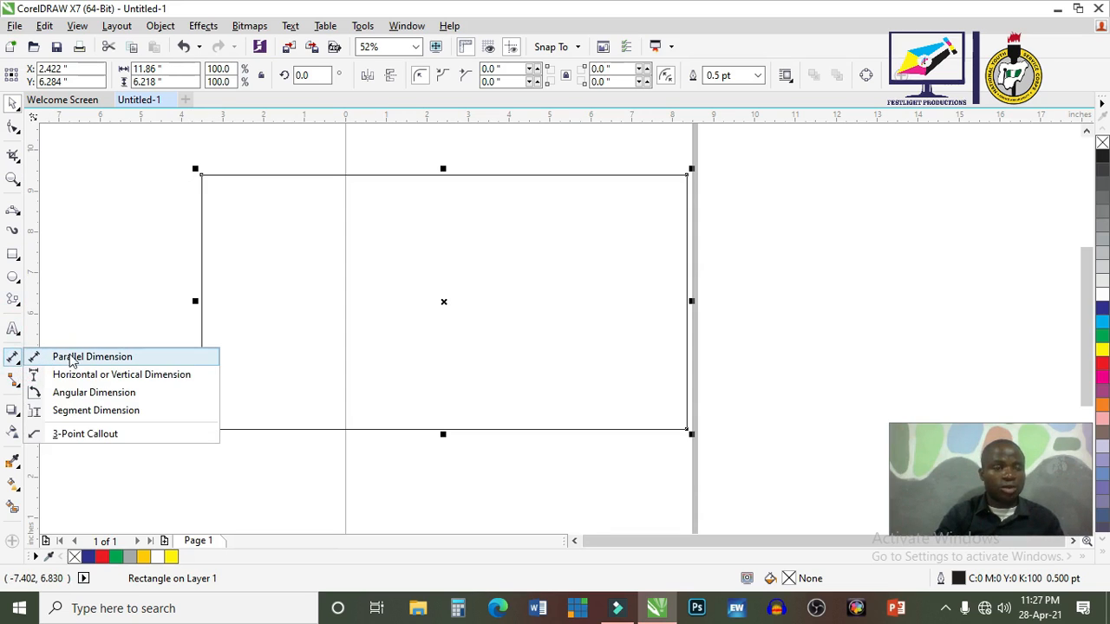
left_click(60, 355)
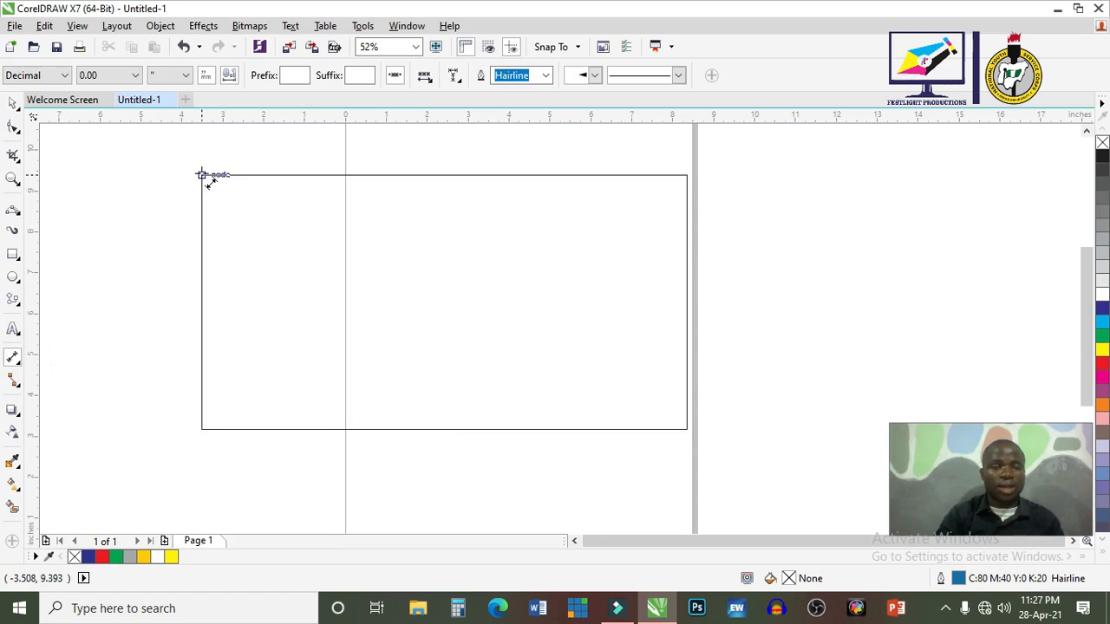
left_click_drag(202, 175, 685, 175)
left_click(573, 159)
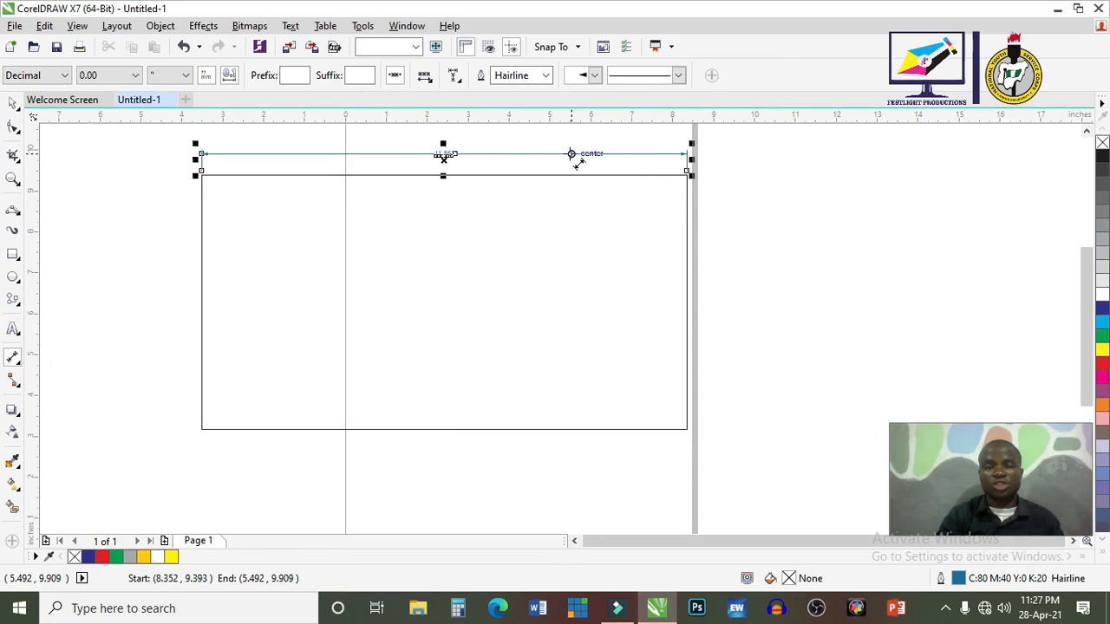
key("z")
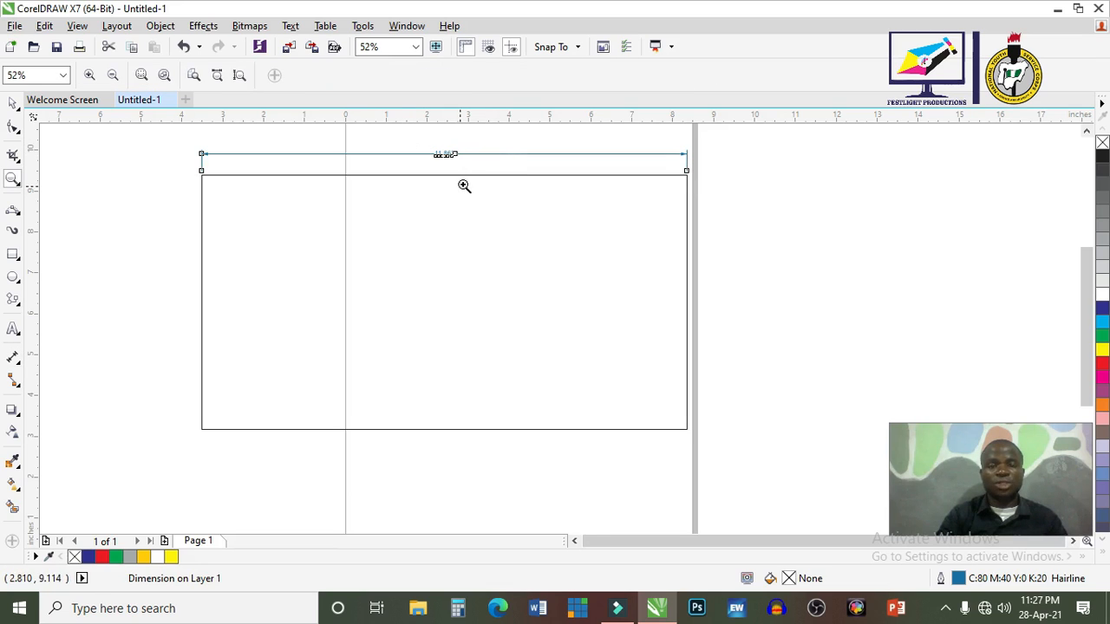
left_click_drag(487, 182, 409, 127)
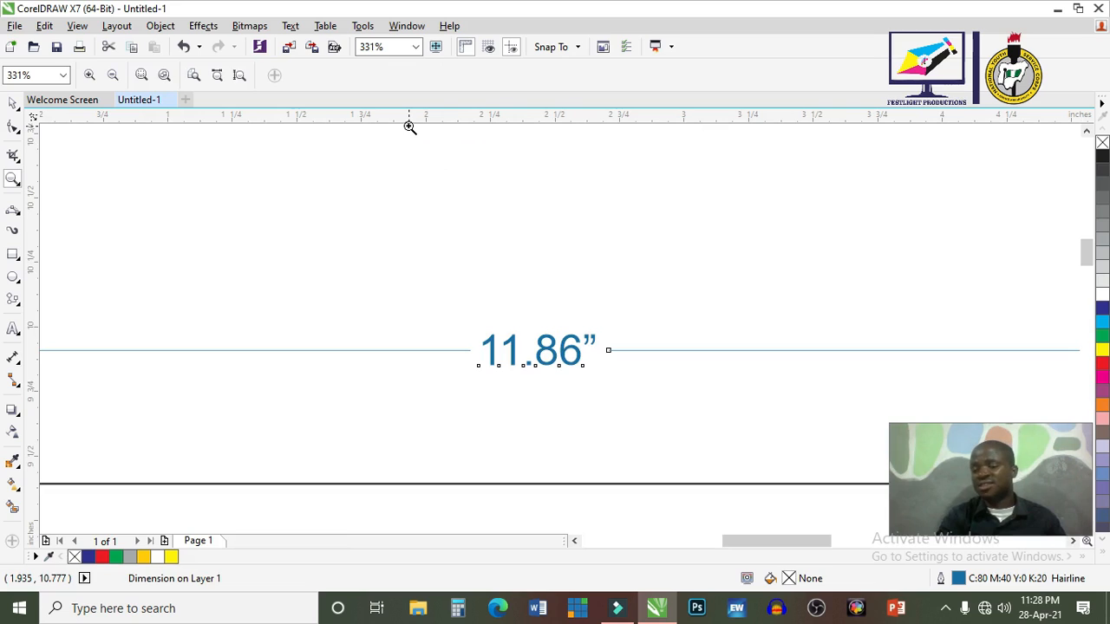
key("space")
key("F4")
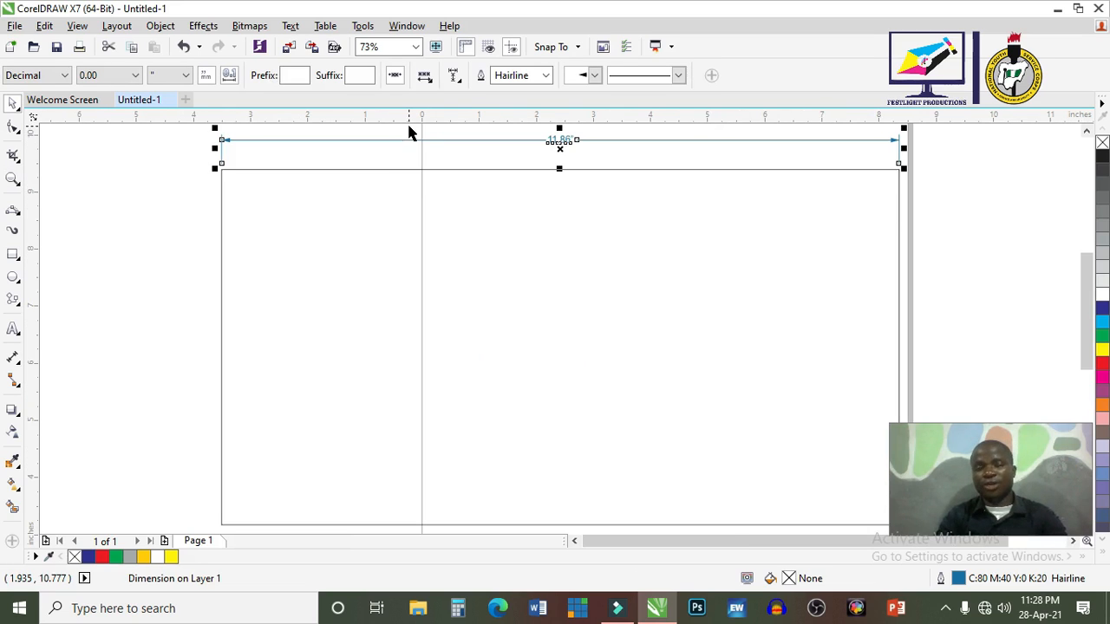
Activate the Horizontal or Vertical Dimension tool
left_click(24, 368)
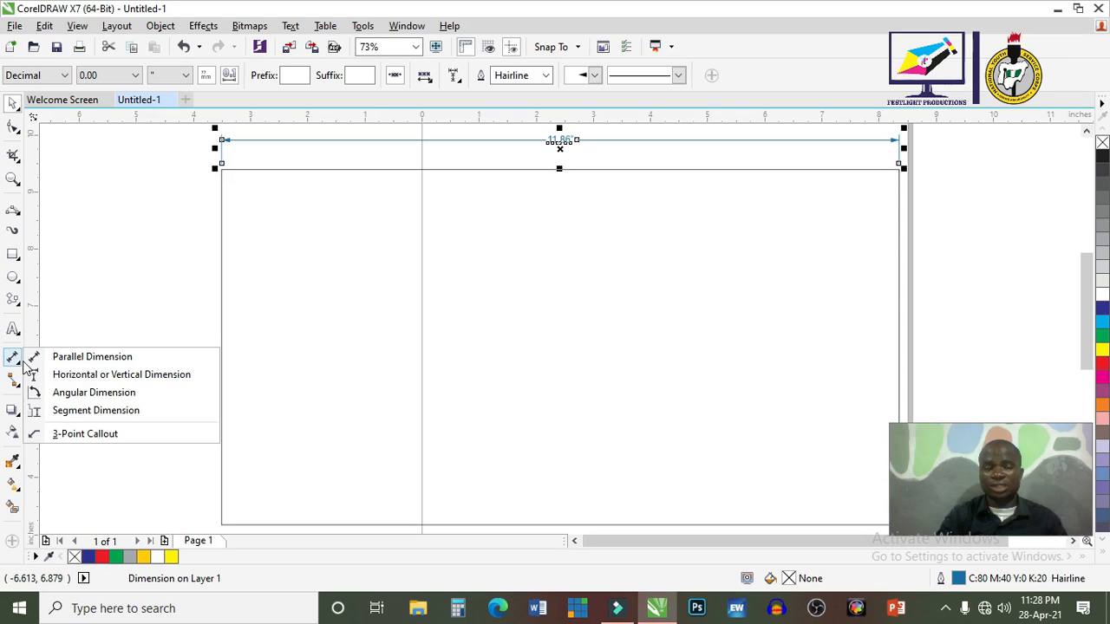
left_click(68, 374)
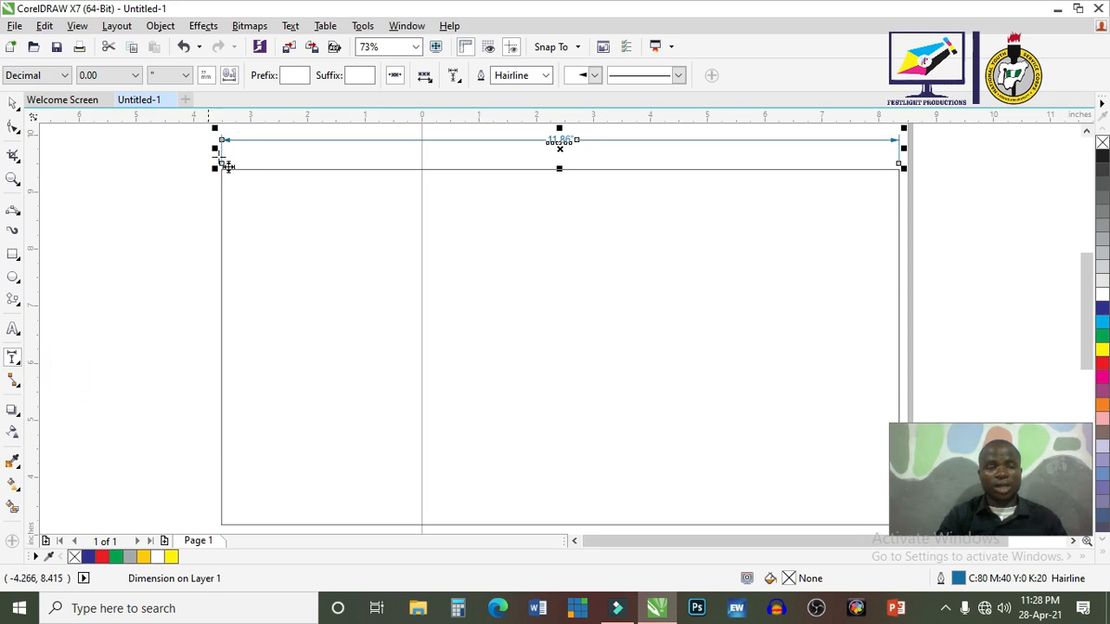
left_click_drag(222, 170, 146, 494)
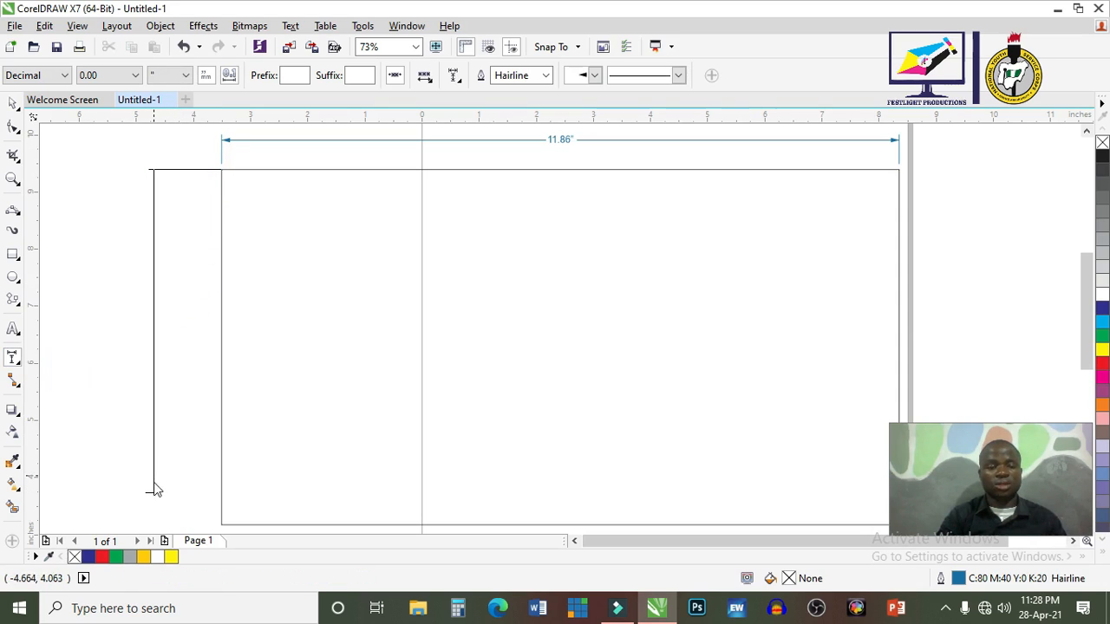
left_click(156, 528)
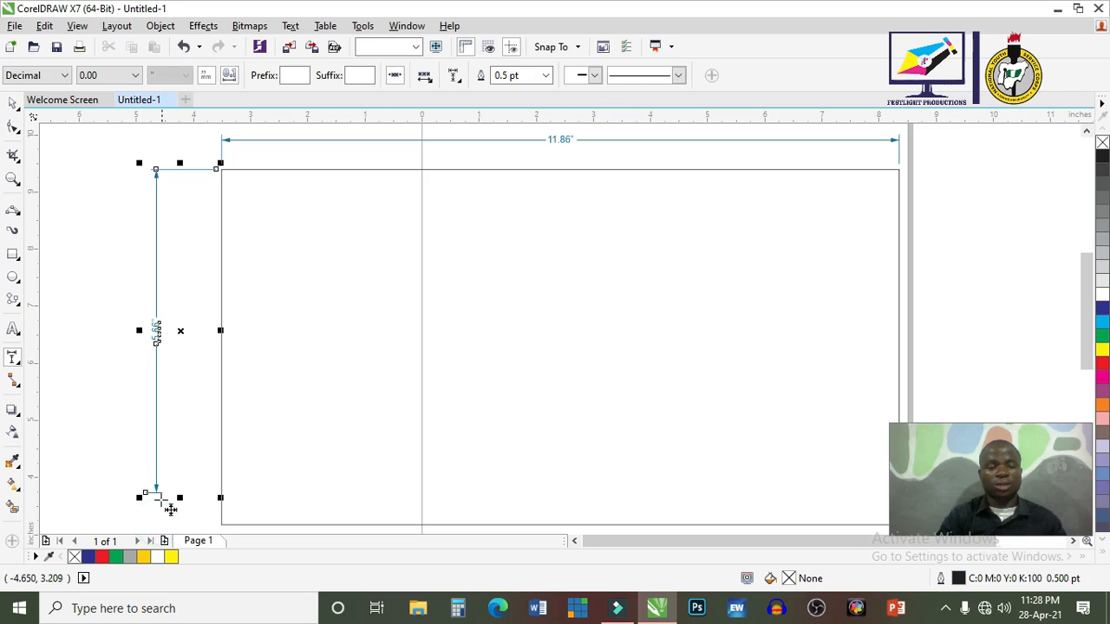
key("Delete")
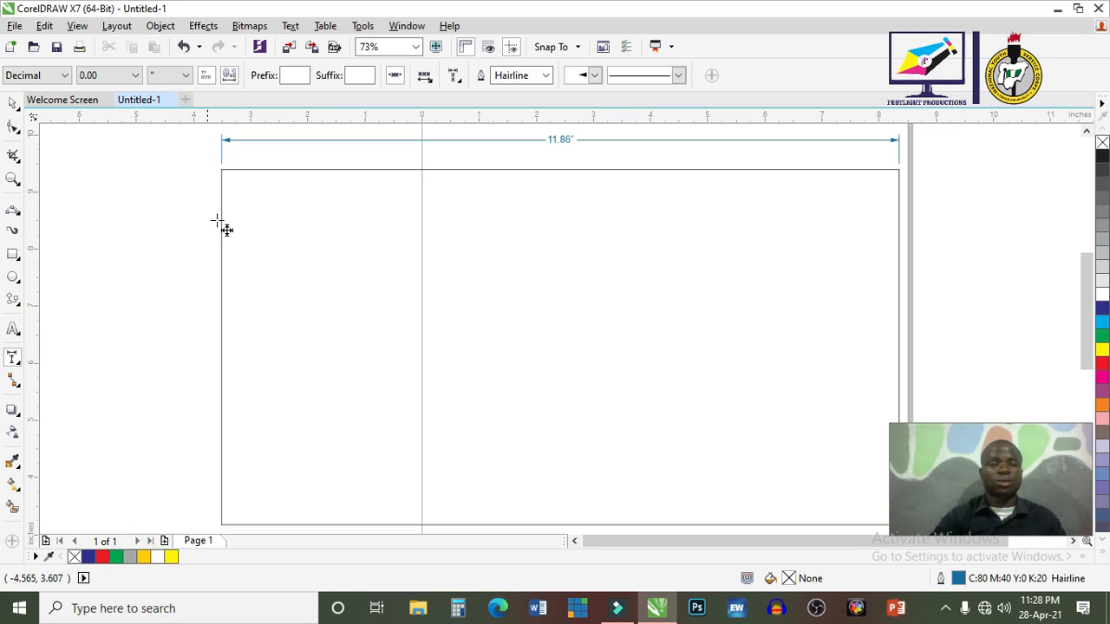
Add a vertical dimension beside the rectangle's left edge to measure its full height, and inspect the label up close
left_click_drag(222, 169, 222, 525)
left_click(155, 492)
key("z")
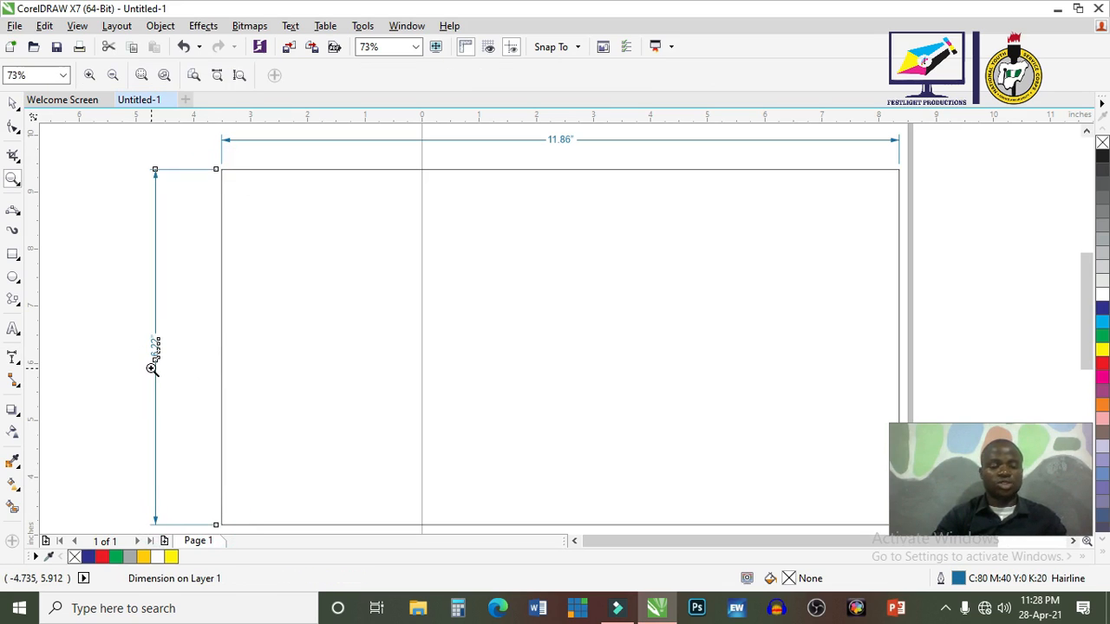
left_click_drag(182, 366, 132, 309)
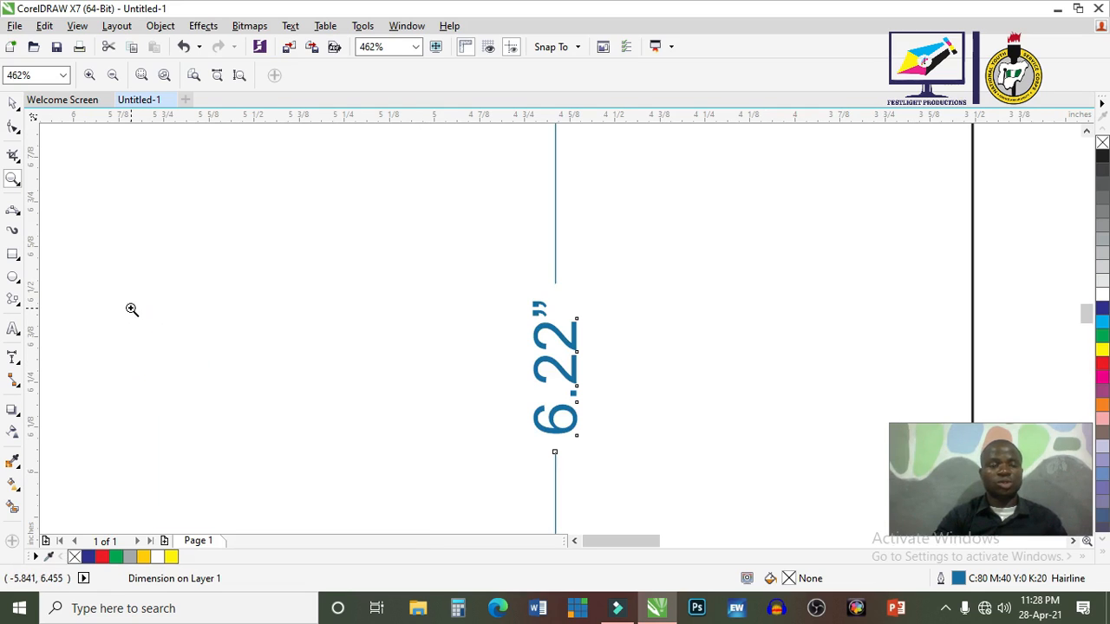
key("space")
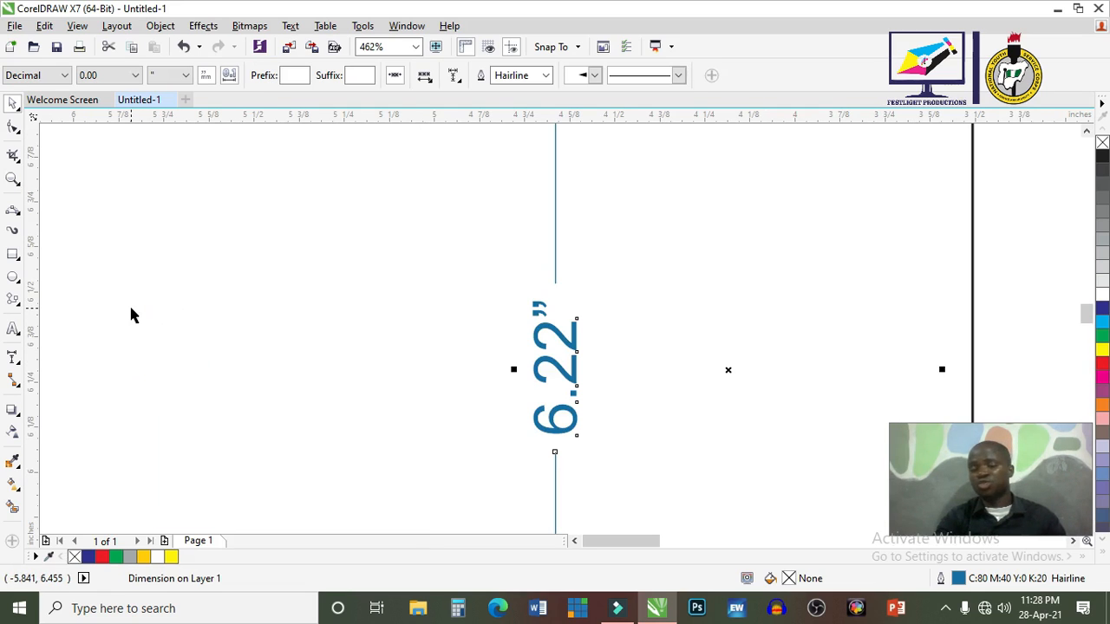
key("F4")
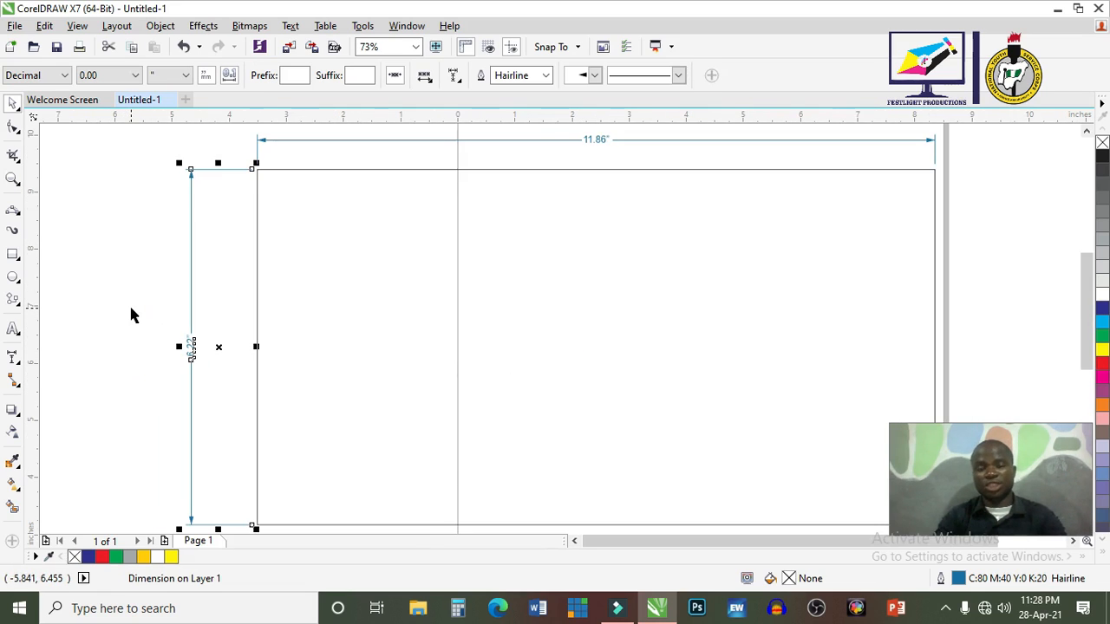
Delete the rectangle together with its two dimensions
left_click(298, 296)
key("Delete")
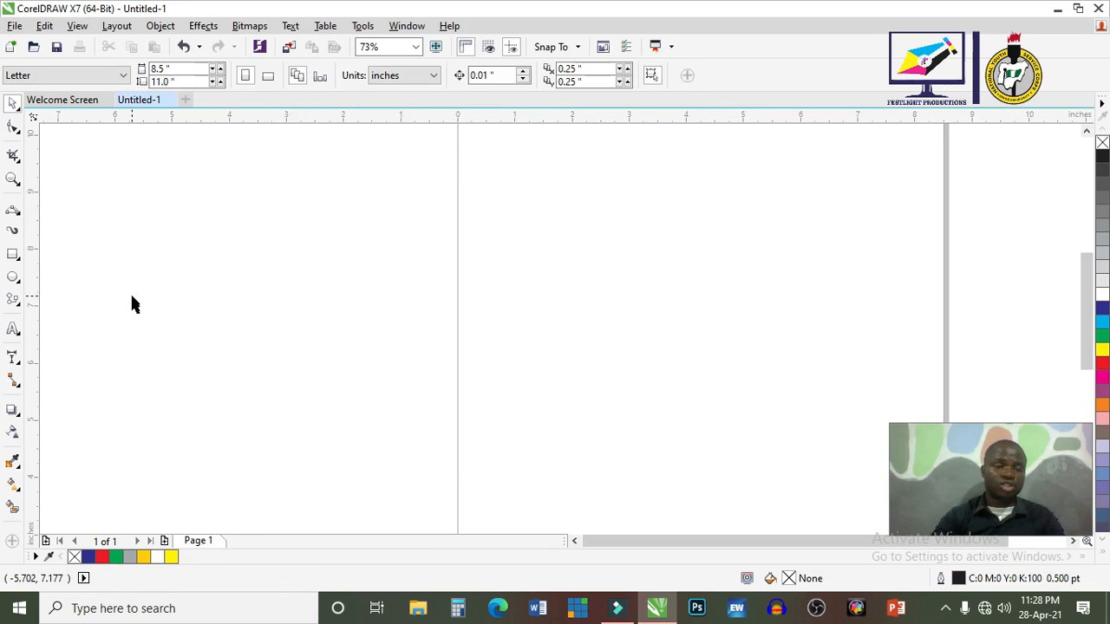